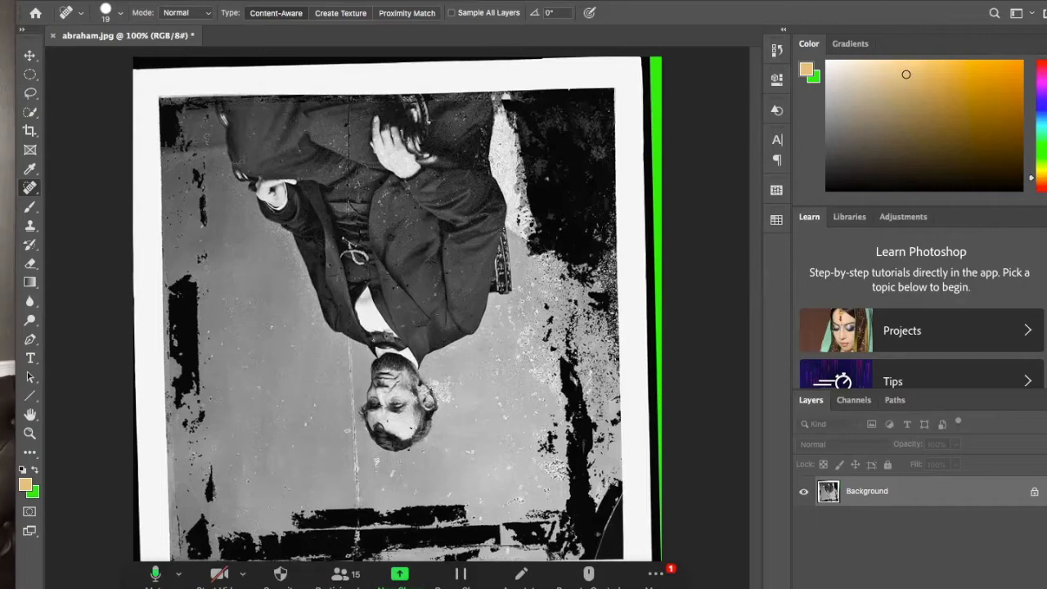
- Open abraham.jpg from the Fast Photo Fixes folder
left_click(115, 1)
left_click(114, 1)
left_click(114, 1)
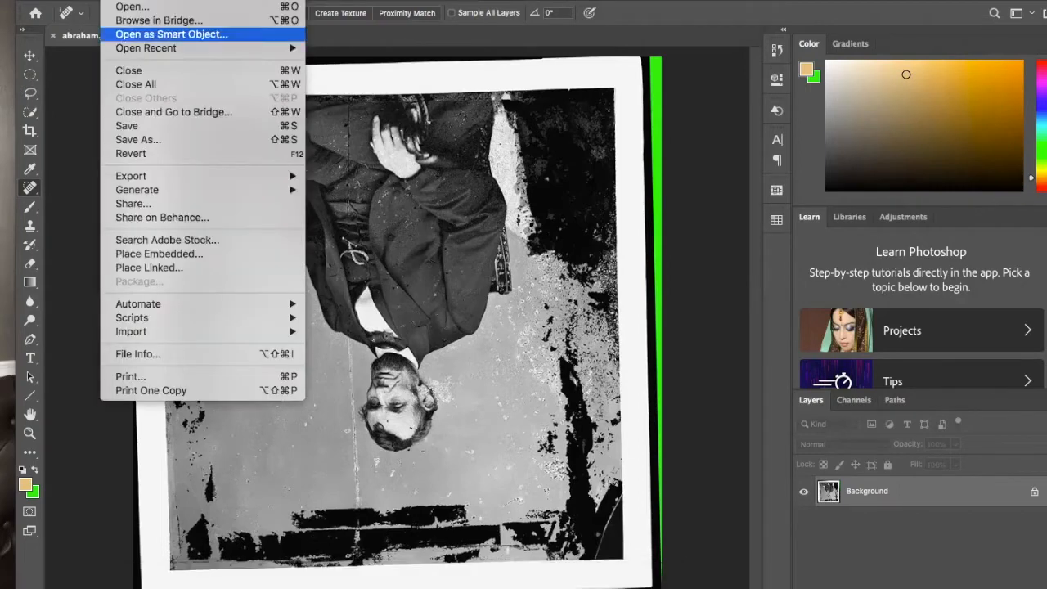
left_click(119, 1)
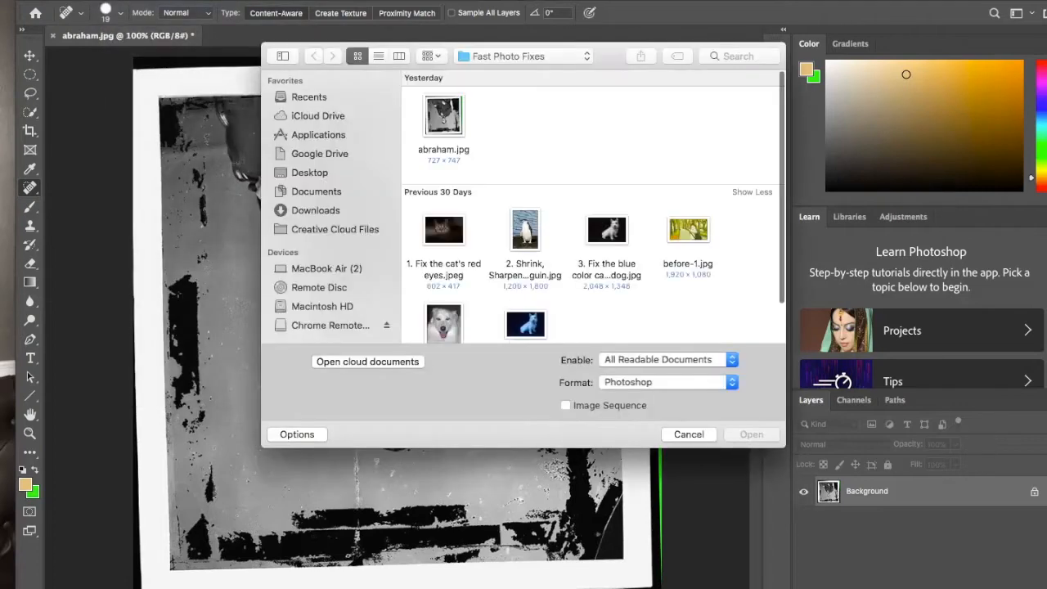
double_click(443, 116)
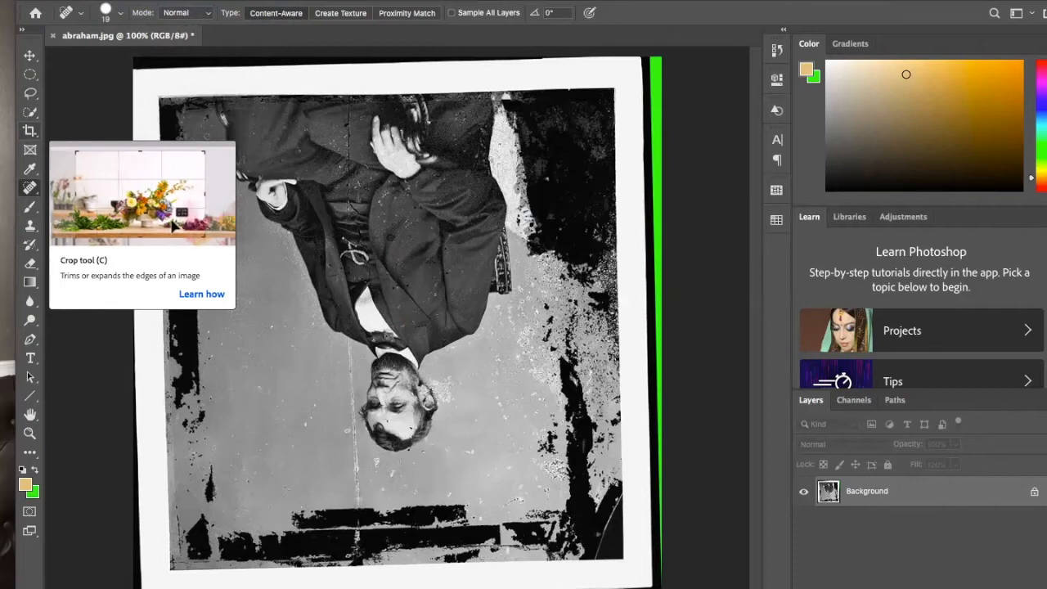
- Start a crop of the photo and rotate it slightly within the frame to straighten its tilted border
left_click(29, 131)
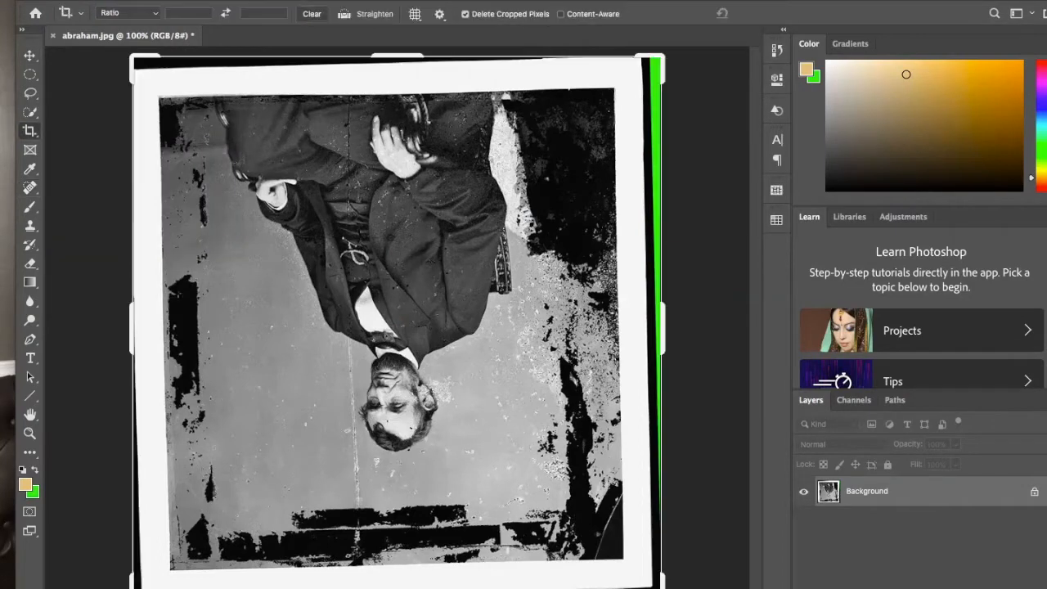
left_click_drag(702, 328, 702, 329)
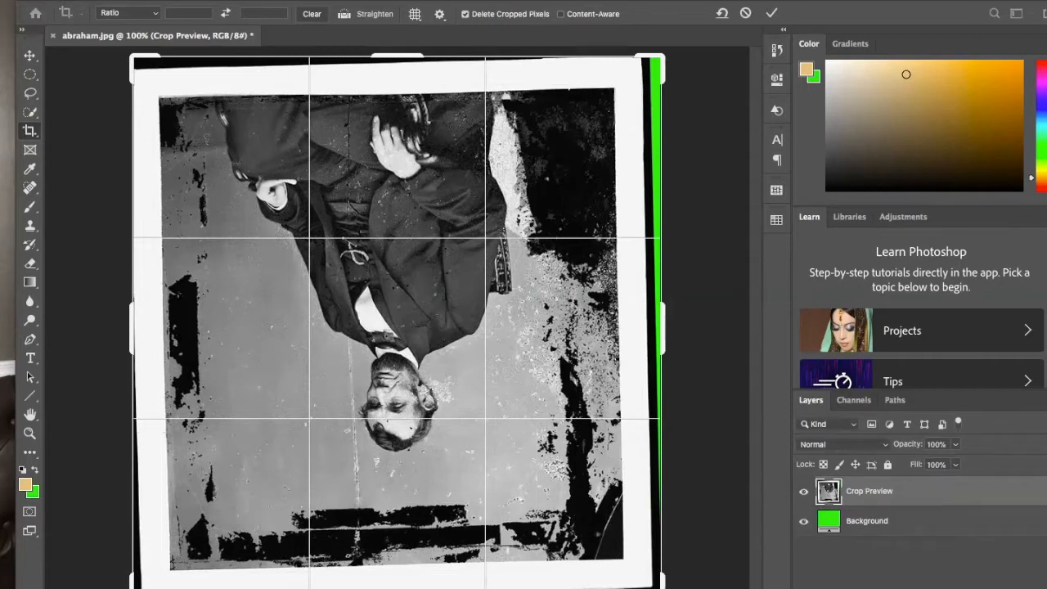
key("ctrl+minus")
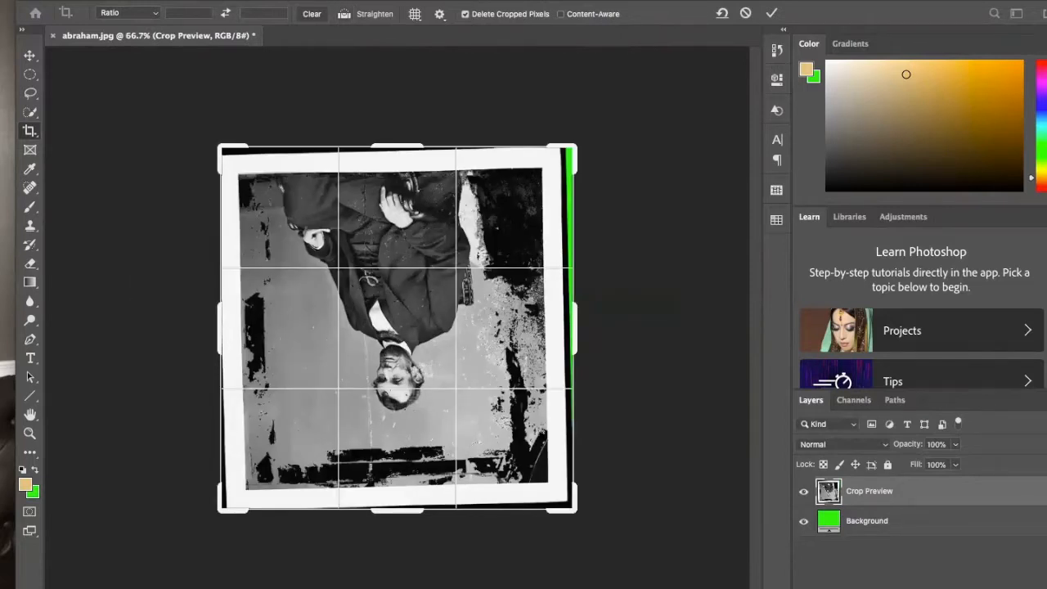
key("o")
mouse_move(601, 90)
left_mouse_down()
mouse_move(608, 96)
mouse_move(599, 93)
left_mouse_up()
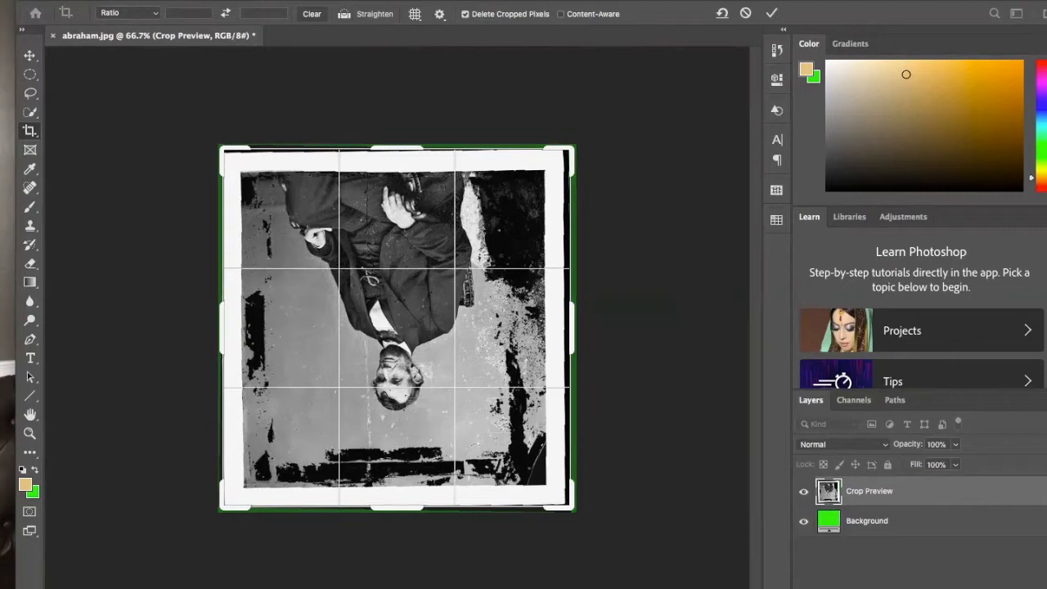
- Tighten the crop frame to exclude the green, black and white borders around the photo, and apply the crop
left_click_drag(574, 148, 580, 144)
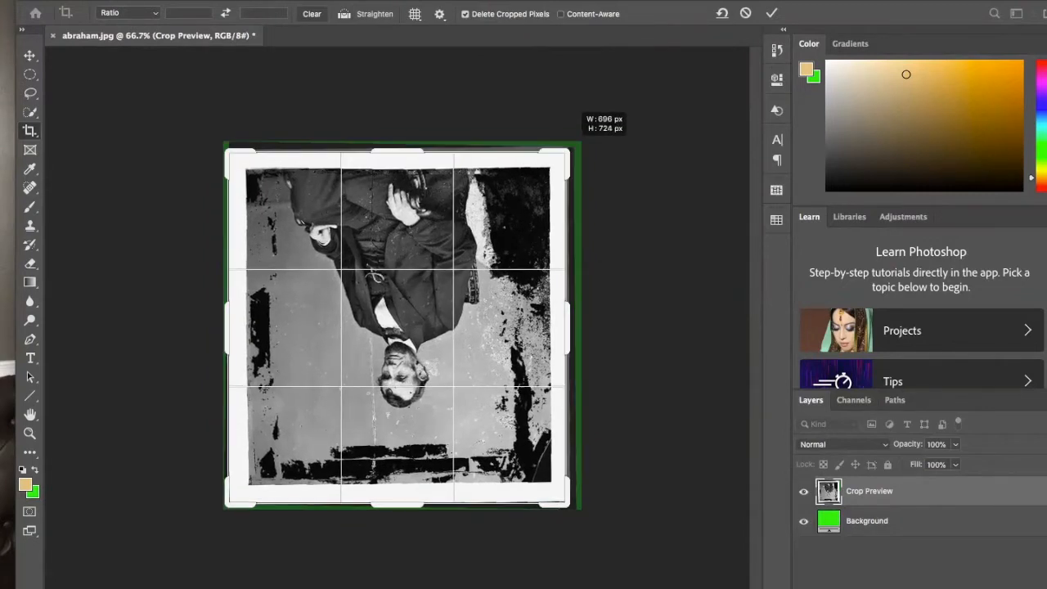
left_click_drag(228, 504, 238, 494)
left_click_drag(559, 496, 550, 491)
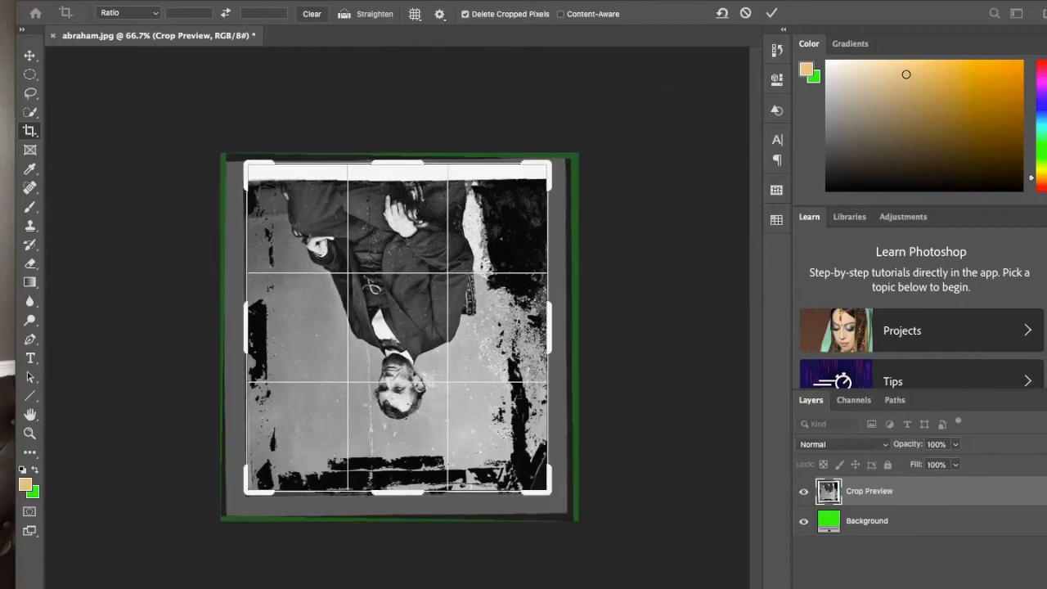
left_click_drag(549, 164, 550, 178)
left_click_drag(247, 172, 247, 174)
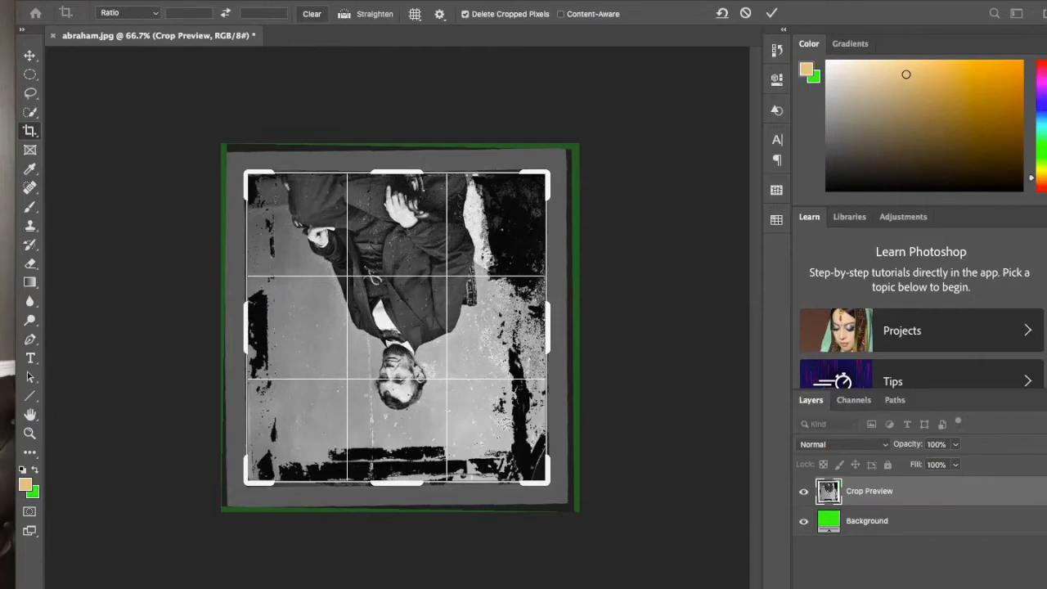
key("Return")
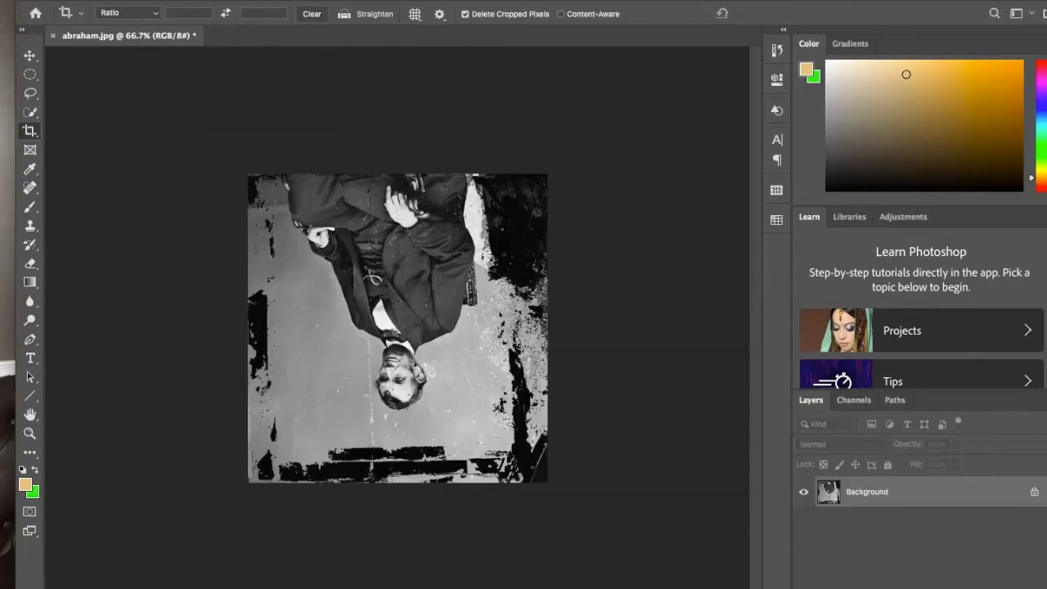
- Rotate the upside-down photo 180 degrees with the Crop tool so the seated man is upright, and apply it
left_click(178, 1)
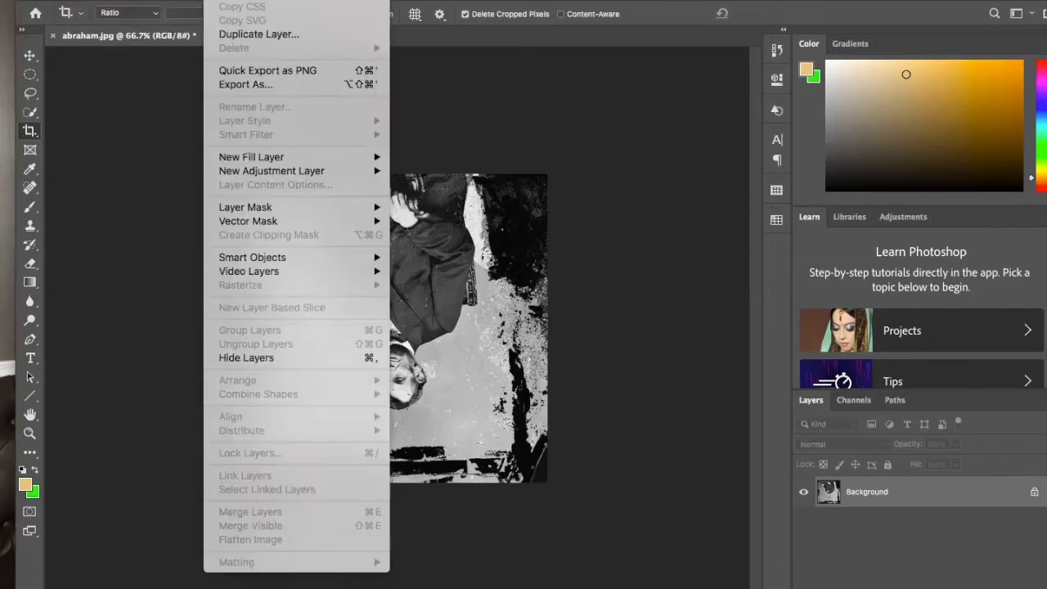
key("Escape")
left_click(29, 131)
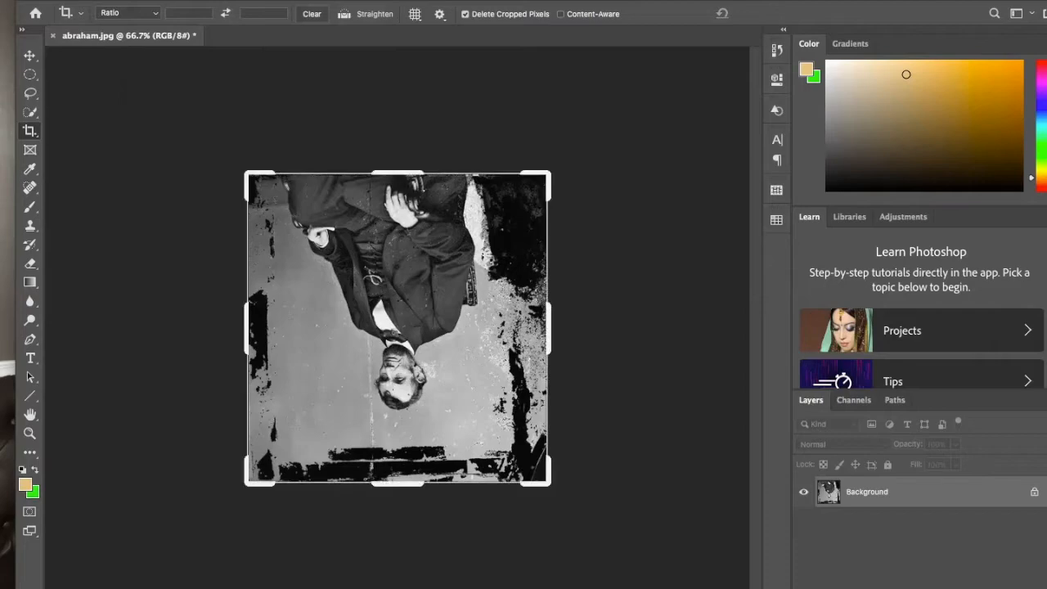
left_click_drag(606, 92, 354, 388)
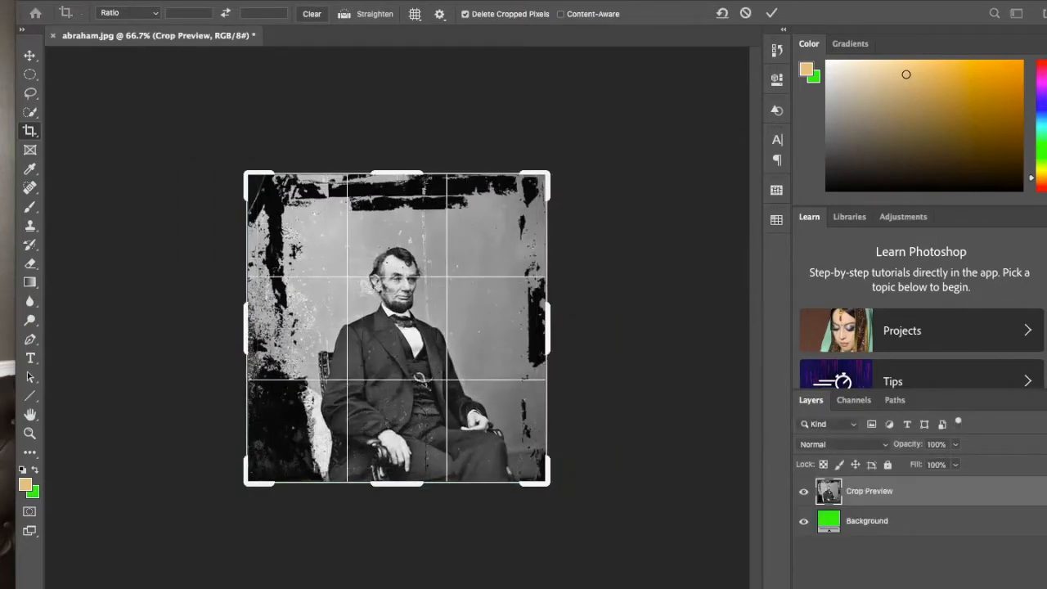
key("Return")
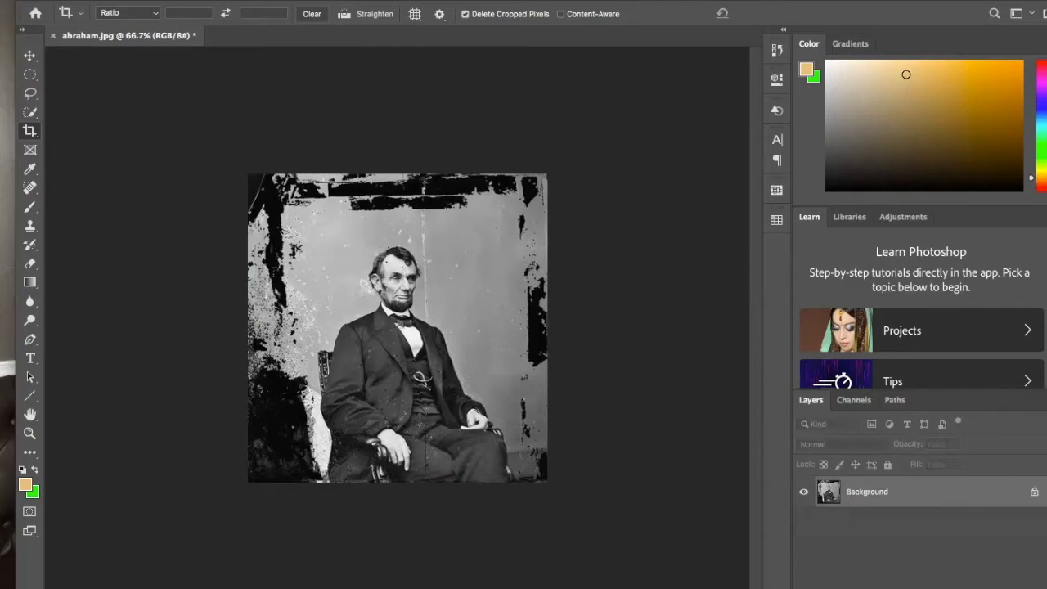
- Check the Zoom meeting chat for participants' new messages and close it again
left_click(655, 575)
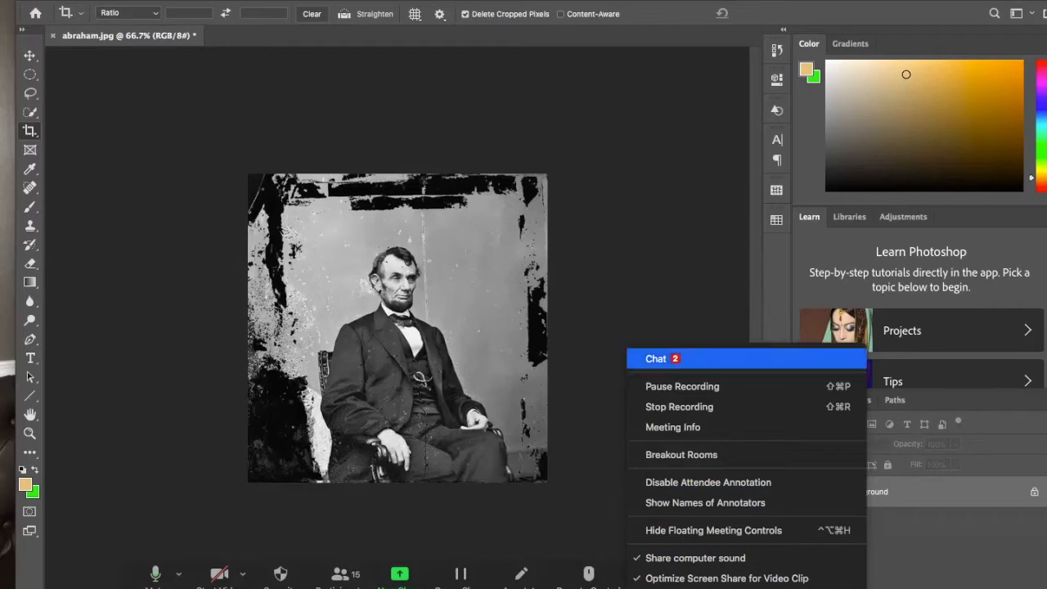
left_click(657, 358)
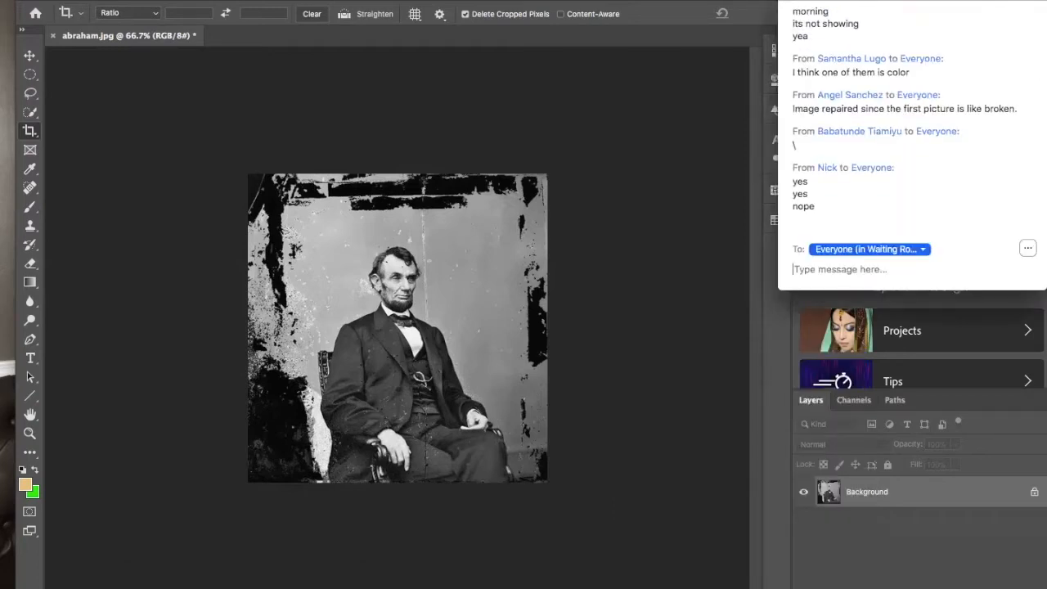
key("super+w")
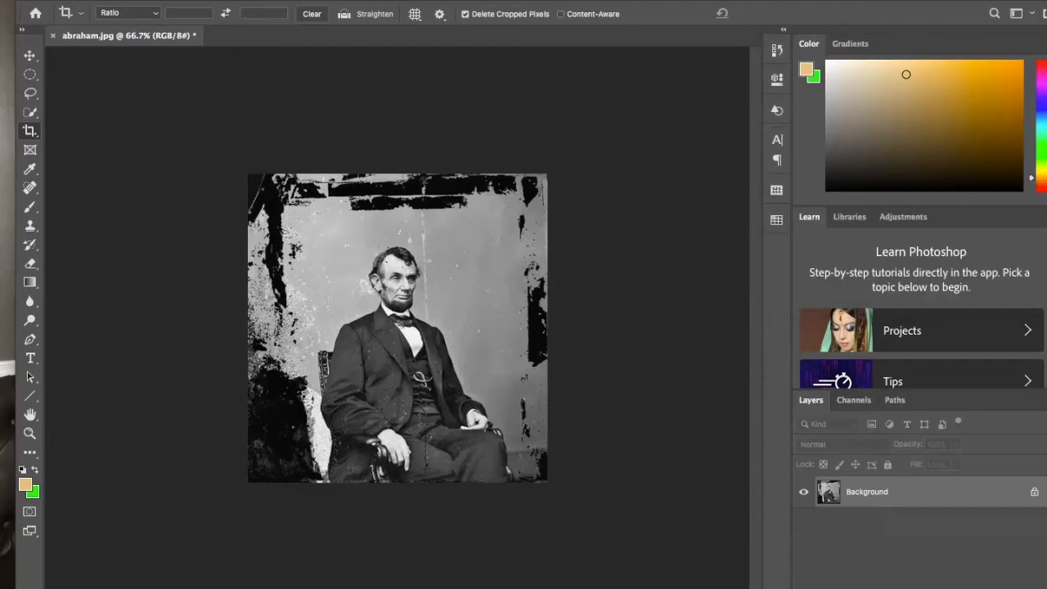
left_click(655, 573)
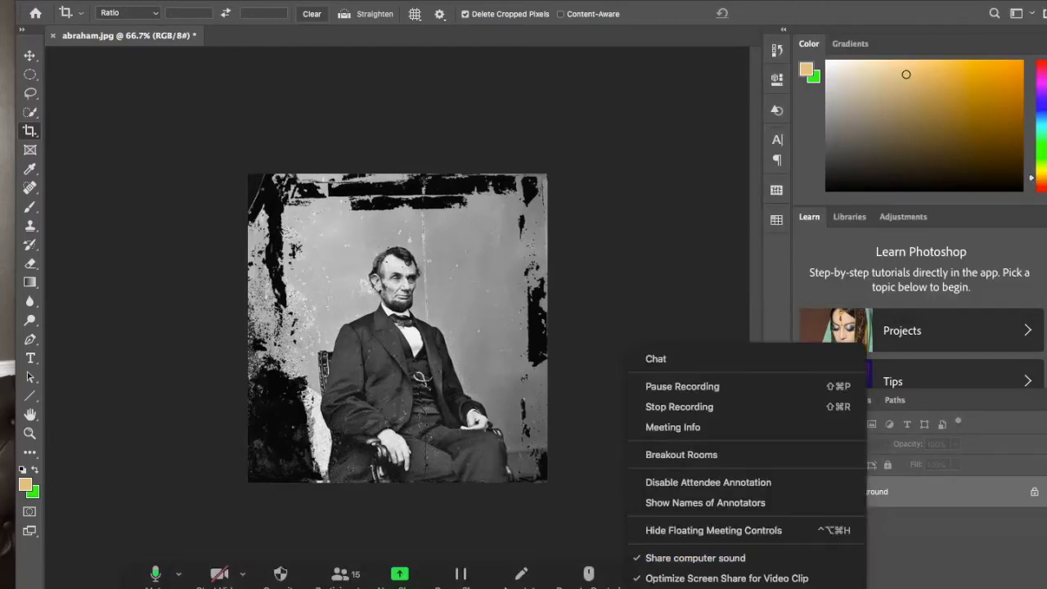
left_click(654, 358)
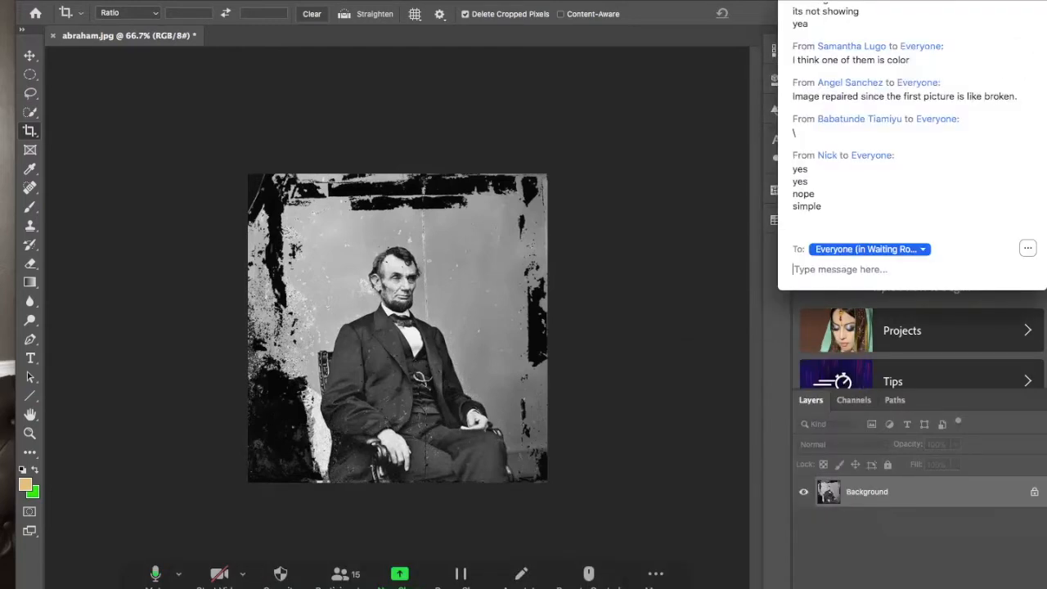
key("super+w")
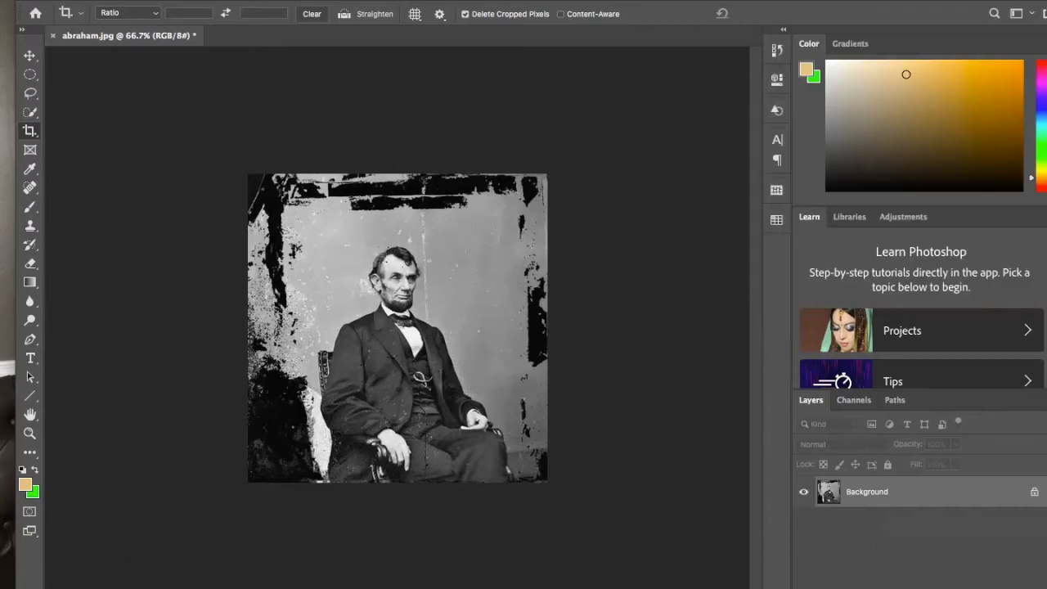
- Examine the specks, scratches and damaged areas on the man's face, suit and the backdrop up close
scroll(398, 328, "up", 4)
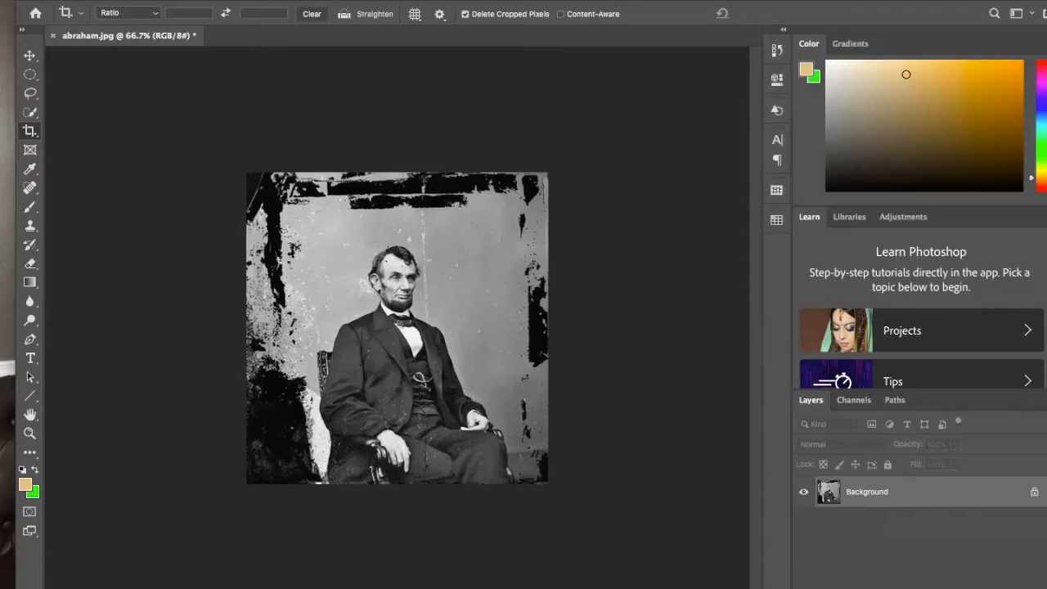
scroll(399, 311, "up", 6)
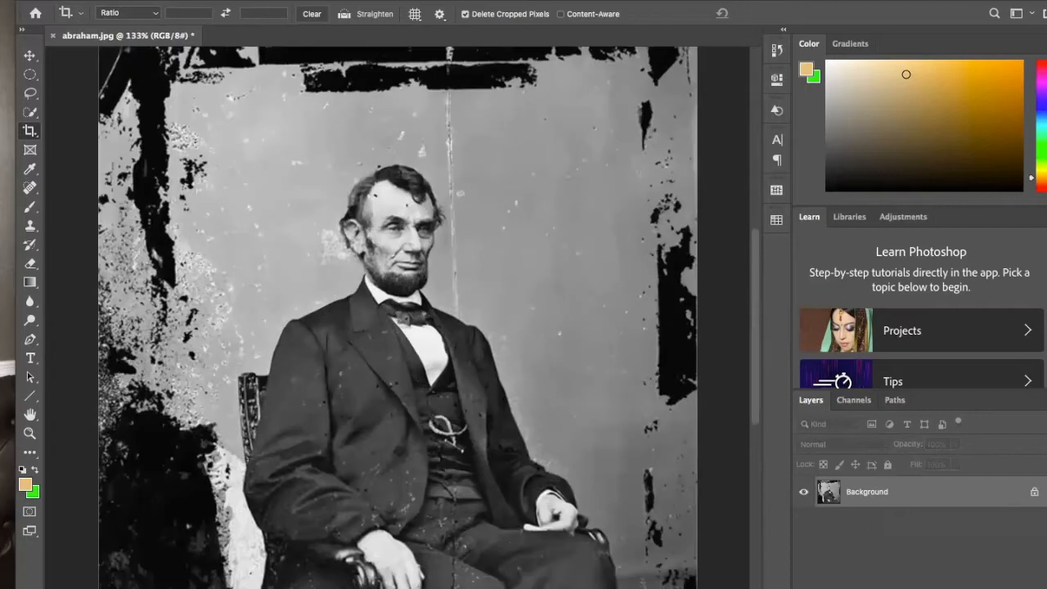
scroll(399, 310, "down", 3)
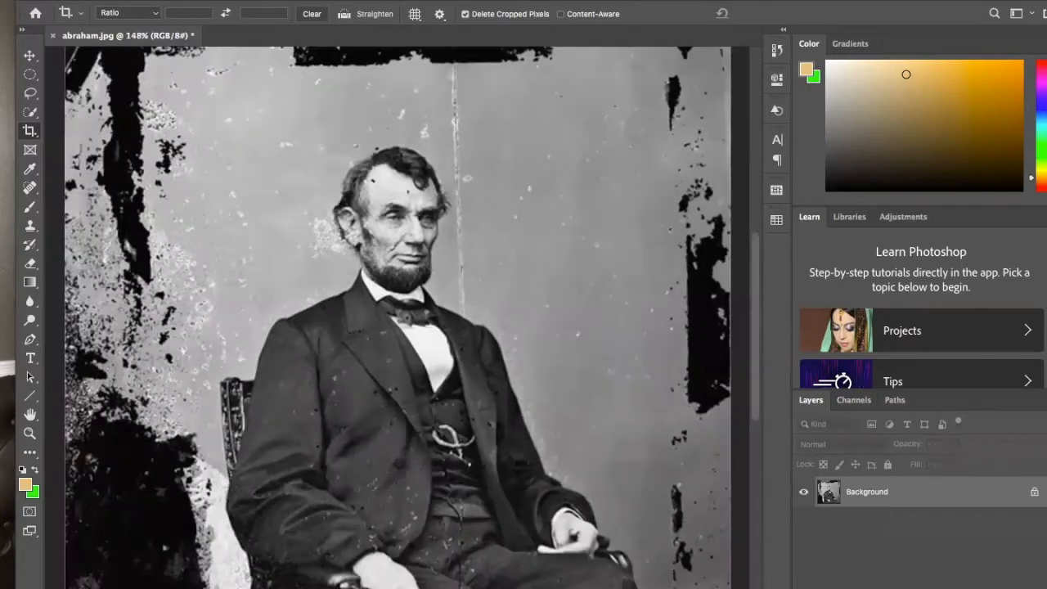
scroll(399, 311, "up", 5)
scroll(399, 311, "down", 4)
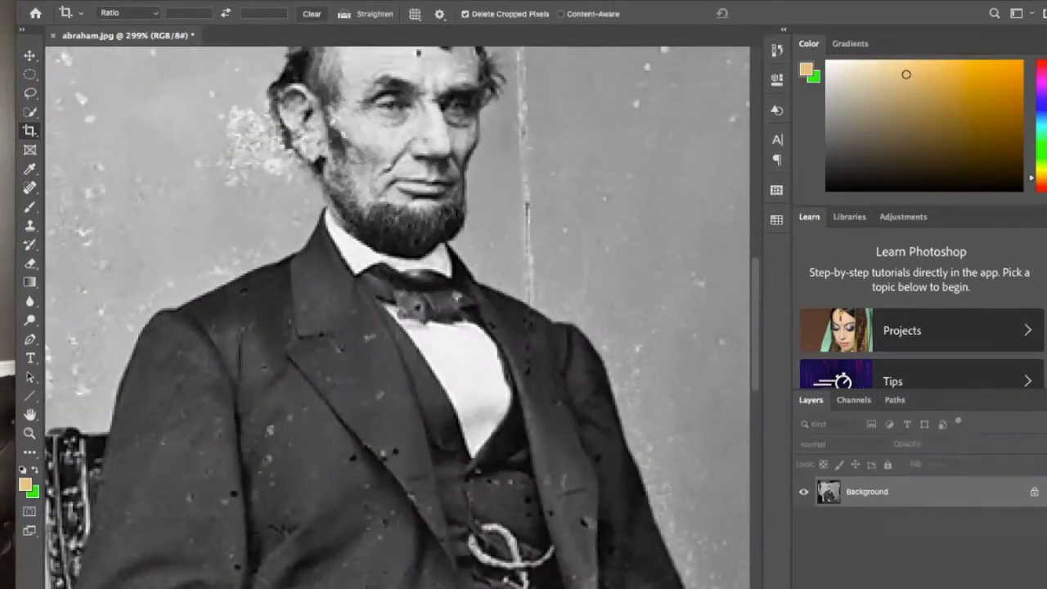
scroll(398, 311, "down", 2)
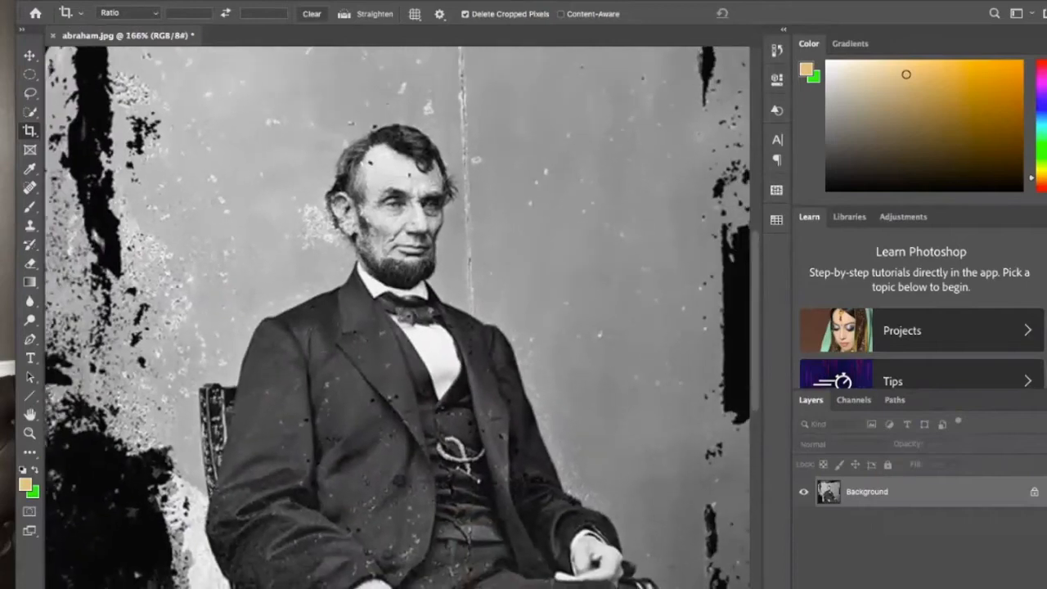
scroll(399, 318, "down", 2)
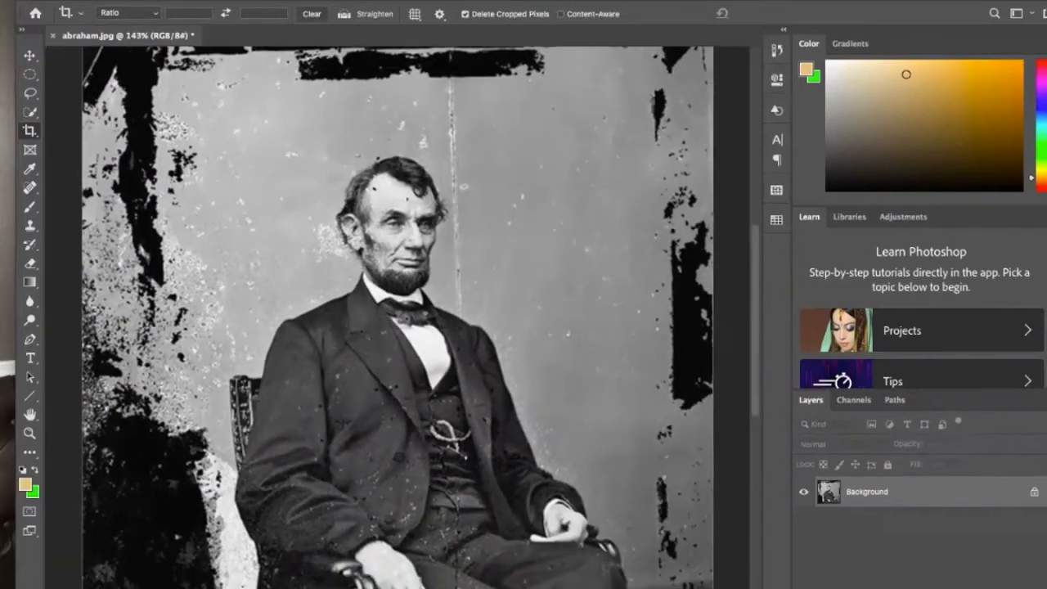
scroll(399, 318, "up", 1)
scroll(399, 318, "up", 1)
- Open the Dust & Scratches noise filter for the photo and move its dialog clear of the seated man
left_click(340, 1)
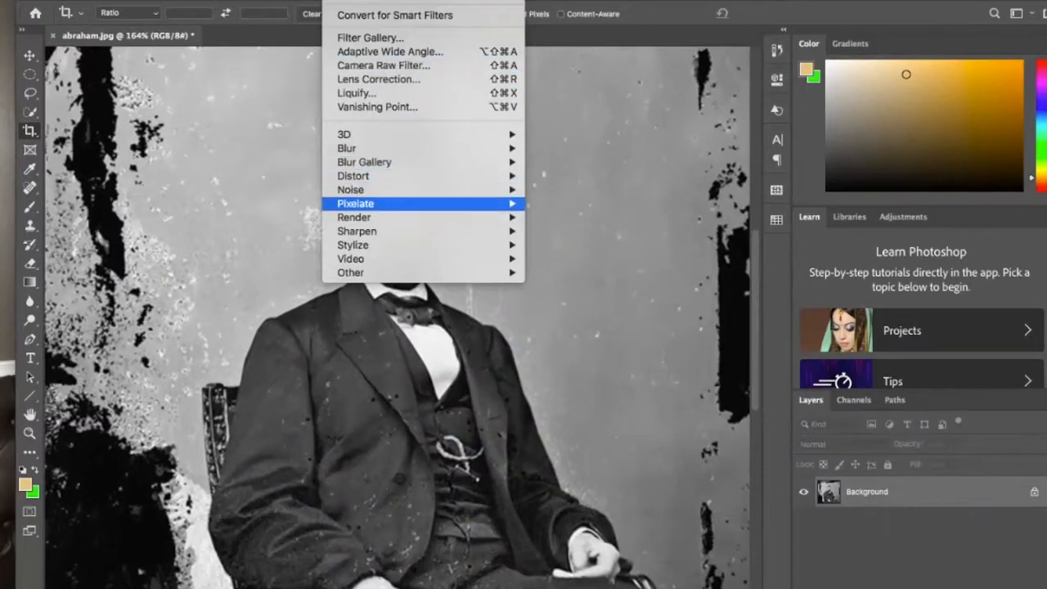
mouse_move(392, 217)
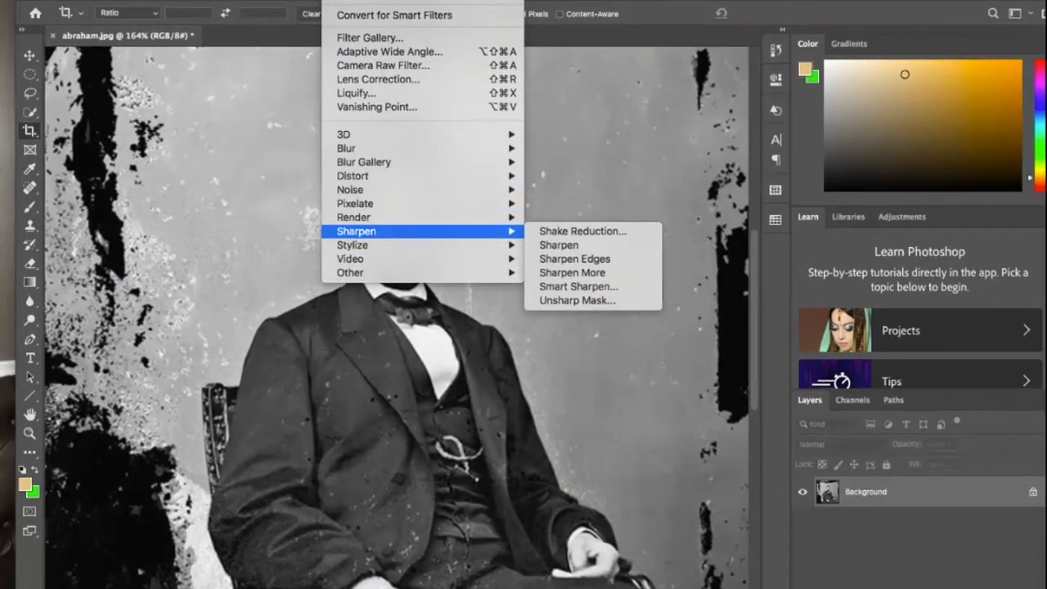
mouse_move(392, 273)
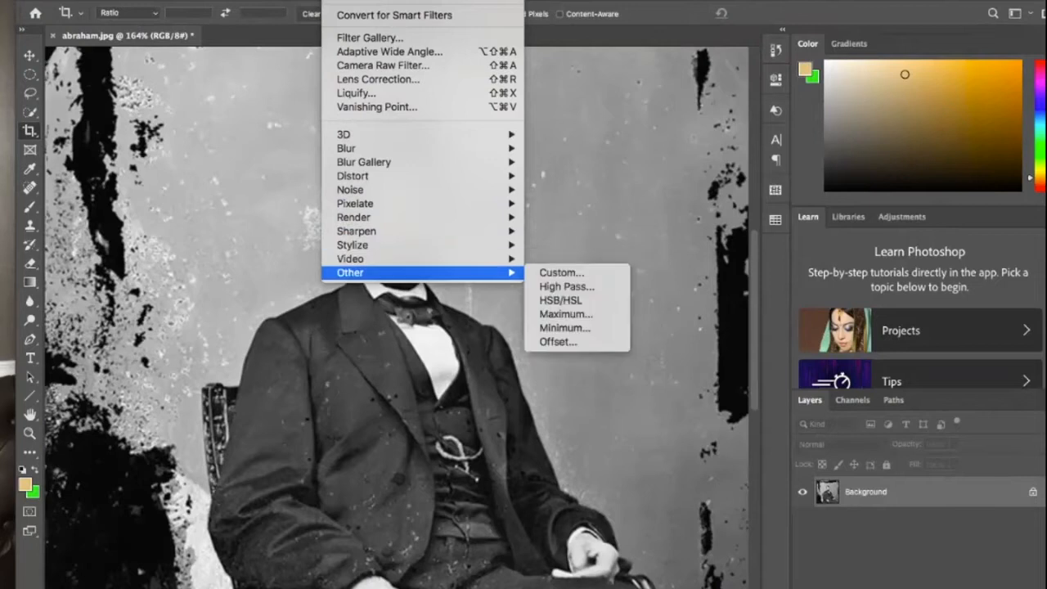
mouse_move(393, 134)
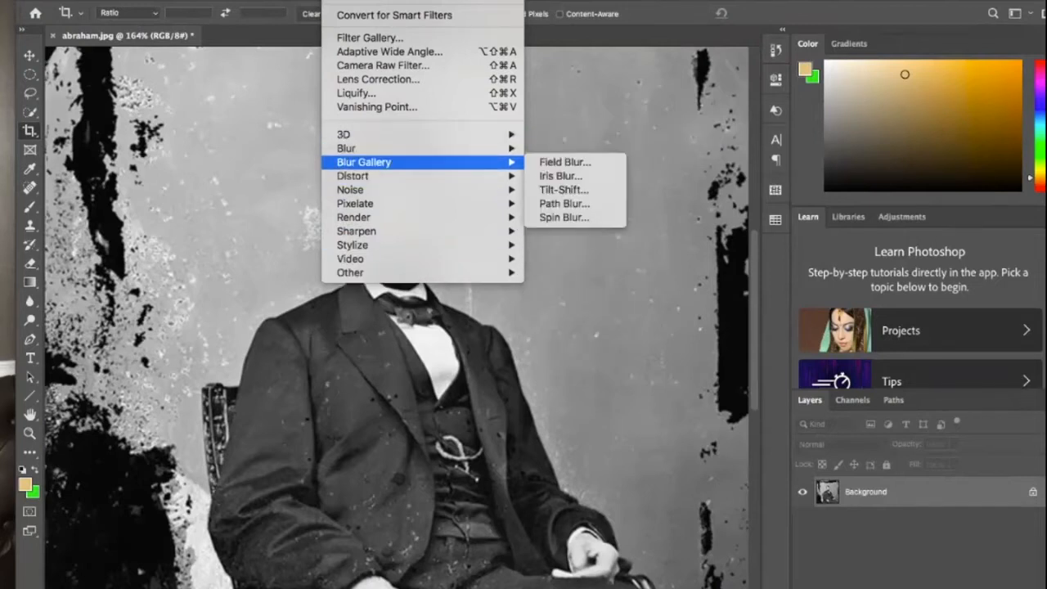
mouse_move(392, 190)
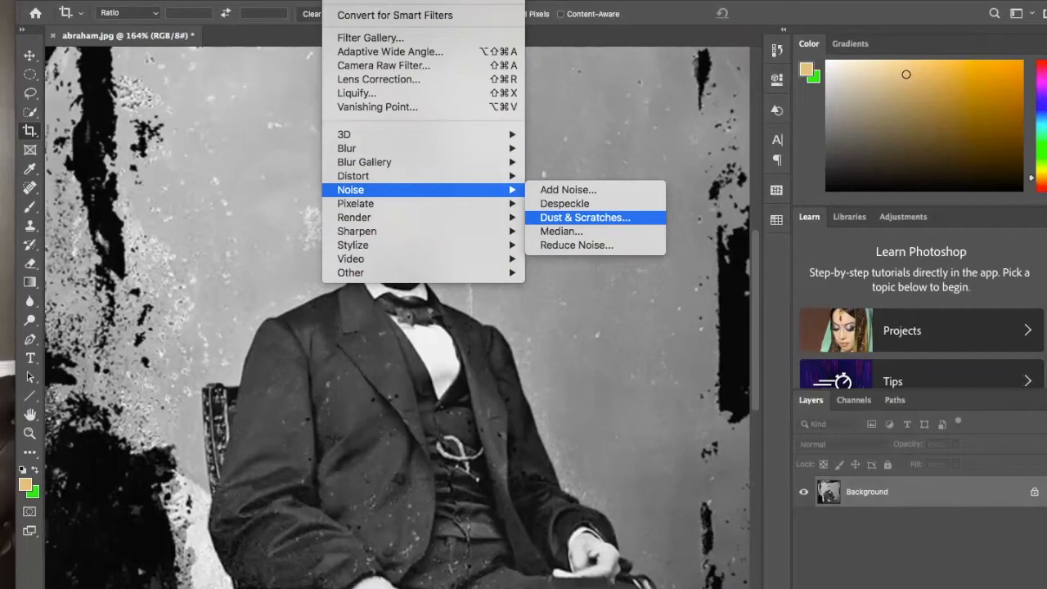
left_click(585, 217)
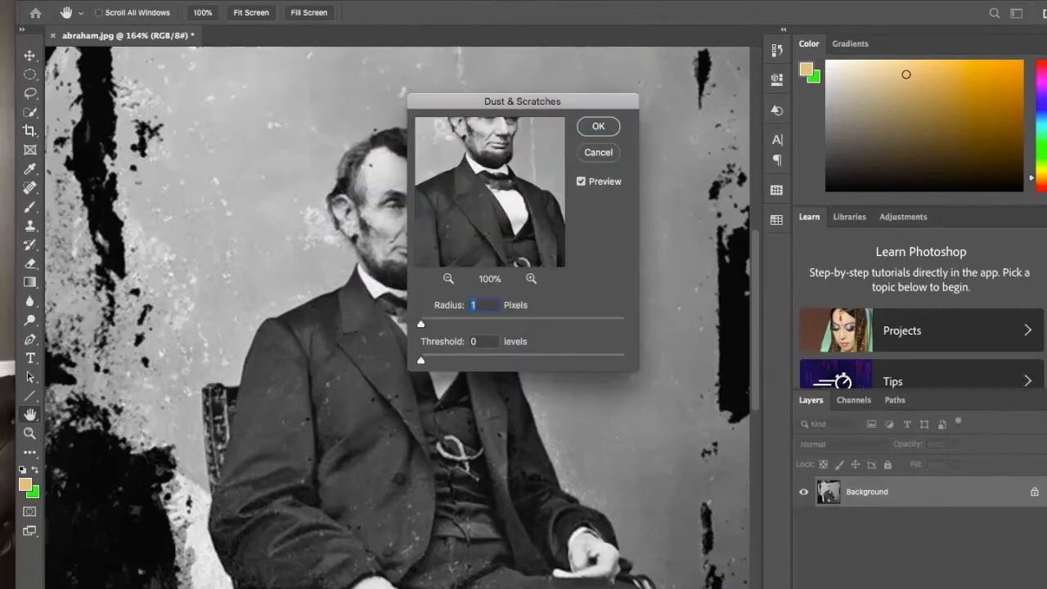
left_click_drag(522, 101, 781, 113)
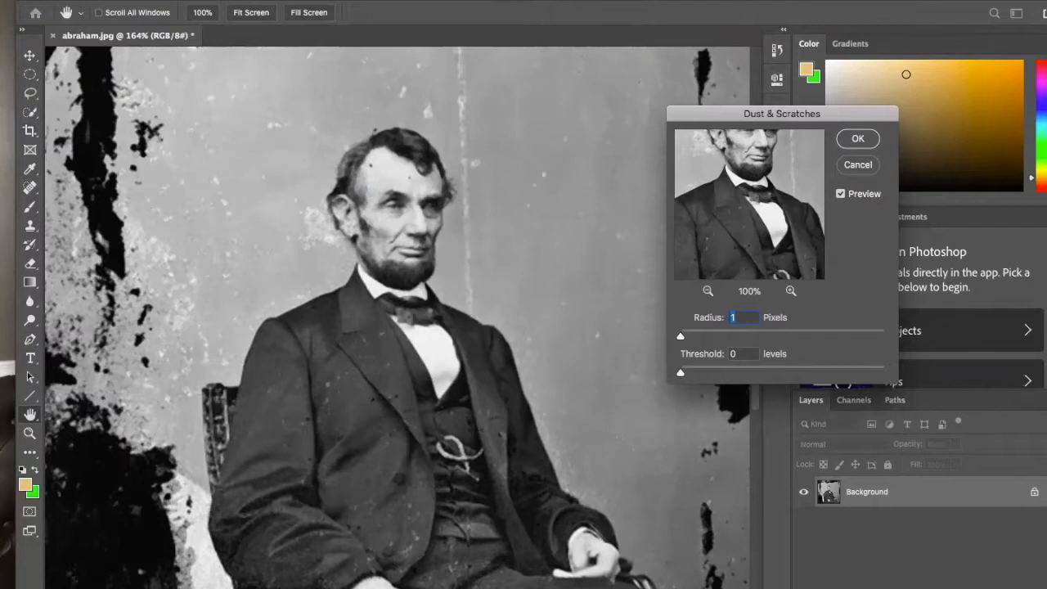
left_click_drag(781, 113, 886, 118)
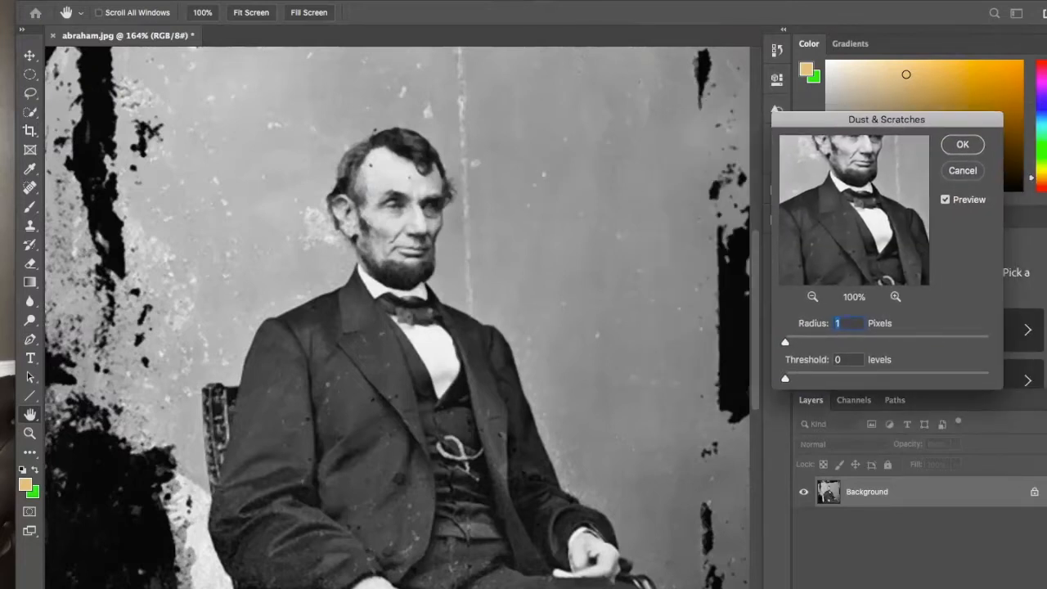
- Try a Dust & Scratches threshold of 64 levels with a radius of 3 pixels, and return the radius to 1 pixel
left_click_drag(786, 378, 857, 378)
mouse_move(786, 342)
left_mouse_down()
mouse_move(988, 342)
mouse_move(786, 342)
left_mouse_up()
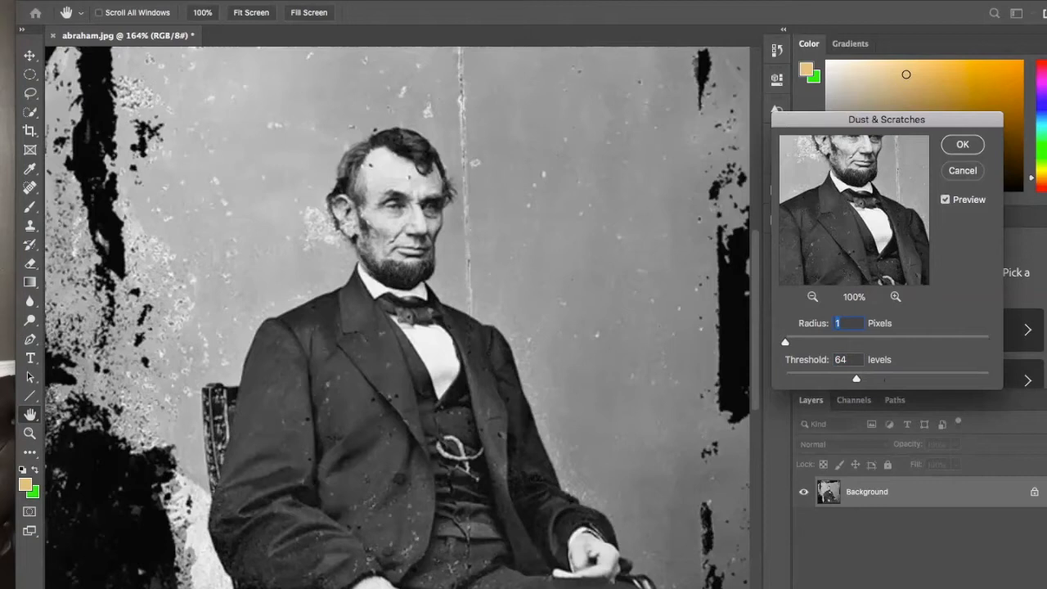
key("Up")
key("Up")
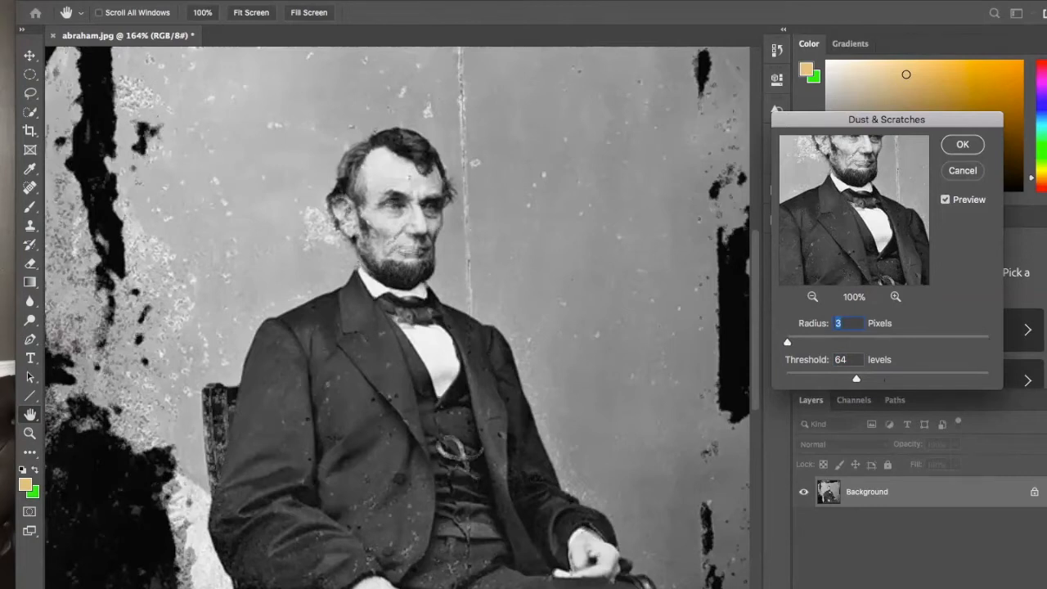
key("Down")
key("Down")
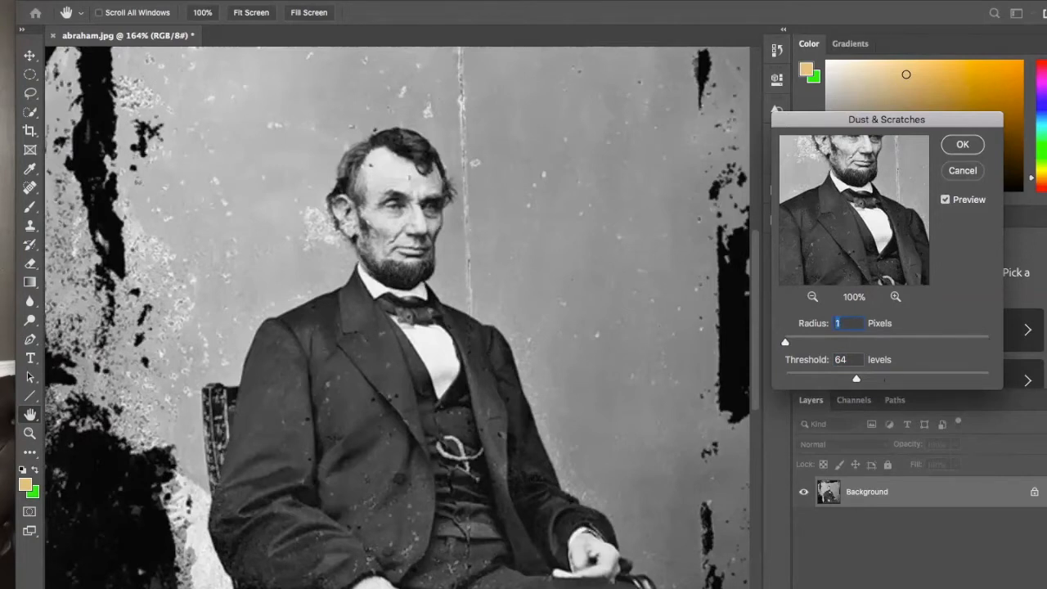
- Set the Dust & Scratches threshold to 16 levels, compare the photo with and without the preview, and apply the filter at 1 pixel radius
left_click_drag(857, 379, 806, 379)
key("p")
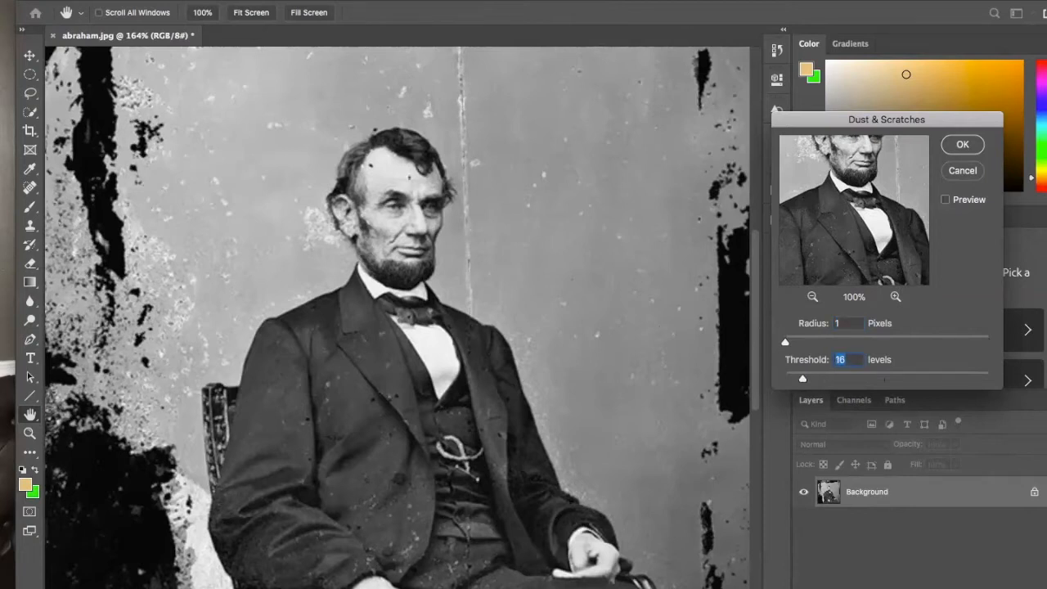
key("p")
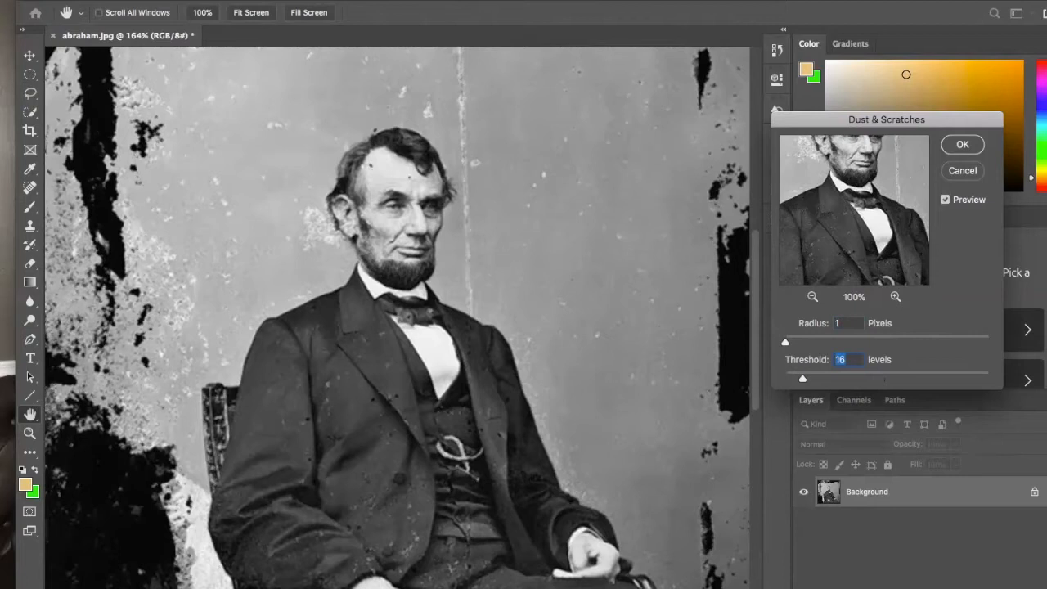
key("p")
key("p")
key("p")
key("p")
key("p")
key("p")
key("p")
key("p")
key("p")
key("p")
key("p")
key("p")
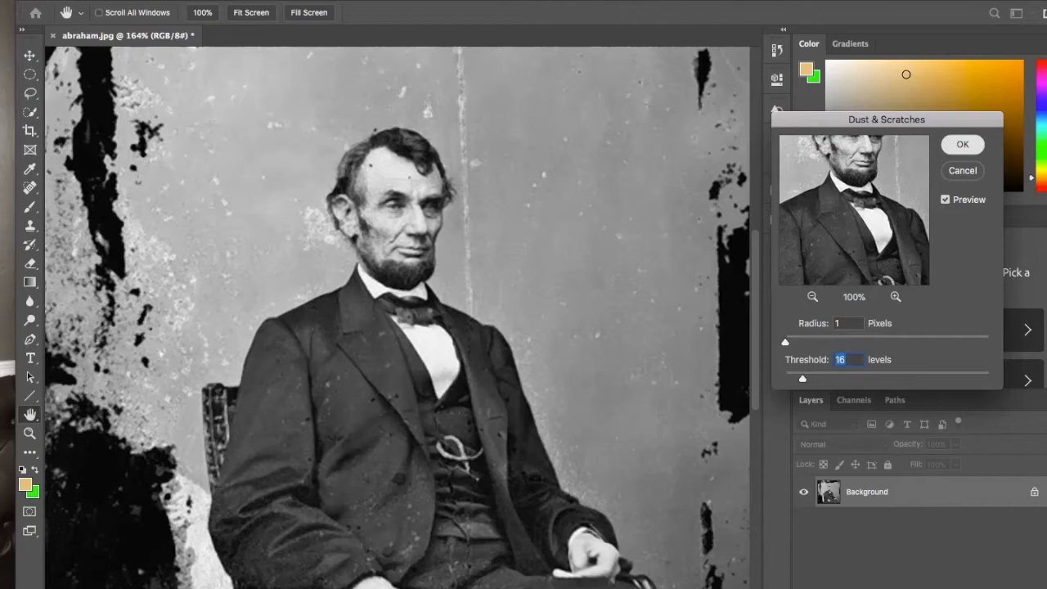
key("Return")
key("c")
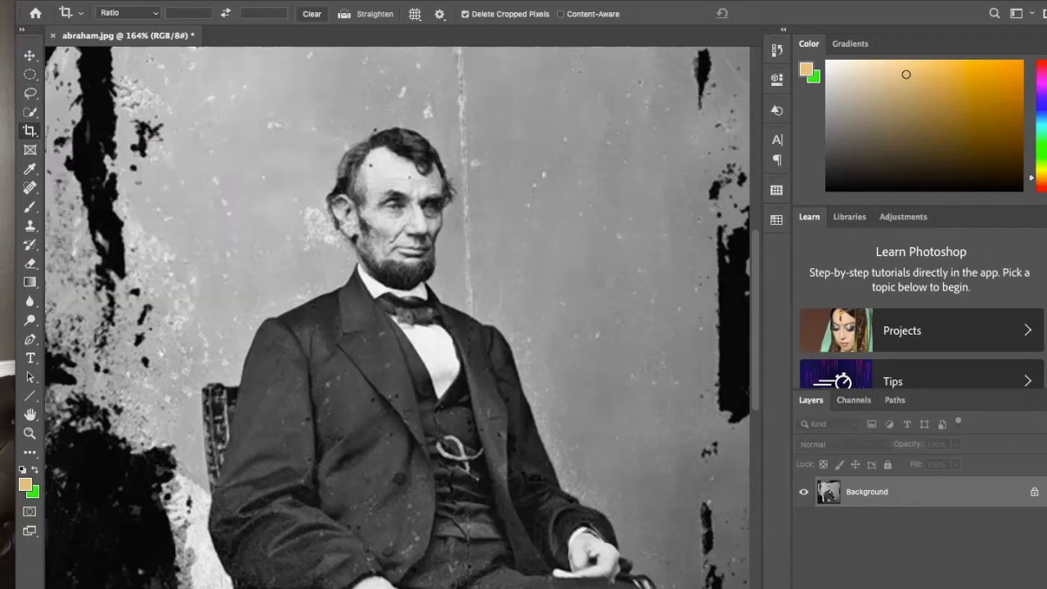
key("super+minus")
scroll(399, 327, "down", 3)
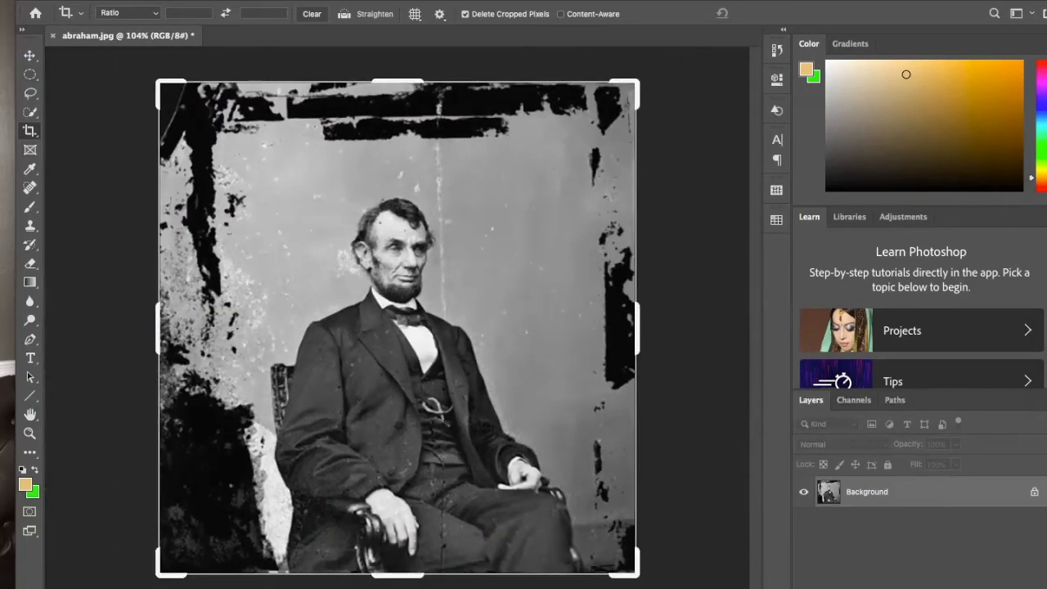
scroll(399, 327, "up", 4)
key("Return")
key("Return")
key("m")
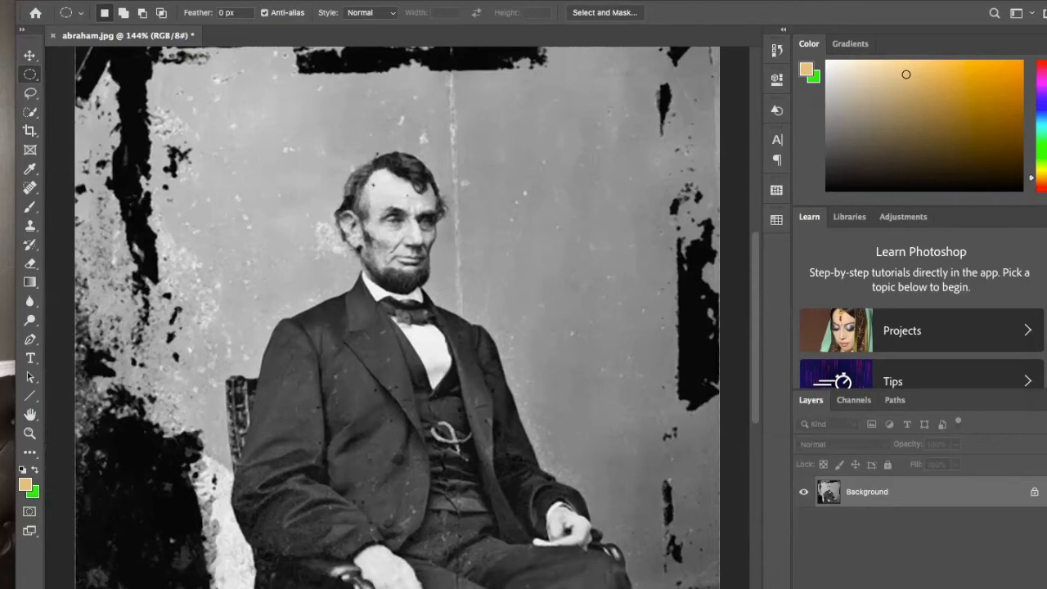
- Lasso the lower black streak in the backdrop above the man's head and replace it with a Content-Aware fill
scroll(409, 327, "up", 3)
scroll(409, 327, "up", 5)
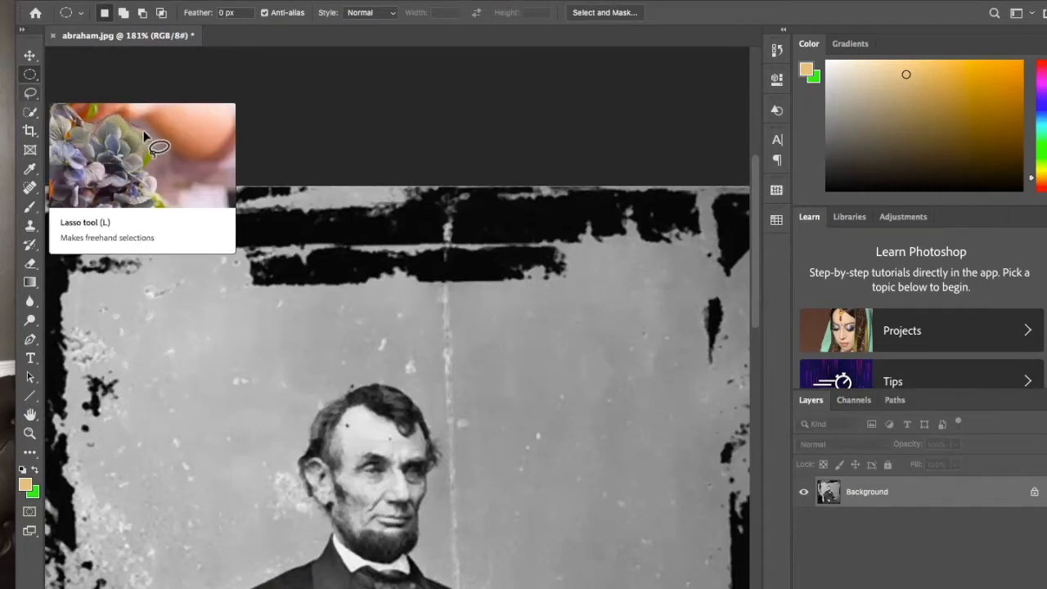
left_click(30, 92)
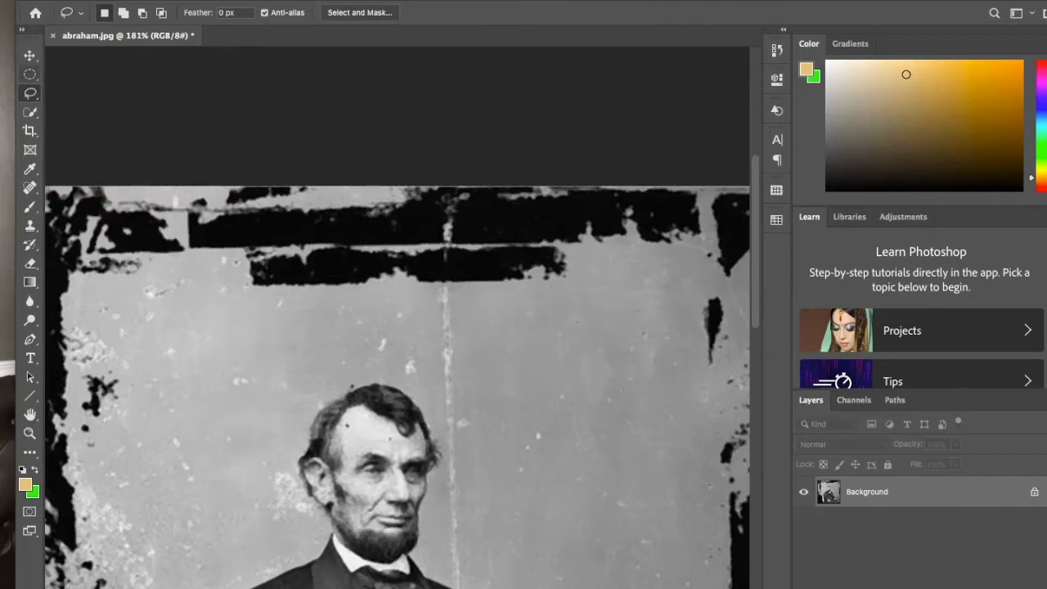
right_click(30, 93)
left_click(30, 93)
right_click(30, 94)
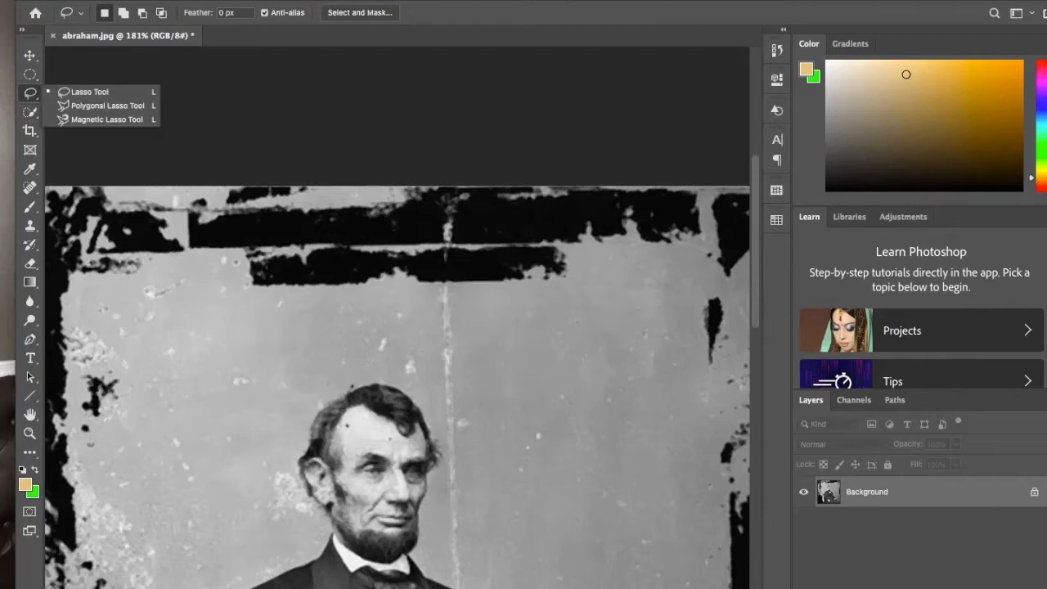
left_click(31, 94)
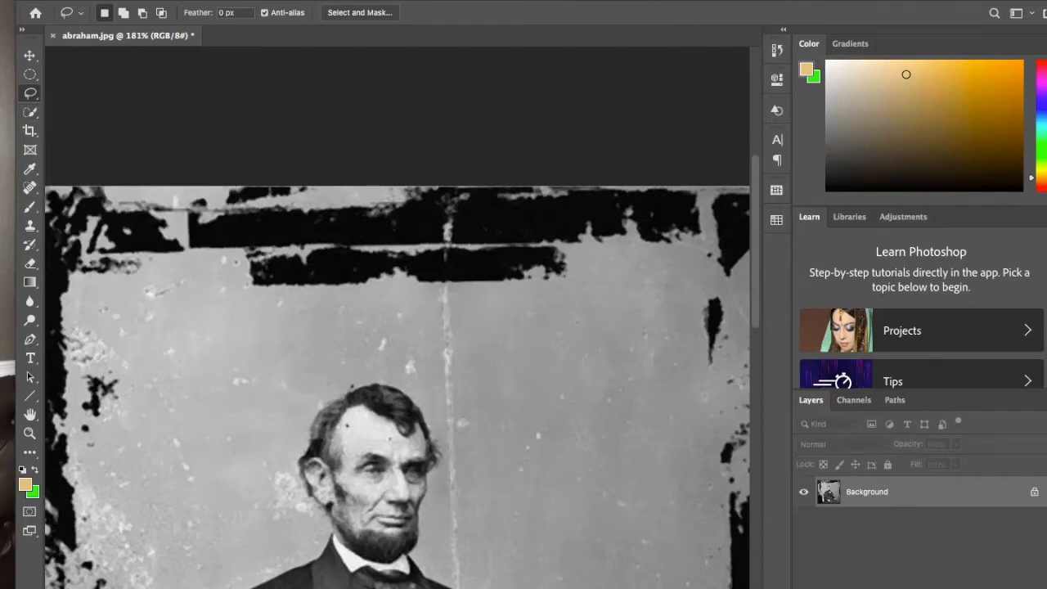
mouse_move(241, 279)
left_mouse_down()
mouse_move(302, 302)
mouse_move(545, 303)
mouse_move(597, 278)
mouse_move(587, 249)
mouse_move(549, 229)
mouse_move(410, 221)
mouse_move(345, 223)
mouse_move(269, 244)
mouse_move(247, 253)
mouse_move(242, 283)
left_mouse_up()
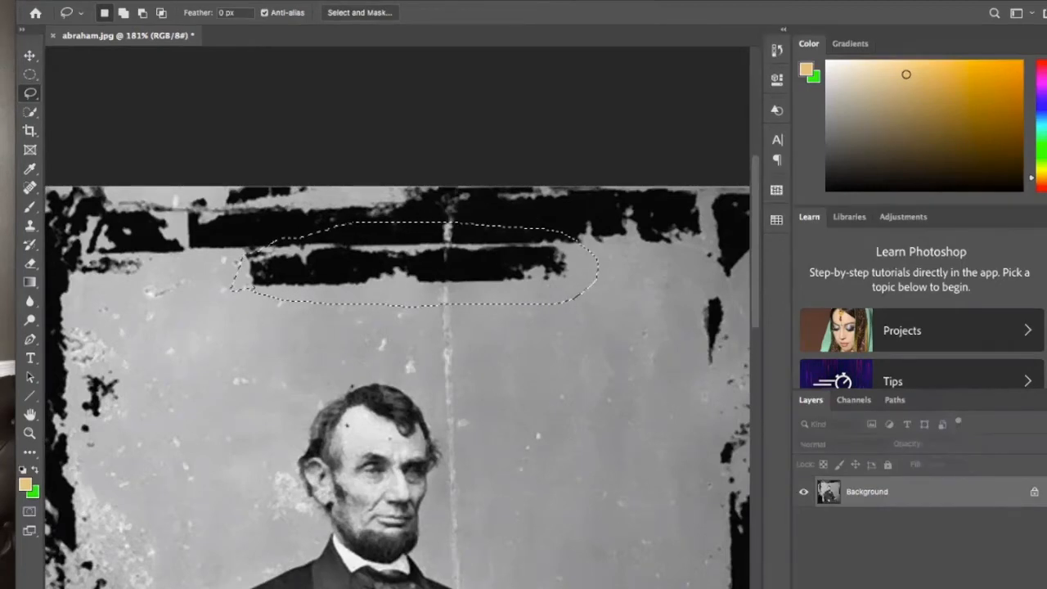
right_click(337, 254)
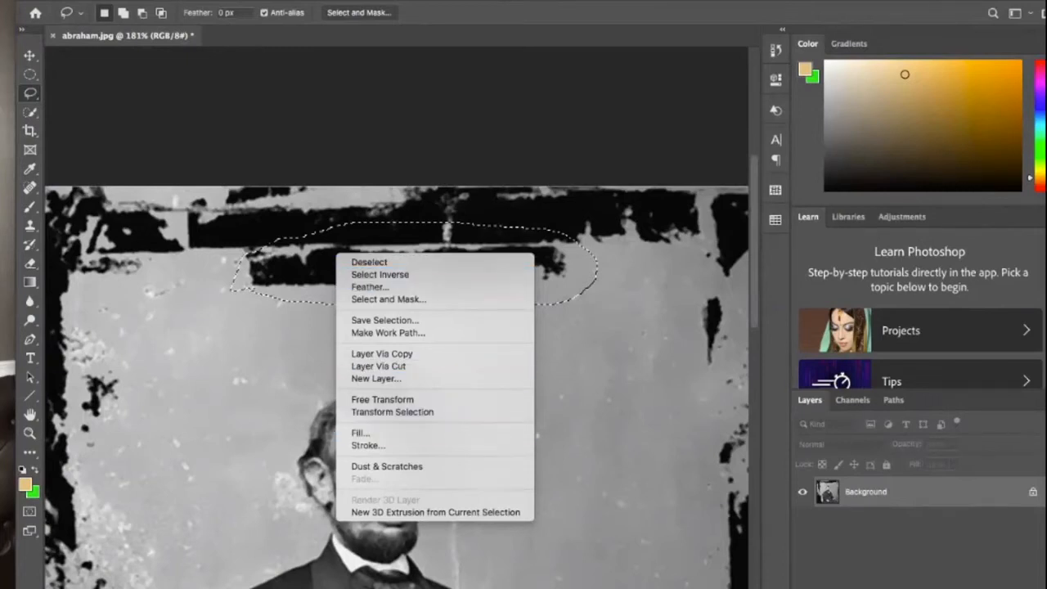
left_click(360, 432)
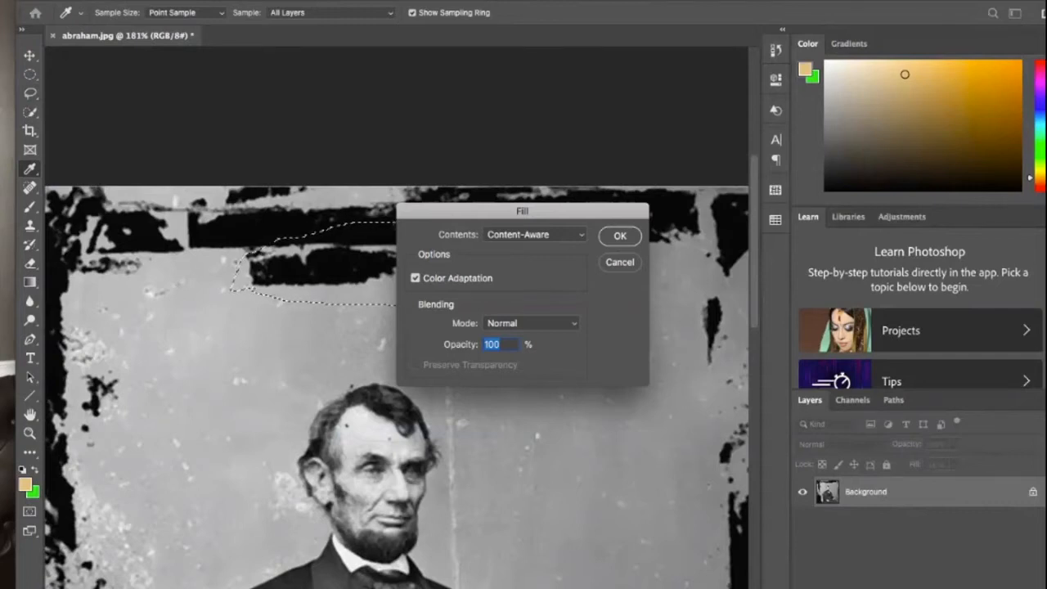
left_click(621, 236)
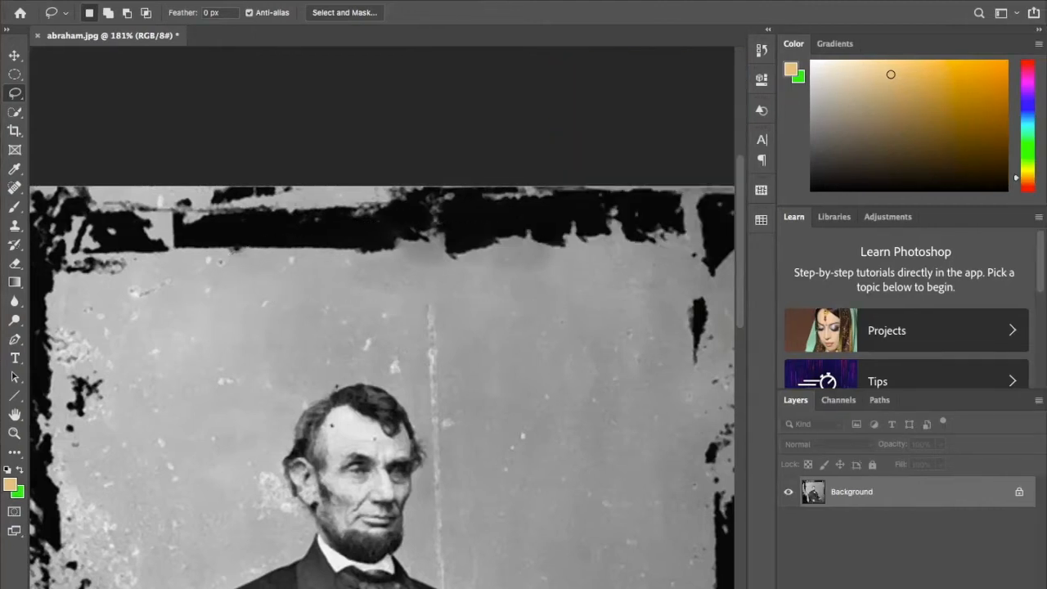
- Lasso the black blotches in the photo's upper-right corner, replace them with a Content-Aware fill and clear the selection
scroll(383, 335, "down", 5)
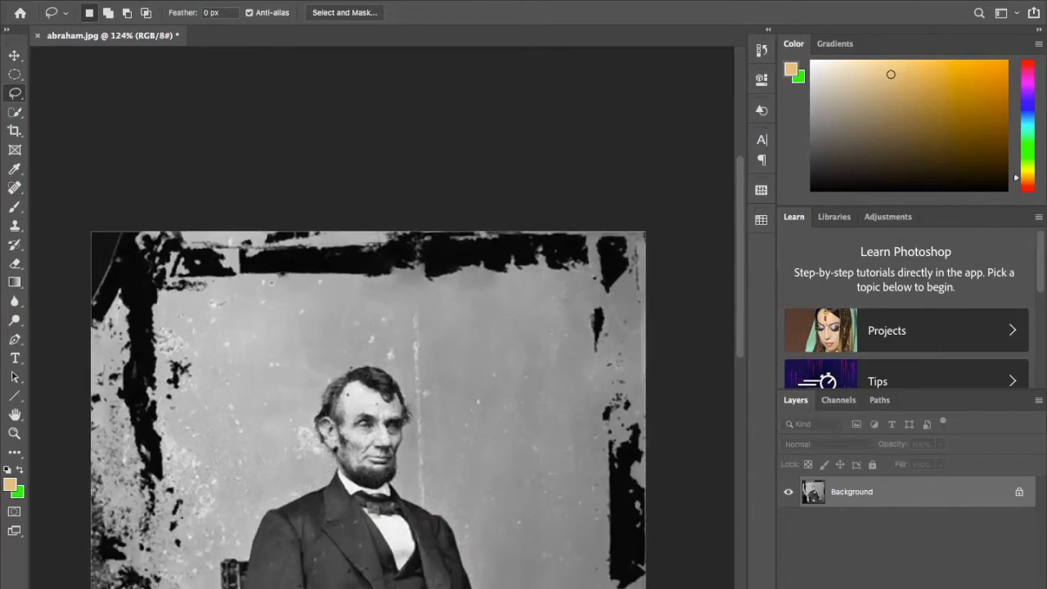
scroll(382, 328, "up", 4)
scroll(382, 327, "up", 5)
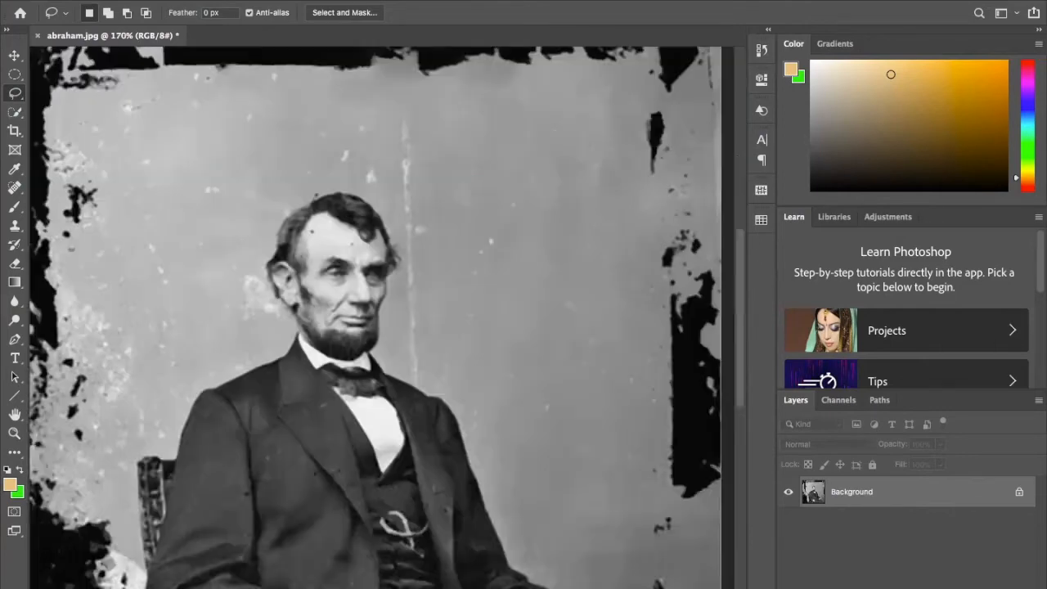
mouse_move(481, 360)
left_mouse_down()
mouse_move(514, 402)
mouse_move(581, 343)
mouse_move(495, 219)
mouse_move(458, 310)
mouse_move(481, 360)
left_mouse_up()
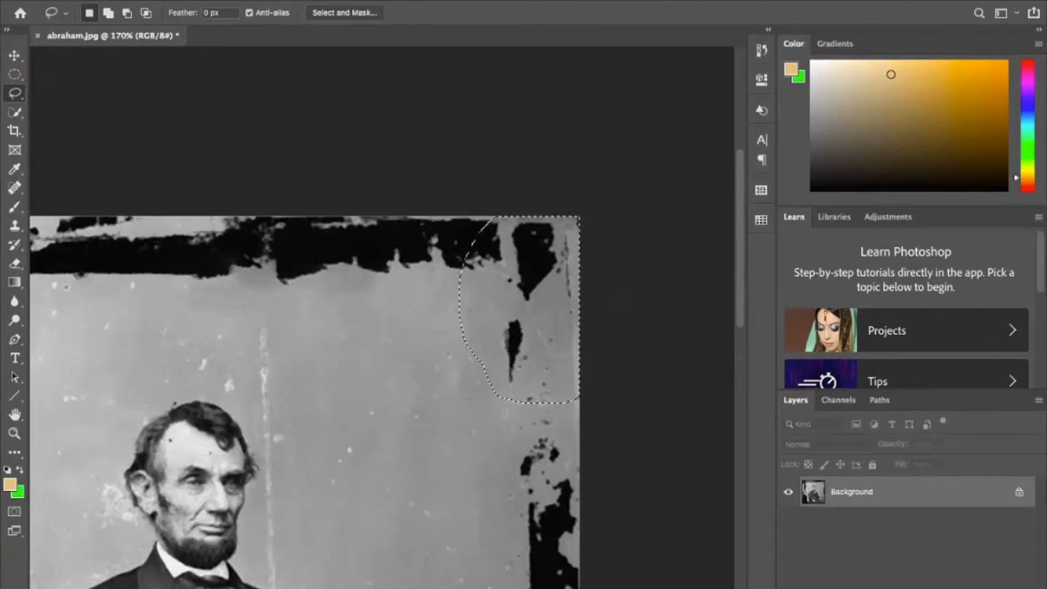
right_click(514, 332)
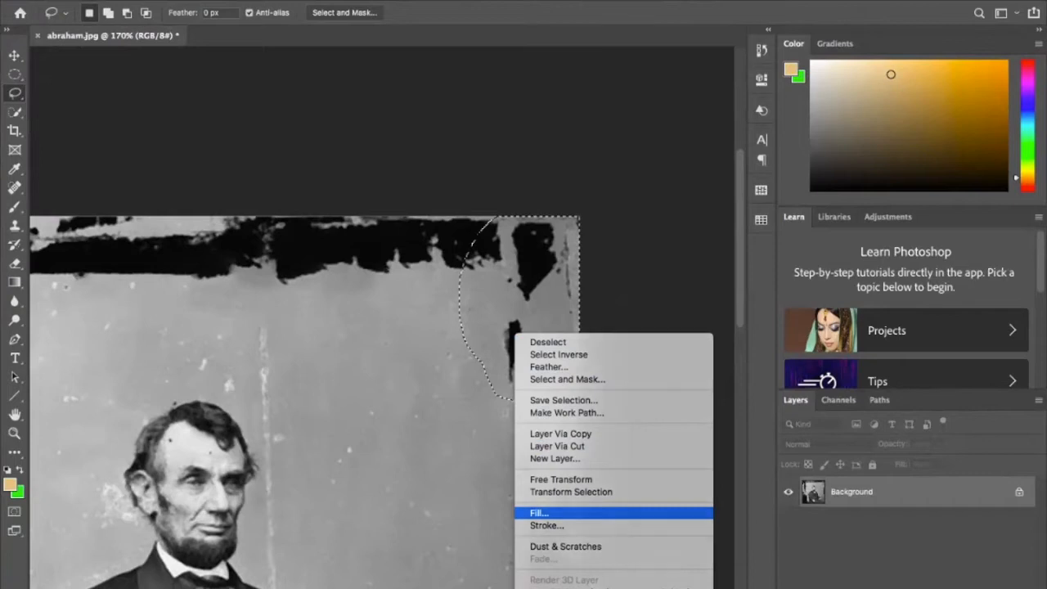
left_click(540, 513)
key("Return")
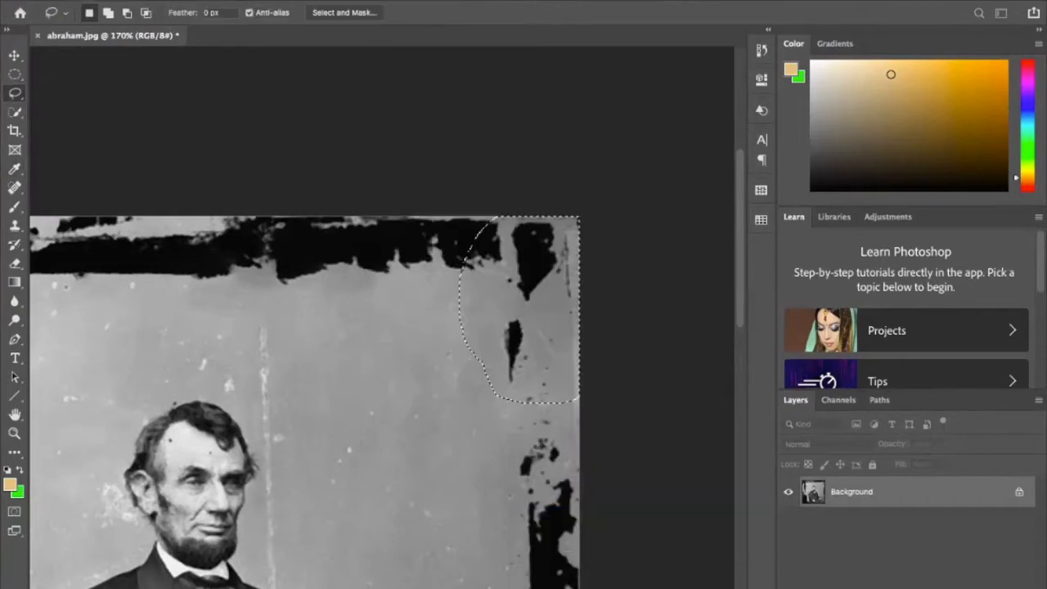
key("ctrl+d")
- Lasso the right-hand part of the black band along the photo's top edge and replace it with a Content-Aware fill
mouse_move(577, 275)
left_mouse_down()
mouse_move(317, 276)
mouse_move(185, 219)
mouse_move(465, 217)
mouse_move(577, 275)
left_mouse_up()
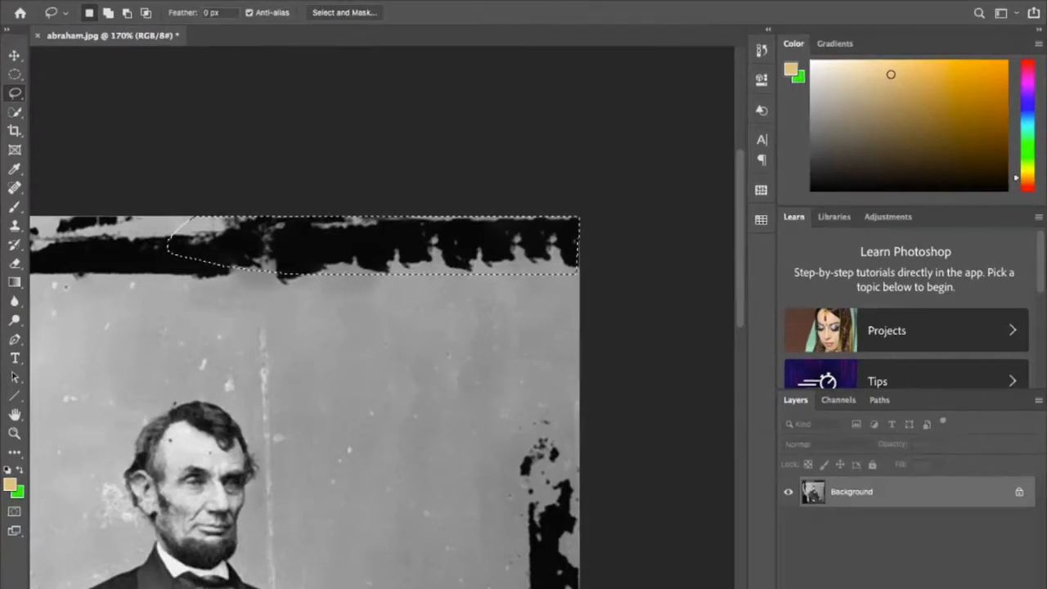
right_click(509, 239)
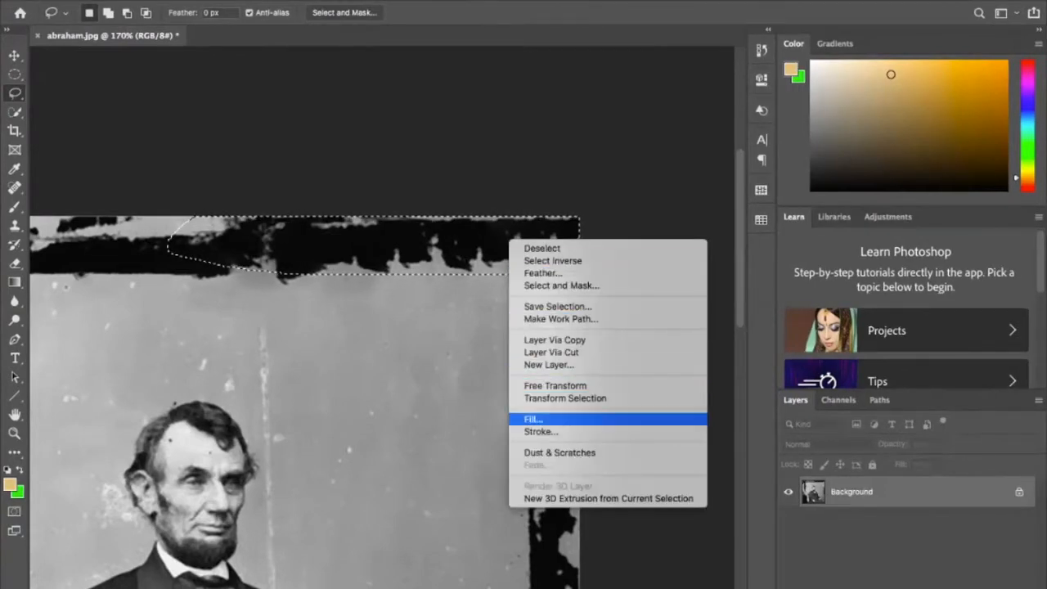
left_click(534, 419)
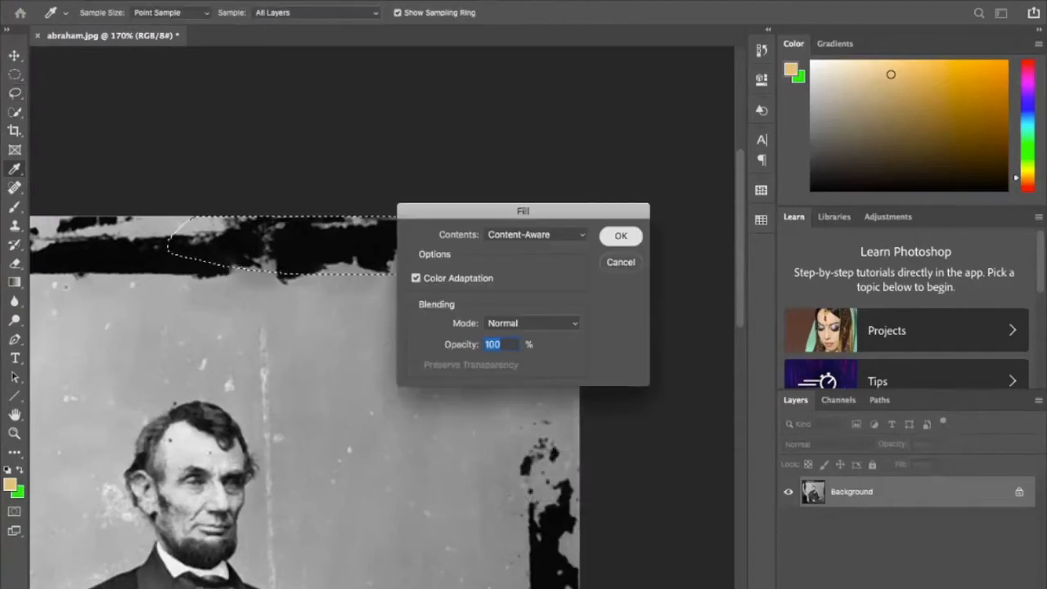
key("Return")
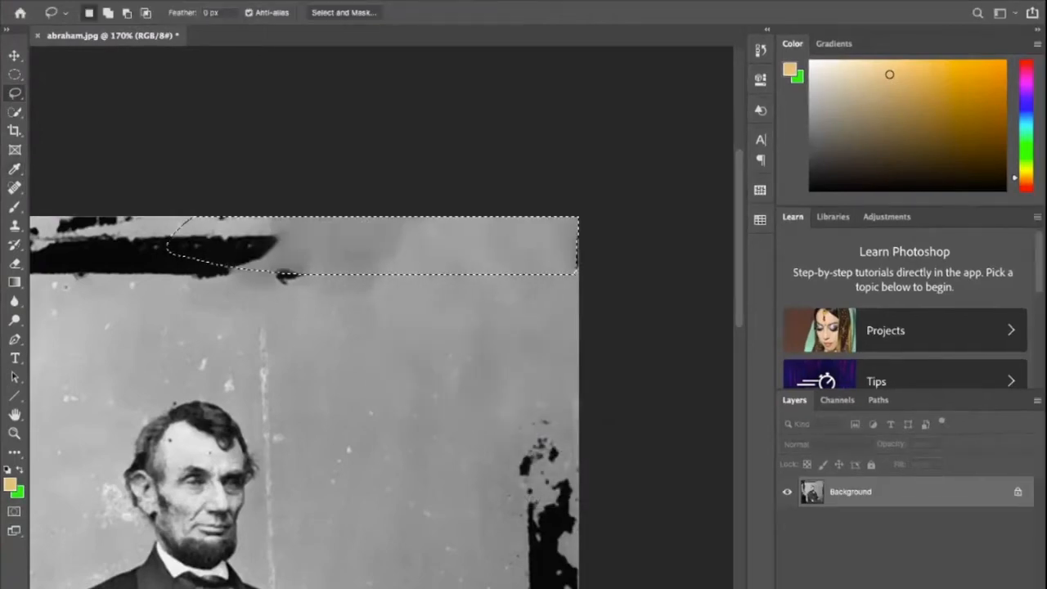
scroll(382, 318, "left", 10)
scroll(382, 317, "right", 15)
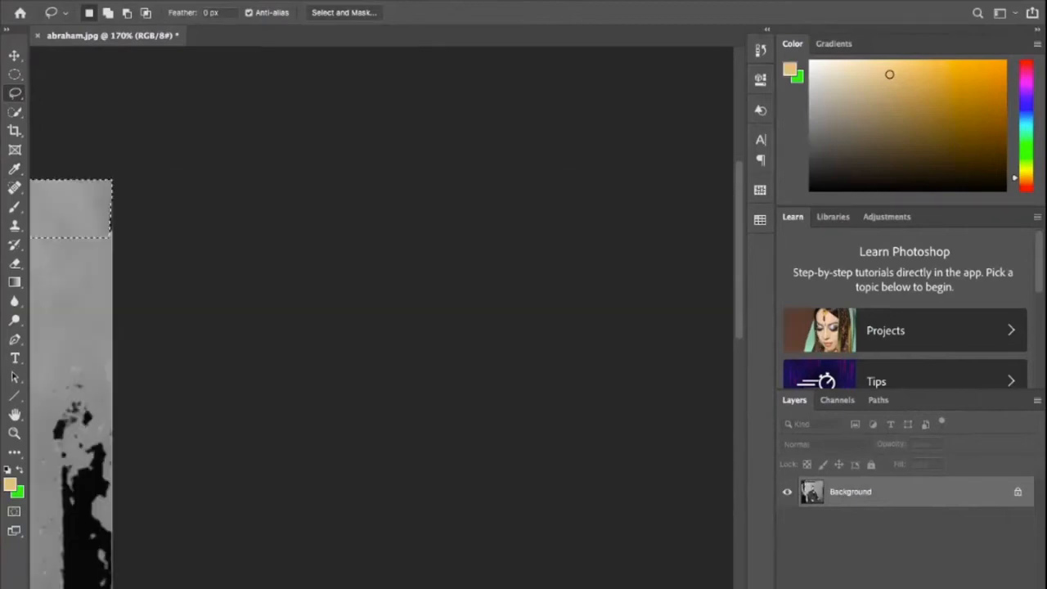
- Lasso the remaining black band along the photo's top edge, replace it with a Content-Aware fill and clear the selection
scroll(382, 318, "left", 5)
scroll(369, 327, "down", 3)
scroll(368, 327, "down", 3)
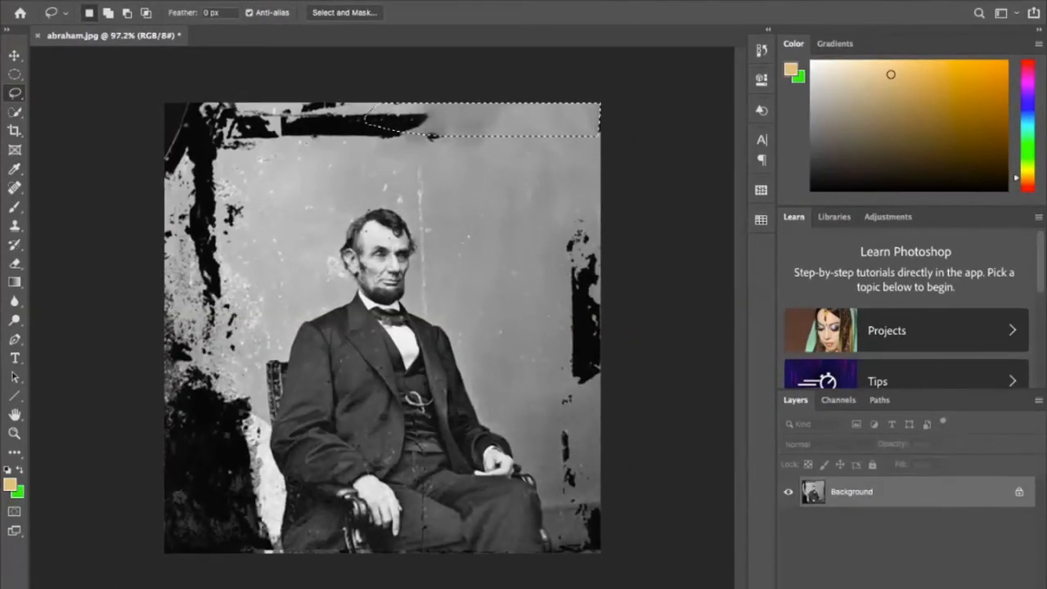
mouse_move(370, 151)
left_mouse_down()
mouse_move(511, 135)
mouse_move(163, 100)
mouse_move(165, 125)
mouse_move(381, 146)
left_mouse_up()
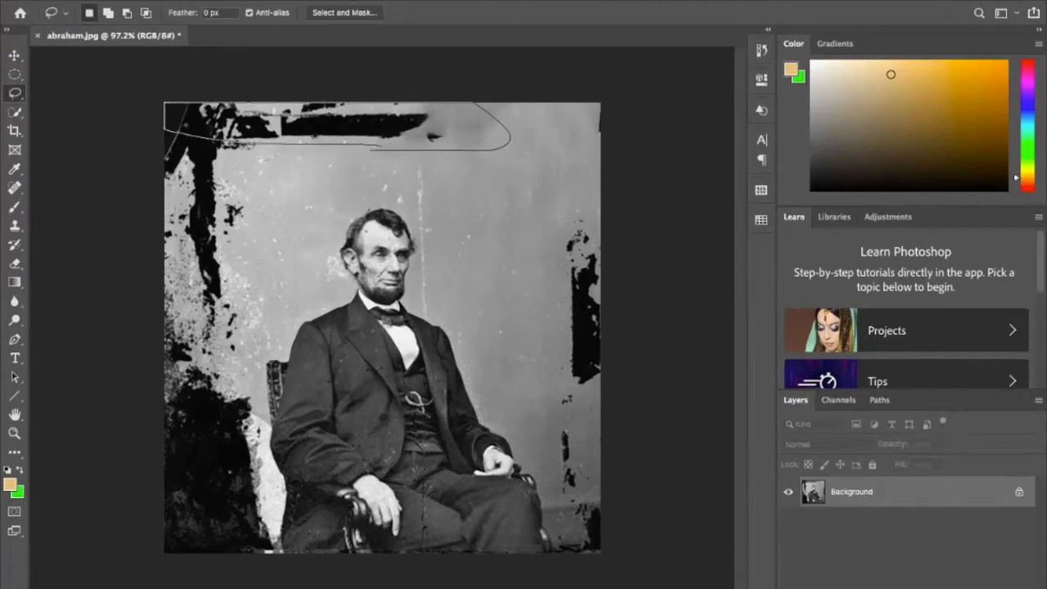
right_click(380, 108)
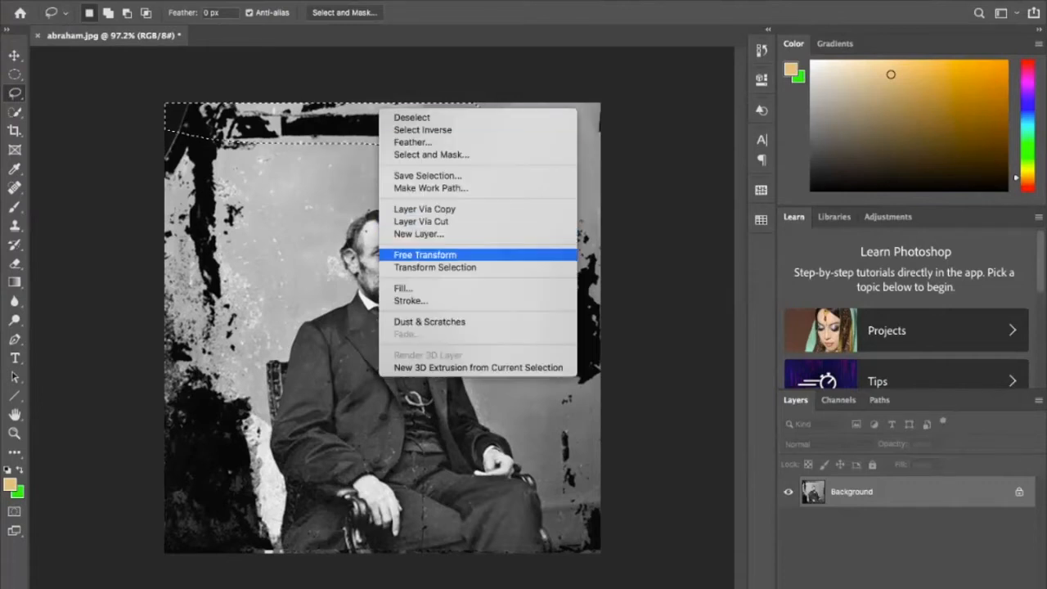
left_click(403, 288)
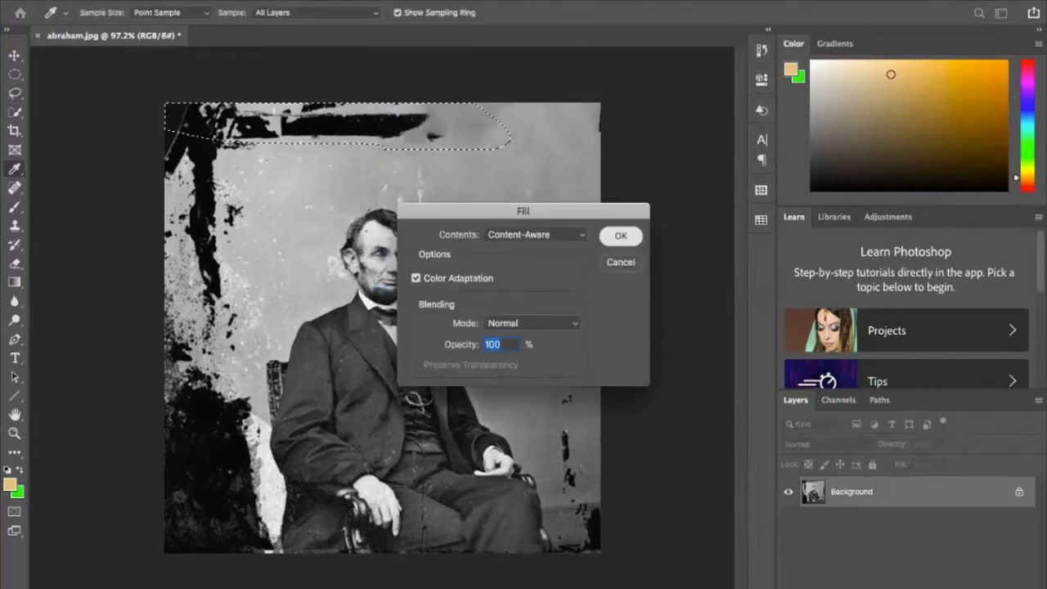
left_click(621, 236)
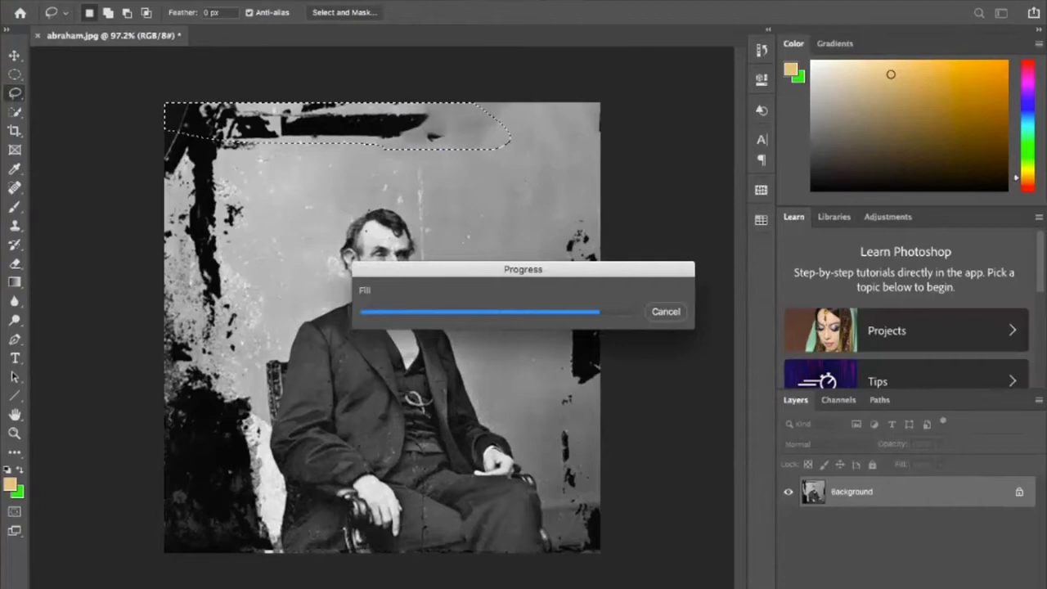
key("ctrl+d")
- Lasso the tall black streak on the photo's right edge, level with the man's head and chest, and replace it with a Content-Aware fill
mouse_move(553, 207)
left_mouse_down()
mouse_move(565, 324)
mouse_move(600, 342)
mouse_move(545, 189)
mouse_move(553, 209)
left_mouse_up()
right_click(582, 234)
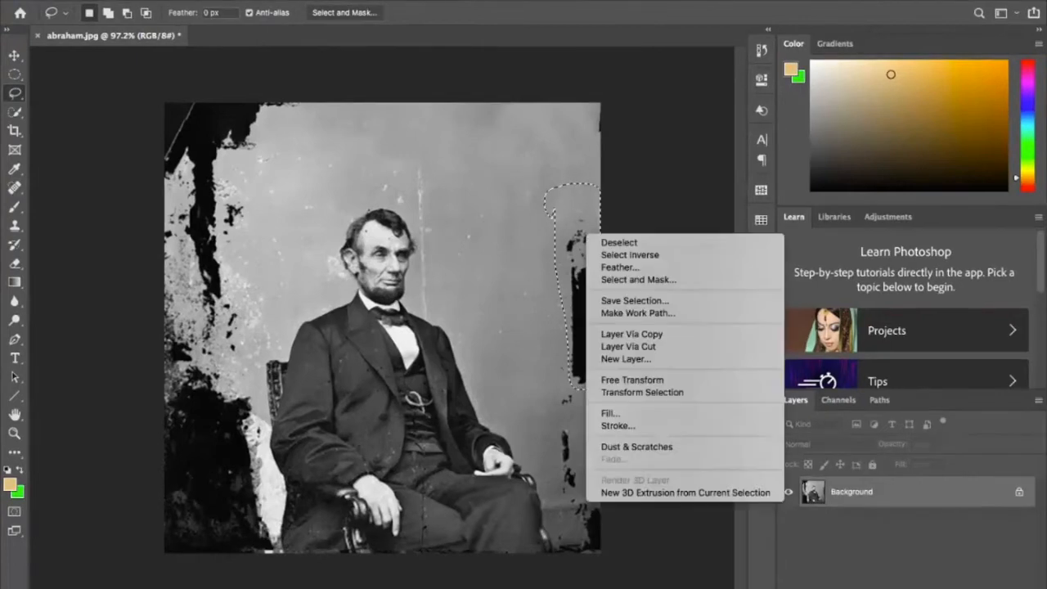
left_click(622, 414)
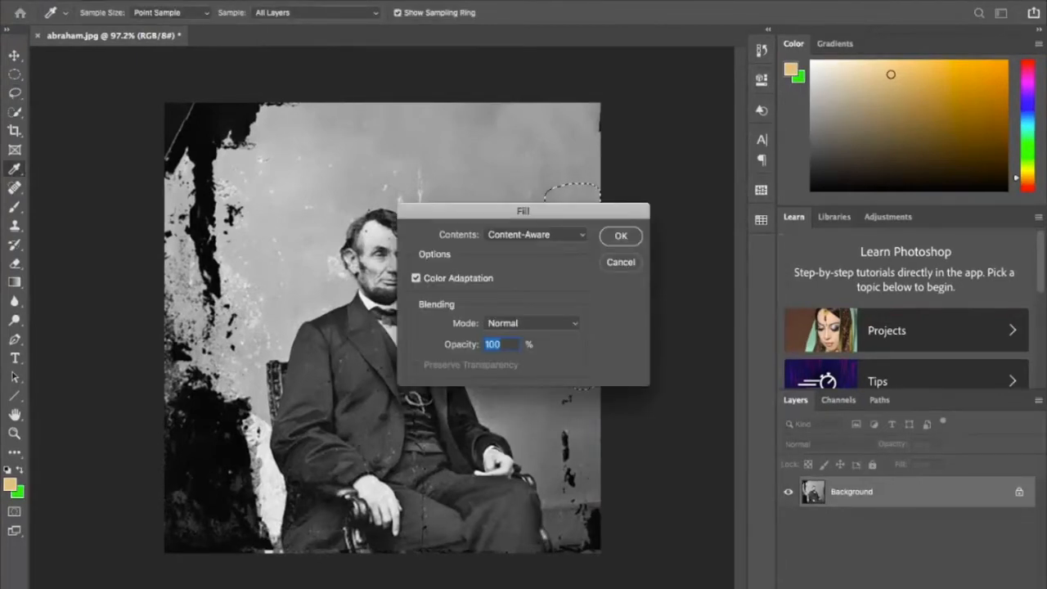
key("Return")
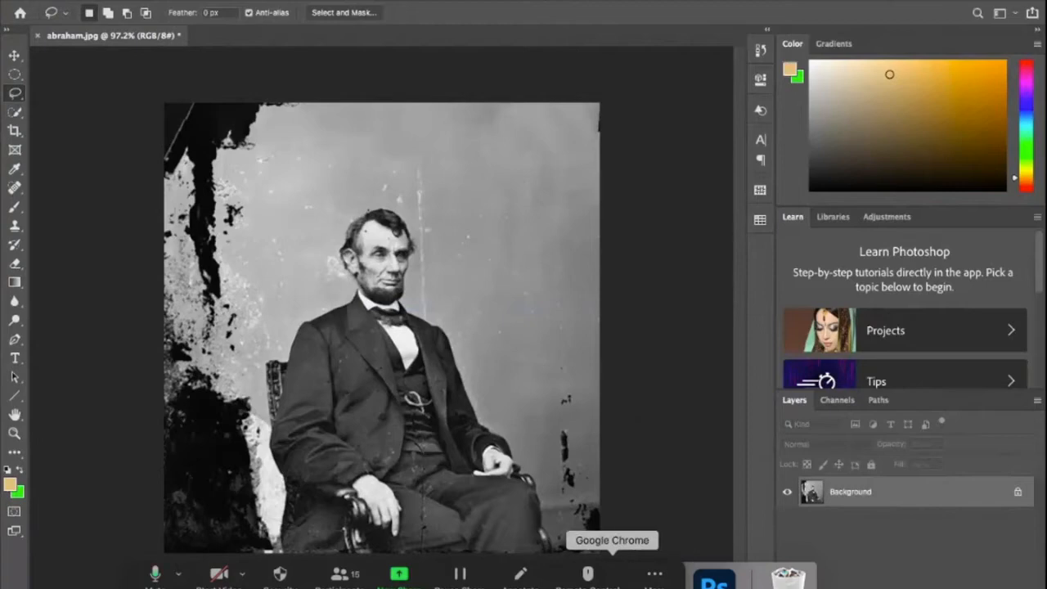
- Switch to Google Chrome, review the project examples and the restoration criteria slides, and return to Photoshop
left_click(612, 577)
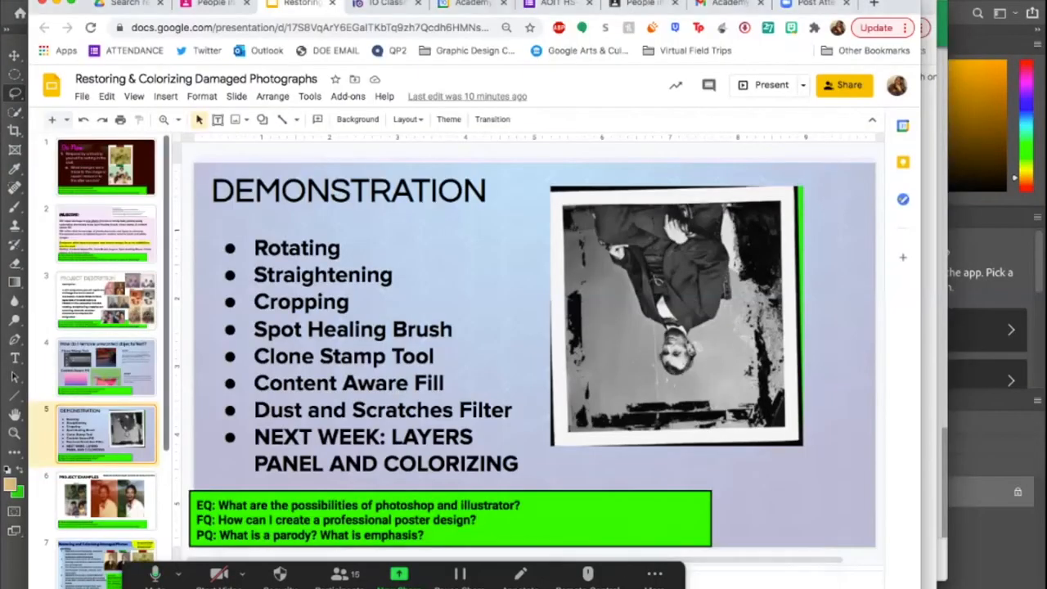
scroll(94, 360, "down", 2)
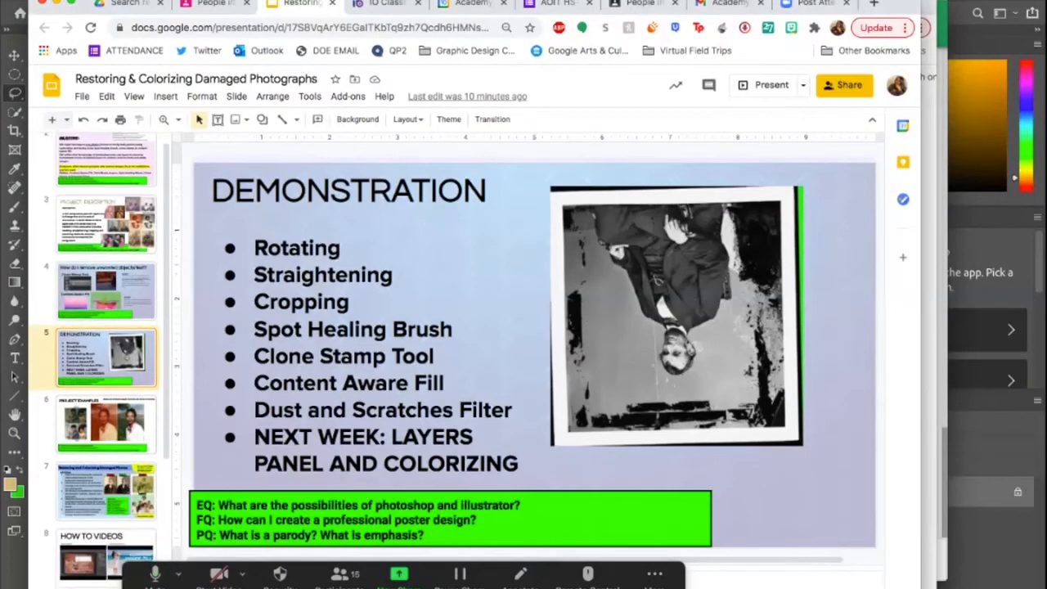
left_click(106, 424)
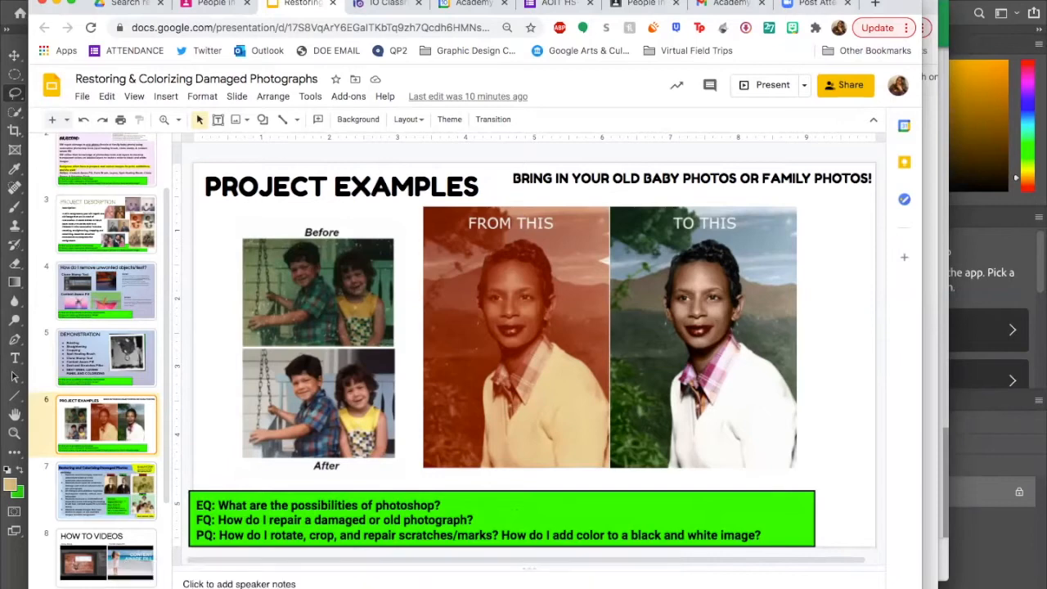
key("Down")
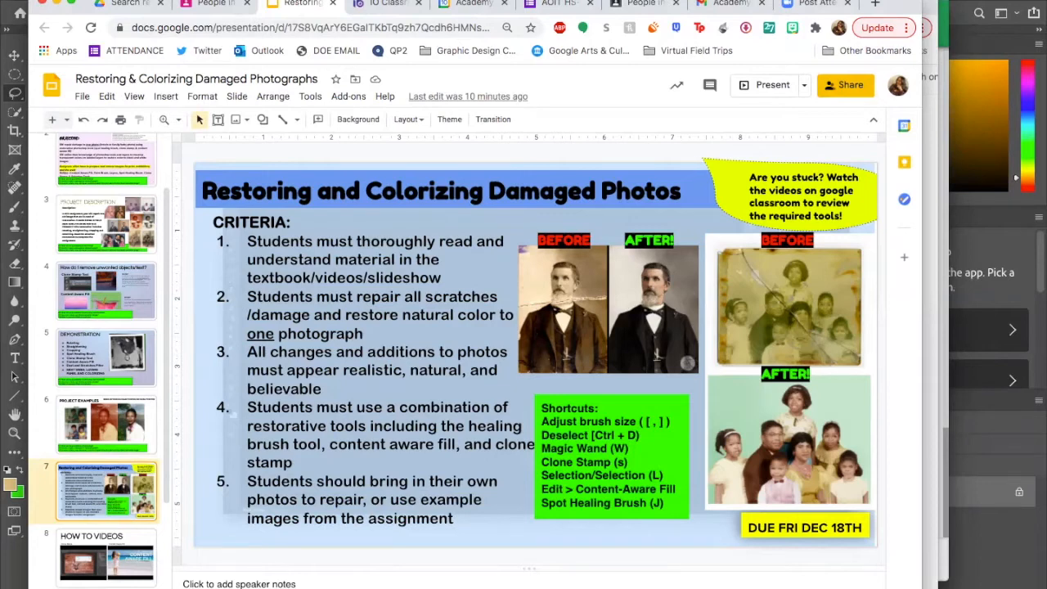
key("super+Tab")
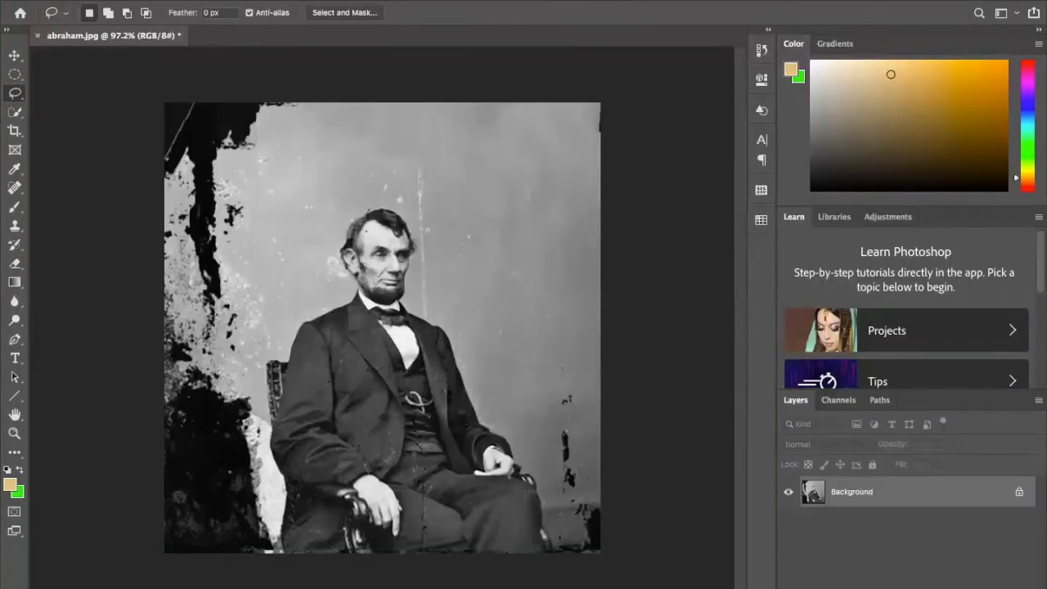
- Lasso the black damage in the photo's upper-left corner, replace it with a Content-Aware fill and clear the selection
scroll(382, 322, "up", 3)
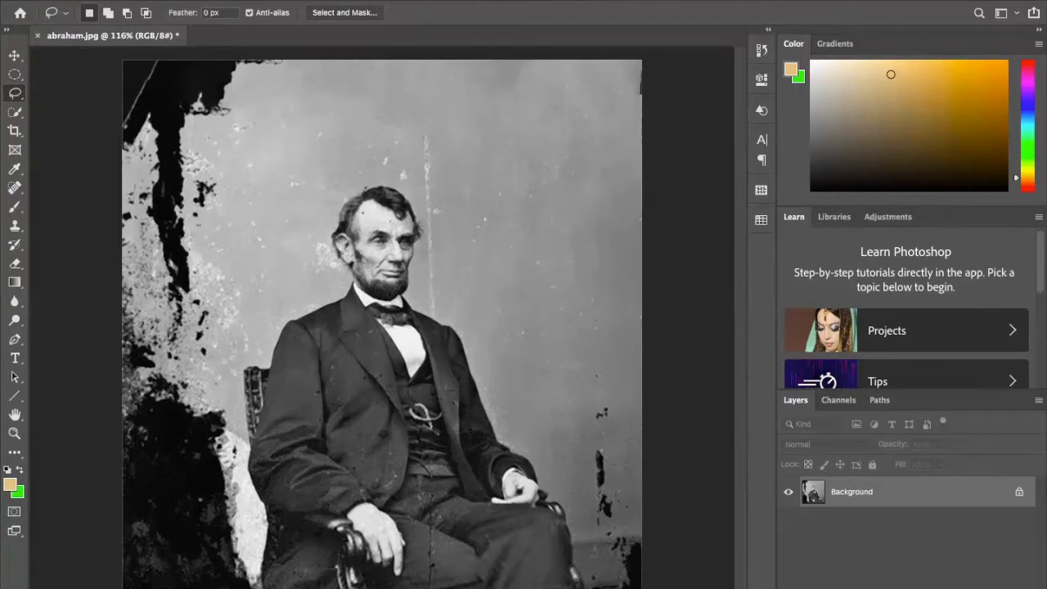
mouse_move(123, 156)
left_mouse_down()
mouse_move(270, 237)
mouse_move(239, 59)
mouse_move(121, 118)
mouse_move(123, 157)
left_mouse_up()
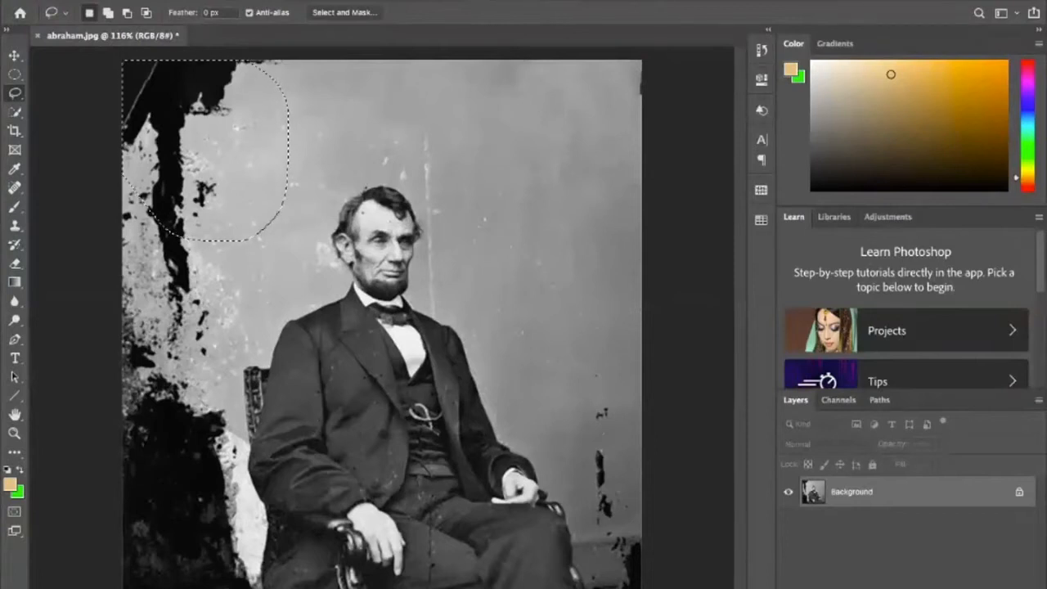
right_click(193, 129)
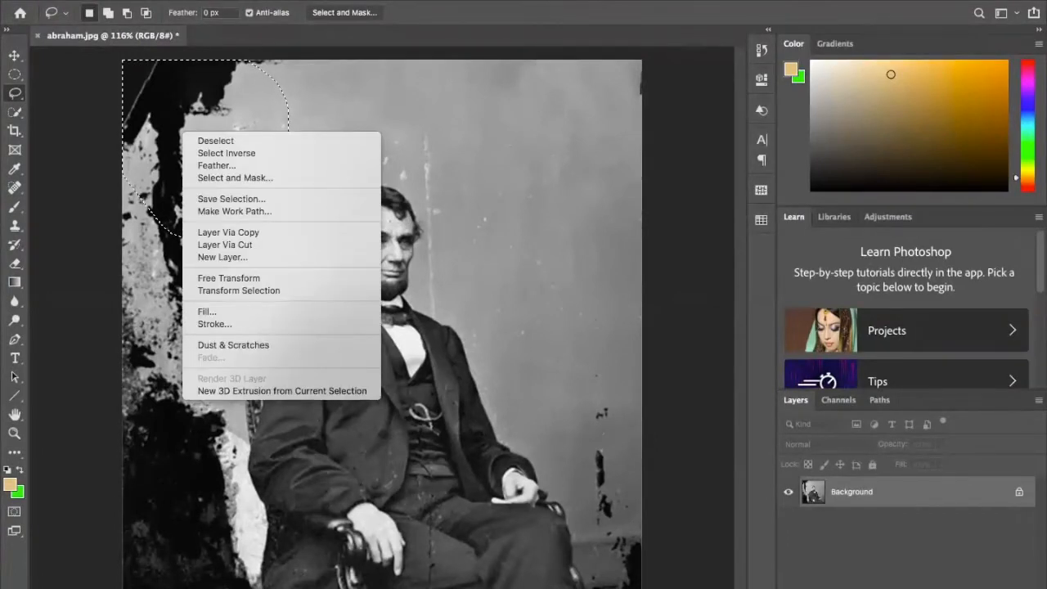
left_click(246, 309)
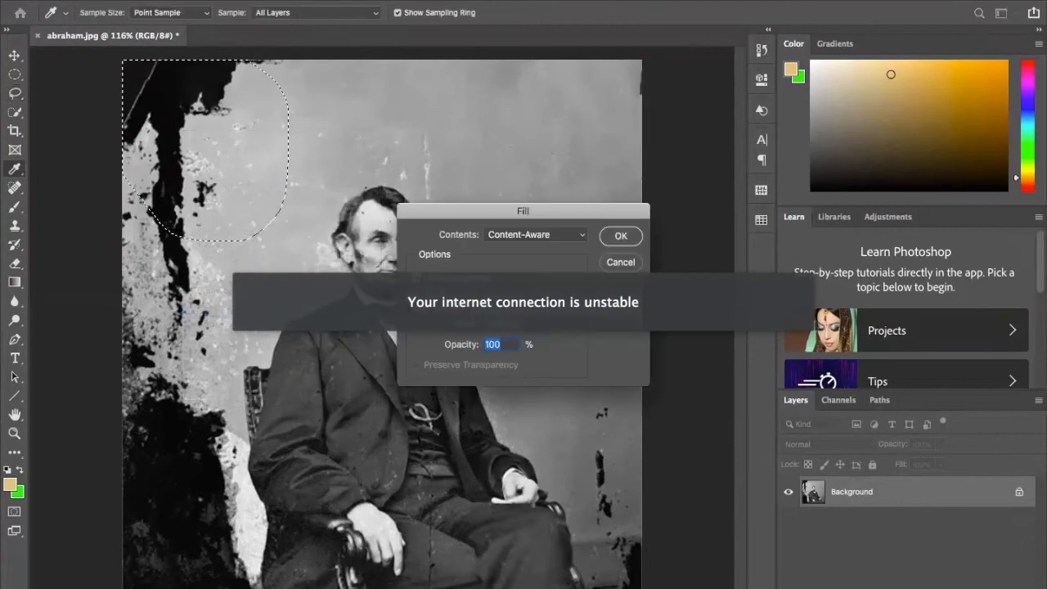
key("Return")
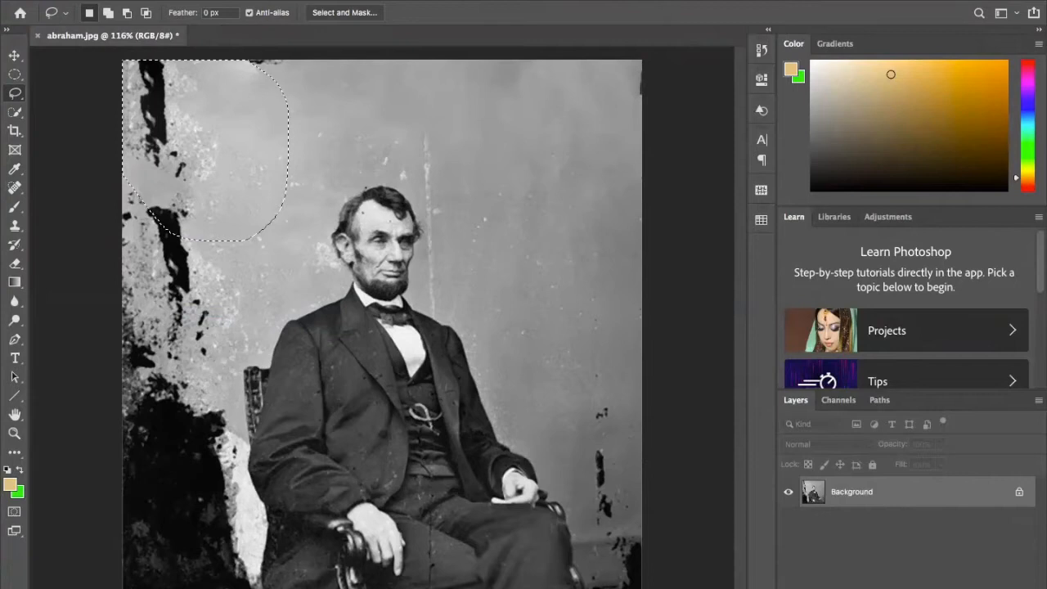
key("ctrl+d")
- Lasso the upper part of the large black area left of the chair, replace it with a Content-Aware fill and clear the selection
mouse_move(152, 363)
left_mouse_down()
mouse_move(124, 442)
mouse_move(206, 388)
mouse_move(157, 365)
left_mouse_up()
right_click(124, 343)
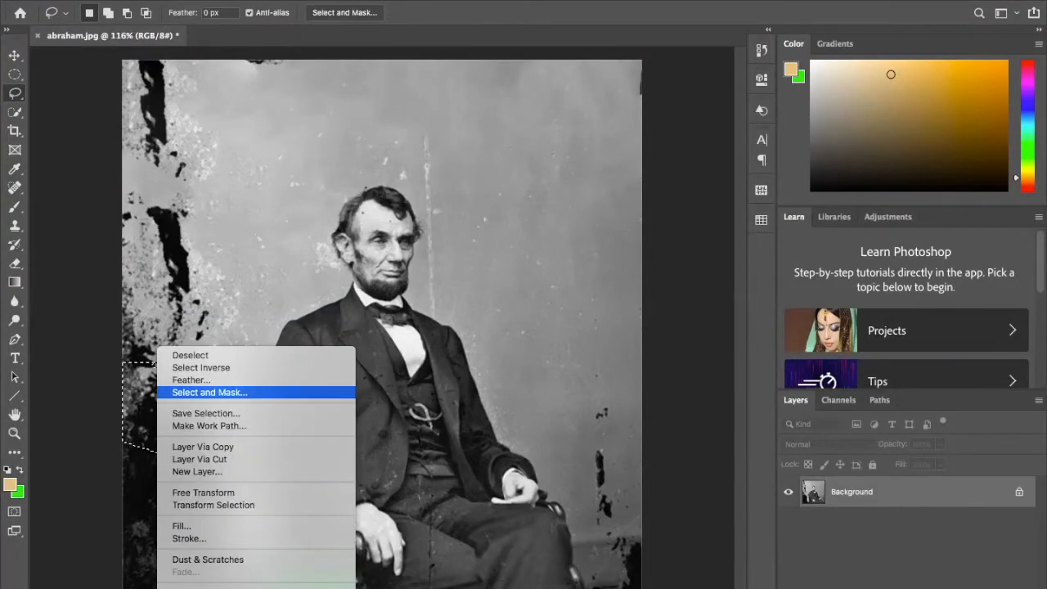
left_click(176, 527)
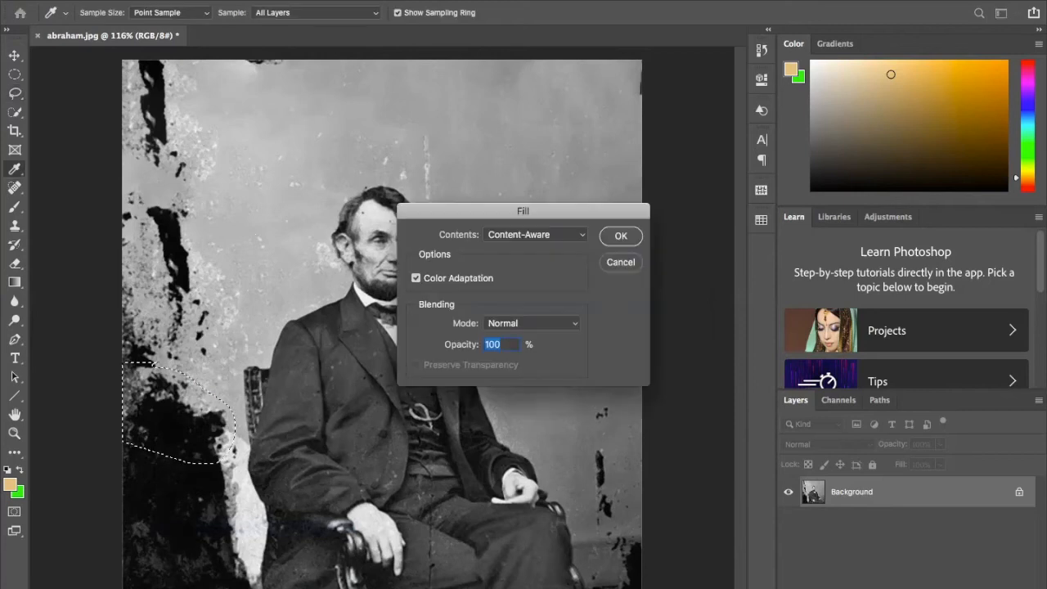
key("Return")
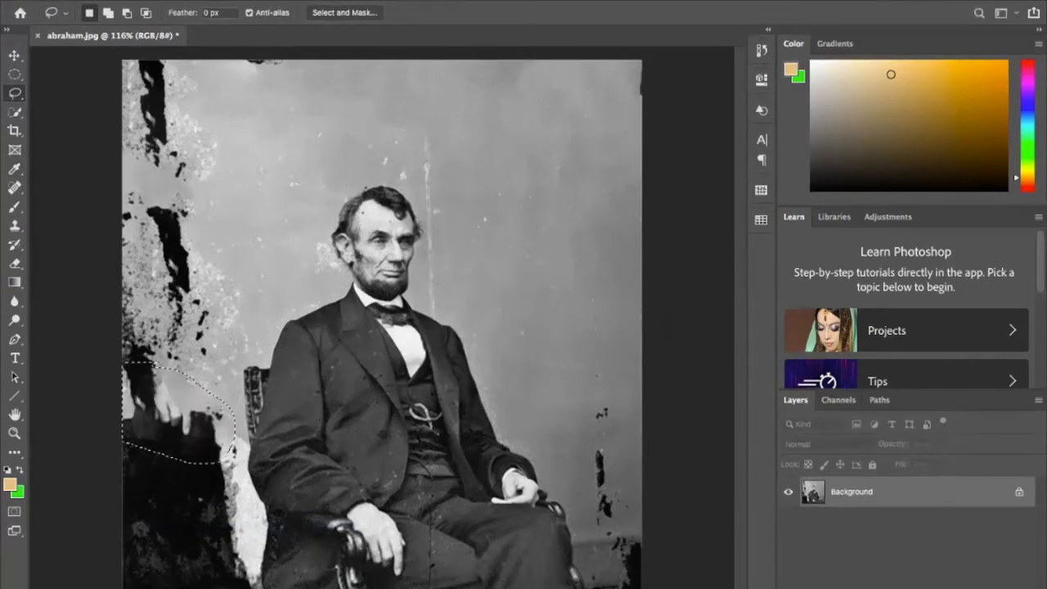
key("ctrl+d")
- Lasso the black marks in the backdrop right of the man's hand and armrest and replace them with a Content-Aware fill
mouse_move(601, 399)
left_mouse_down()
mouse_move(570, 440)
mouse_move(622, 514)
mouse_move(642, 393)
mouse_move(604, 400)
left_mouse_up()
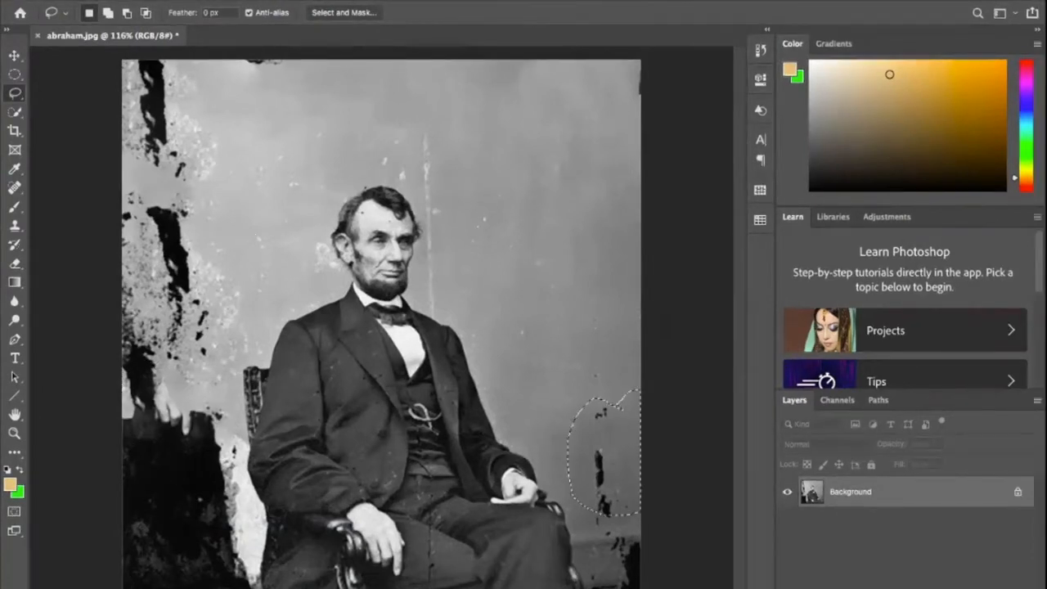
right_click(606, 407)
left_click(630, 526)
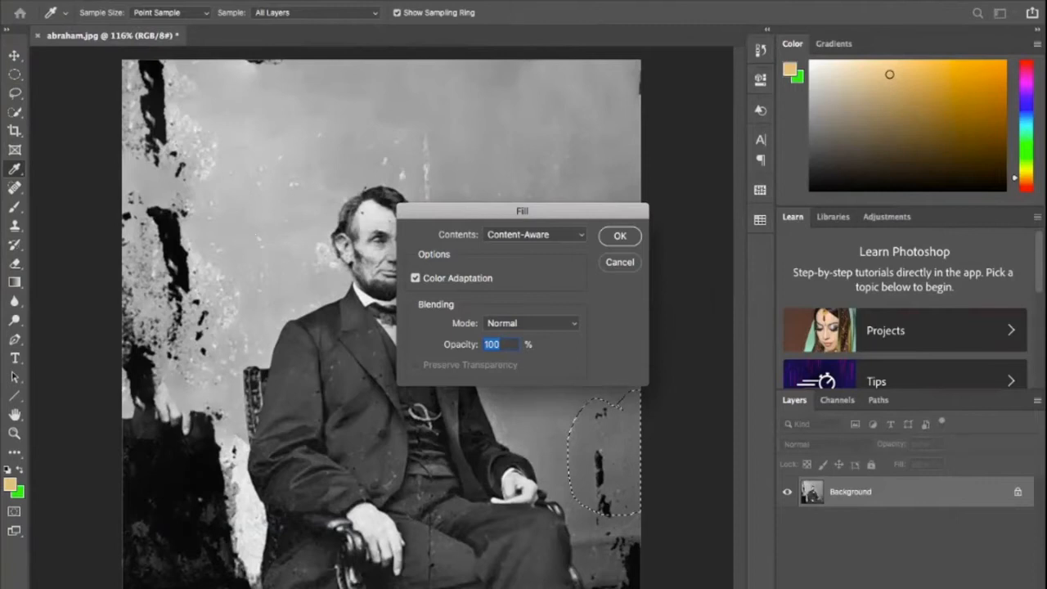
key("Return")
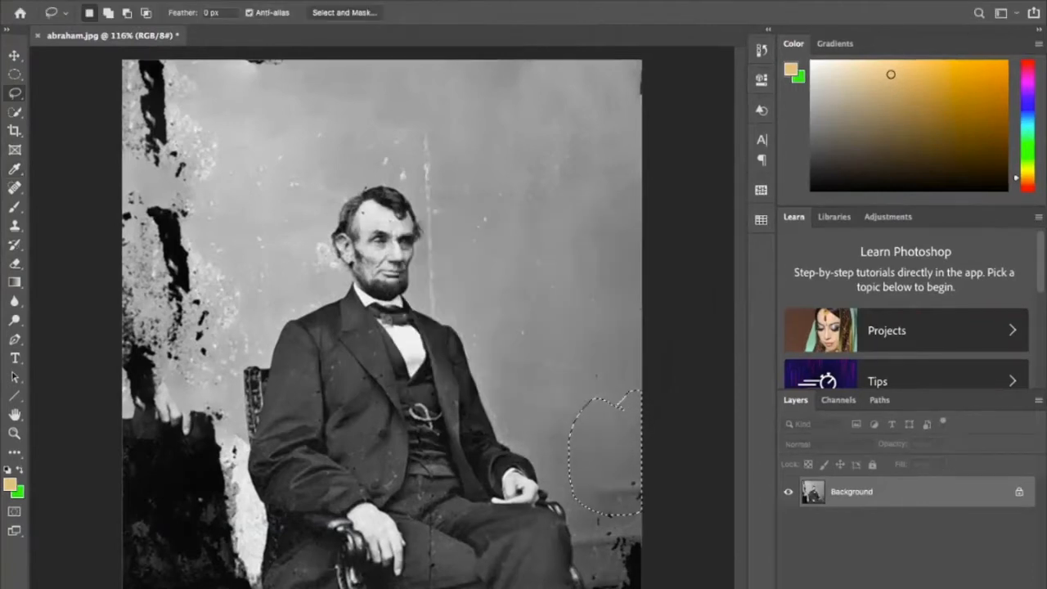
- Lasso the black blotches in the photo's lower-right corner, replace them with a Content-Aware fill and clear the selection
mouse_move(610, 466)
left_mouse_down()
mouse_move(644, 466)
mouse_move(621, 479)
mouse_move(640, 514)
left_mouse_up()
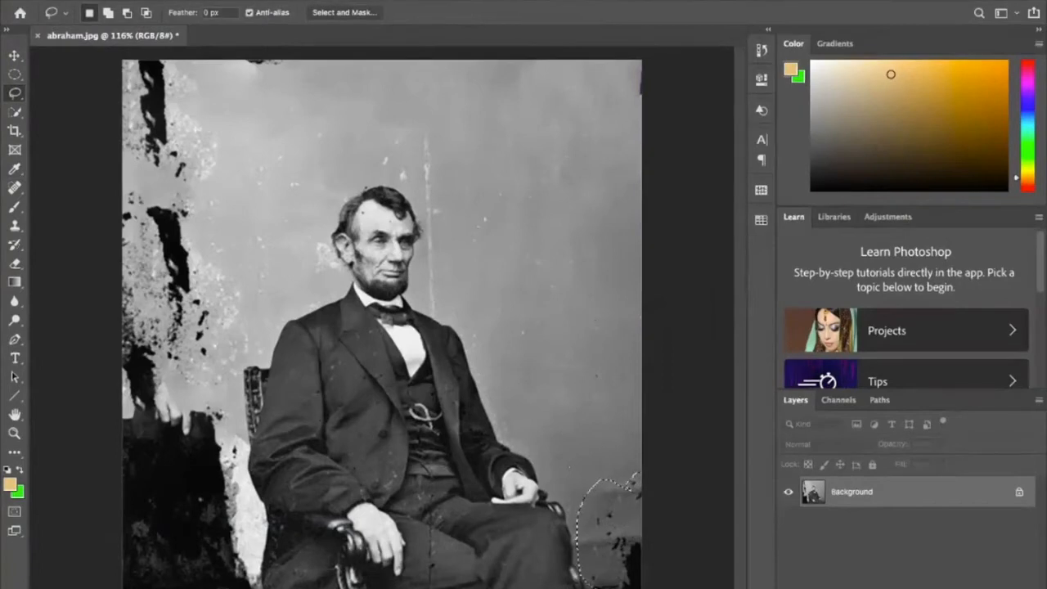
right_click(600, 495)
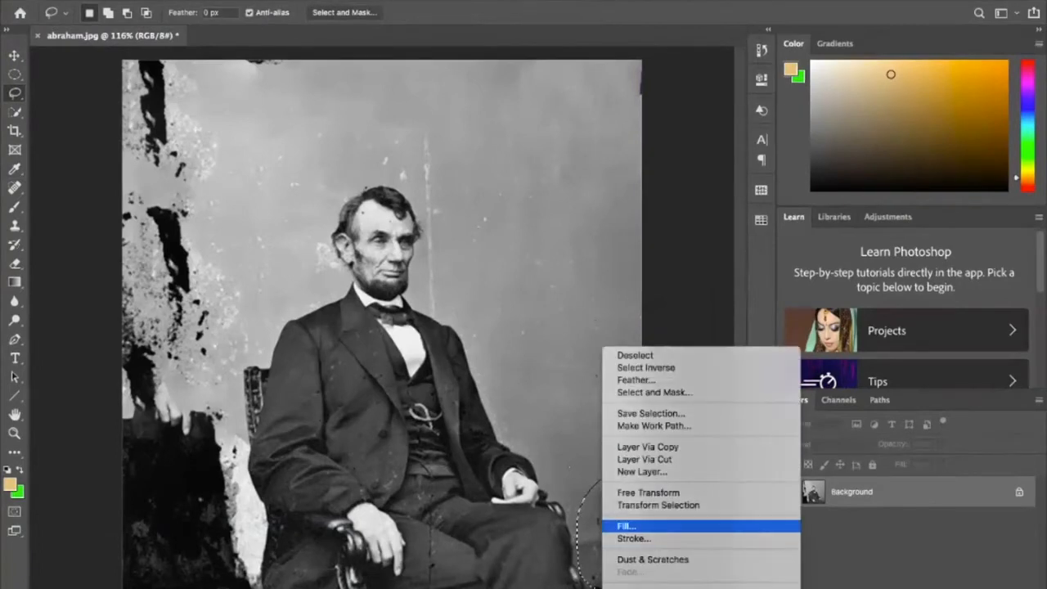
left_click(627, 525)
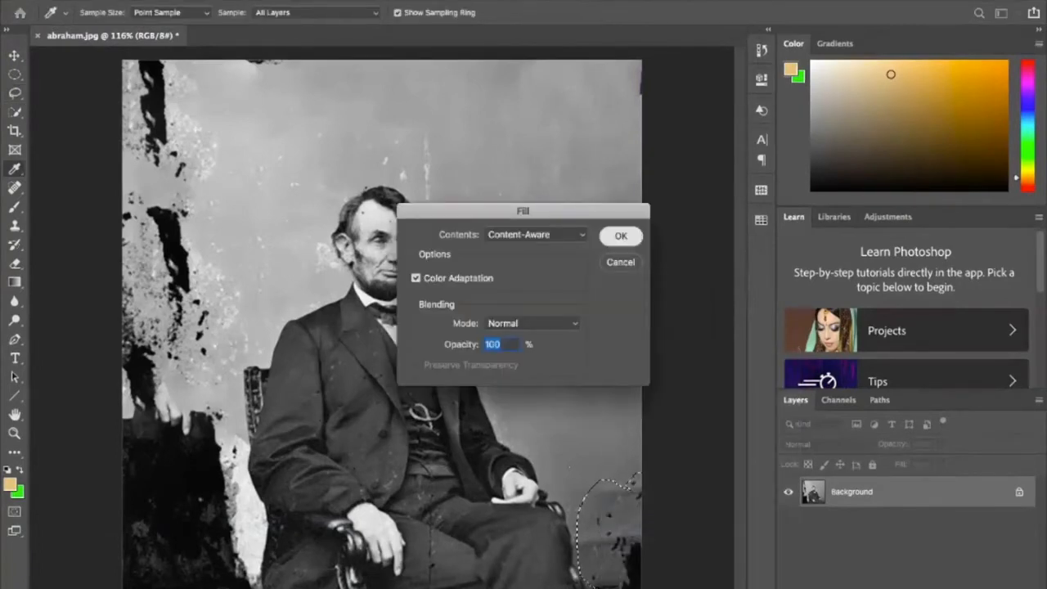
key("Return")
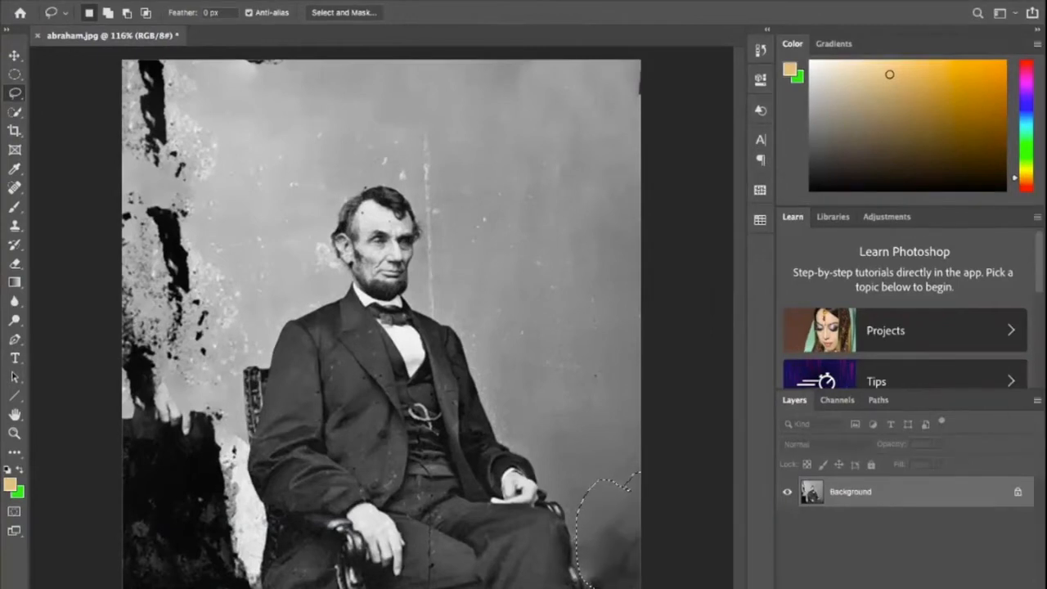
key("ctrl+d")
- Lasso the remaining dark patch in the lower-right corner down to the photo's bottom edge, refill it with Content-Aware and clear the selection
scroll(377, 335, "up", 4)
scroll(376, 336, "down", 8)
scroll(376, 336, "right", 5)
scroll(376, 336, "up", 4)
scroll(291, 291, "up", 3)
scroll(291, 290, "left", 4)
mouse_move(554, 448)
left_mouse_down()
mouse_move(518, 449)
mouse_move(474, 501)
mouse_move(544, 530)
mouse_move(553, 446)
left_mouse_up()
right_click(514, 491)
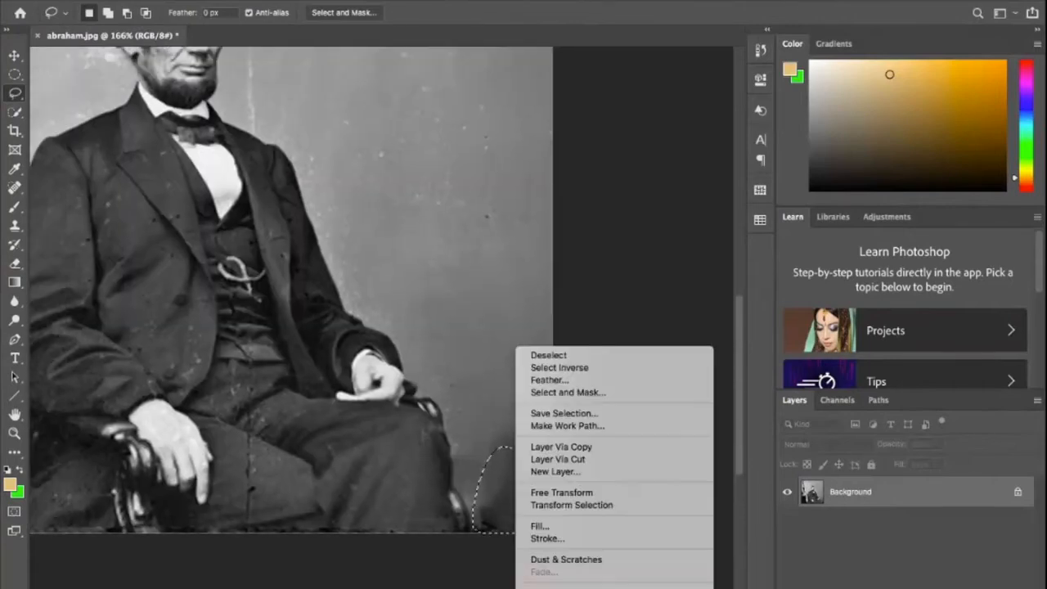
left_click(540, 524)
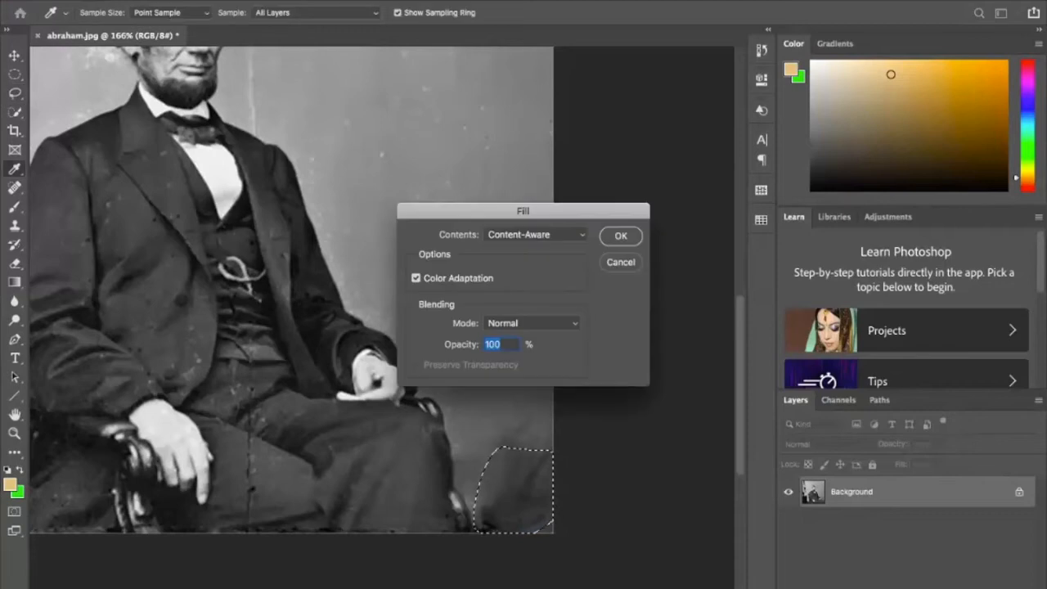
key("Return")
key("ctrl+d")
- Show the tools grouped with the Spot Healing Brush and with the Clone Stamp, activating each of these two tools in turn
scroll(375, 313, "down", 3)
scroll(376, 315, "up", 3)
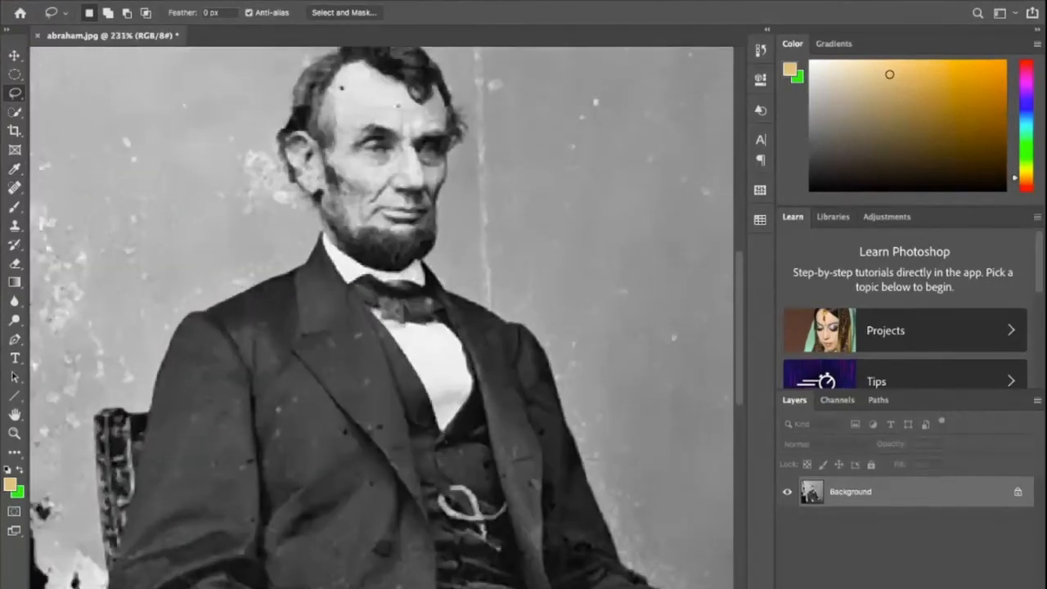
scroll(376, 315, "down", 2)
scroll(353, 318, "down", 4)
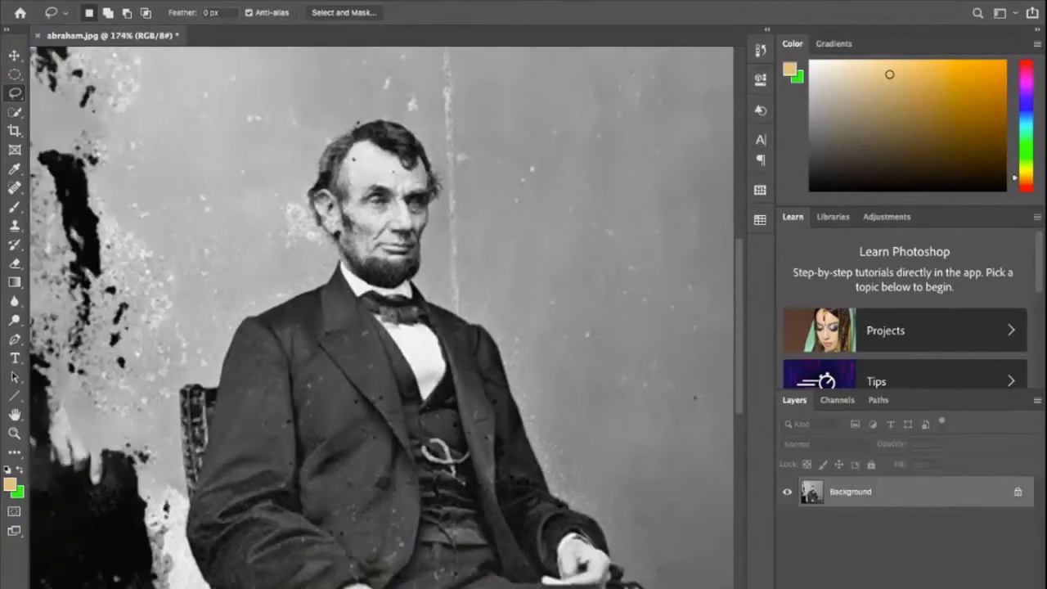
scroll(361, 319, "down", 1)
scroll(362, 319, "down", 3)
scroll(362, 319, "right", 2)
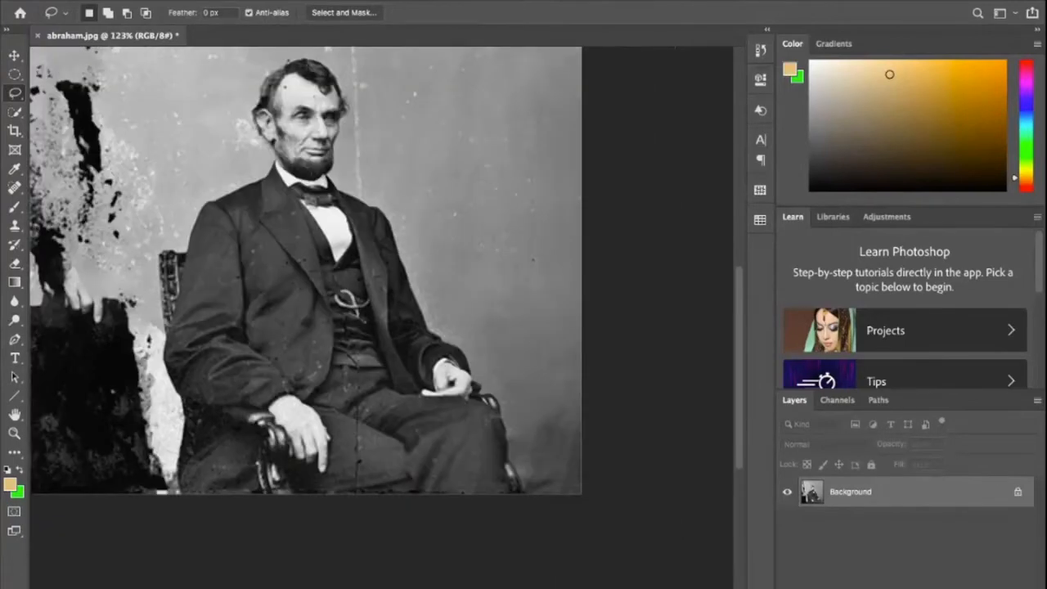
left_click(14, 188)
right_click(14, 189)
left_click(98, 186)
right_click(14, 189)
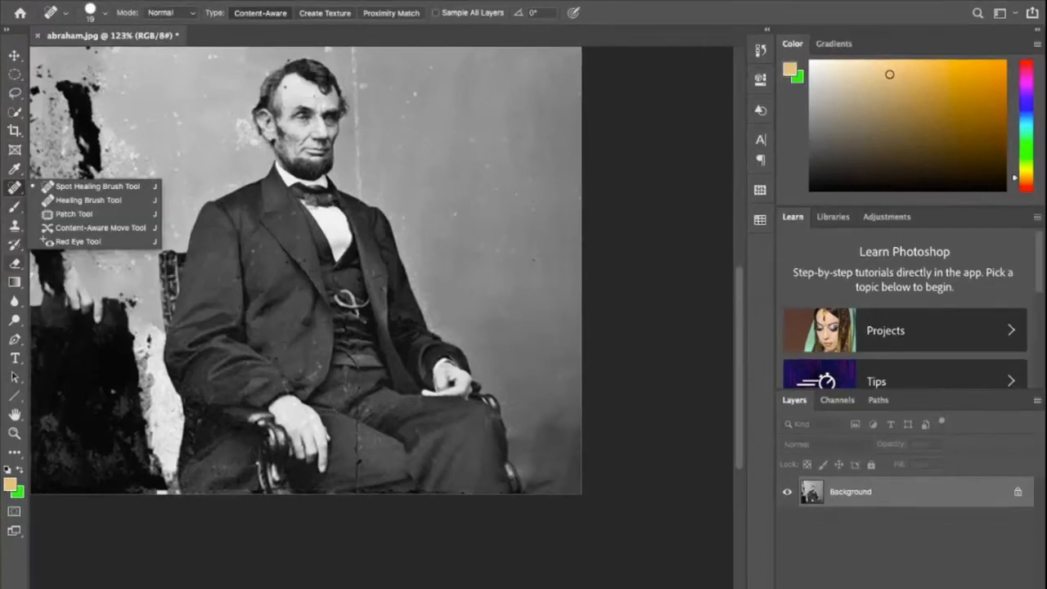
left_click(14, 225)
right_click(14, 226)
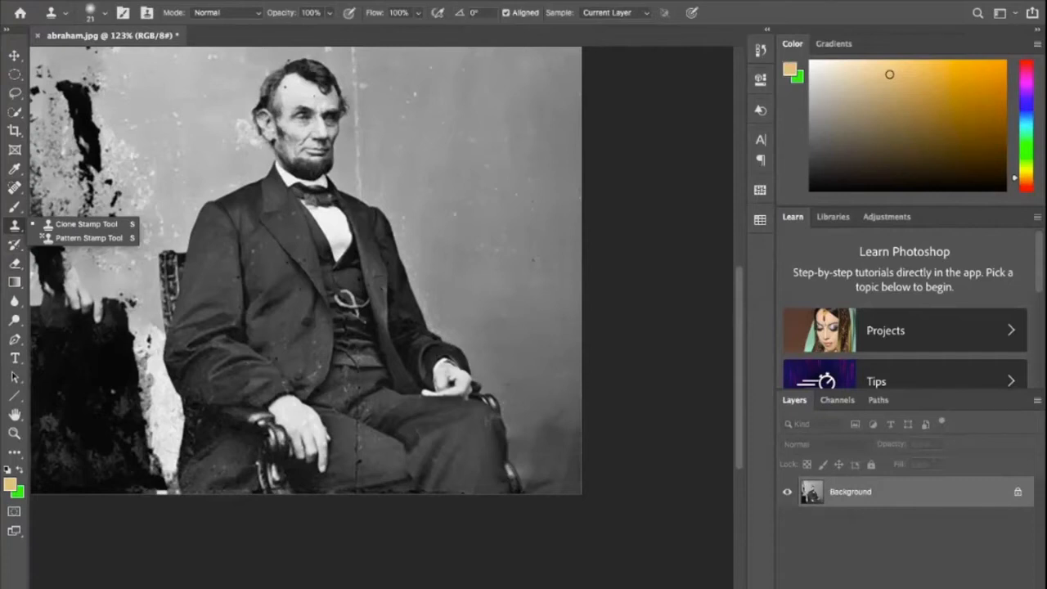
- Choose the Clone Stamp tool and set its brush size to 28 px for work on the backdrop
left_click(15, 226)
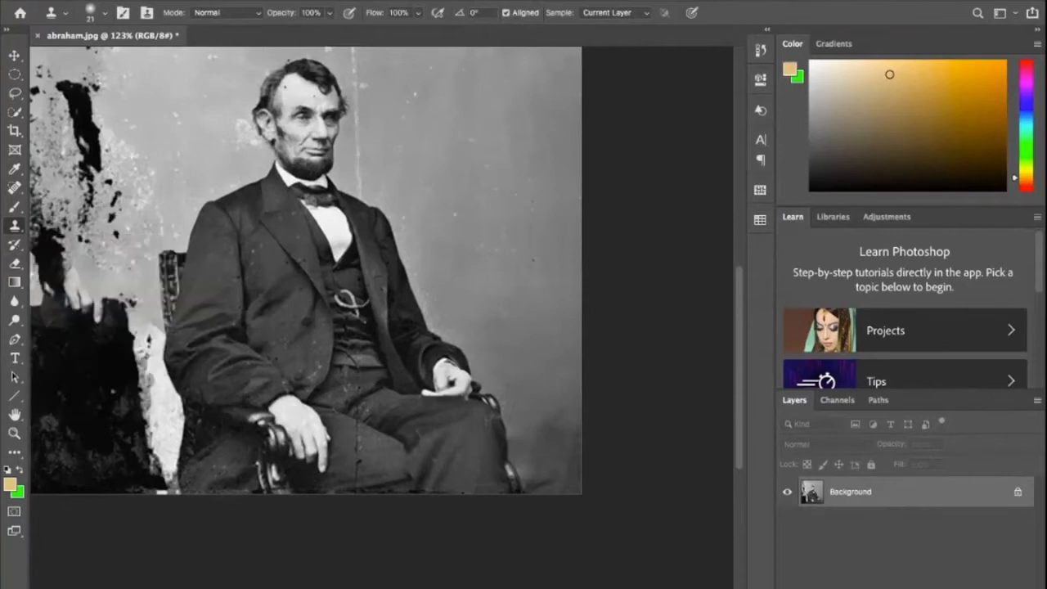
right_click(15, 226)
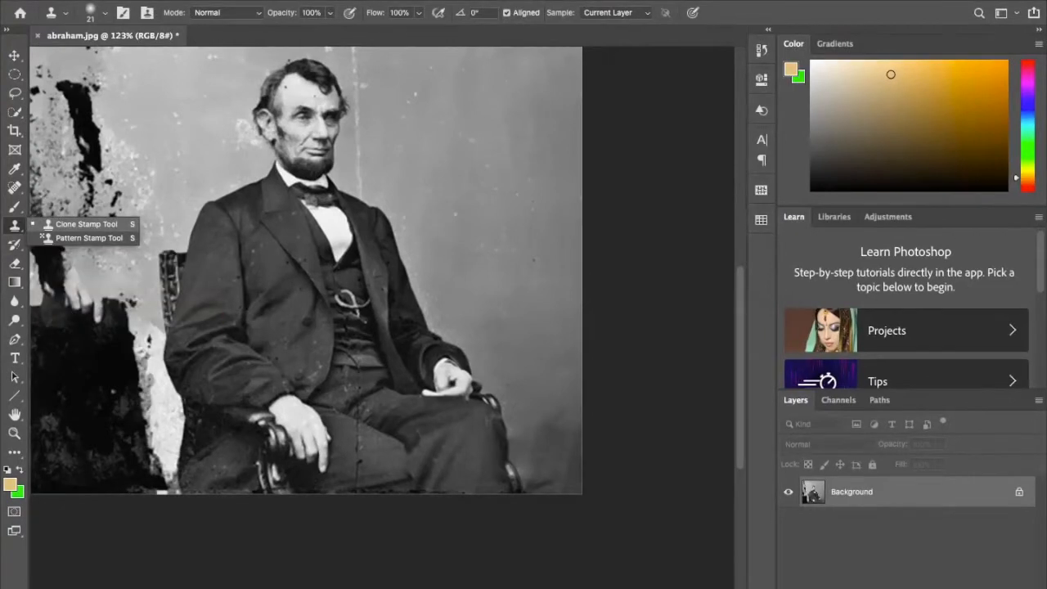
left_click(86, 224)
key("super+plus")
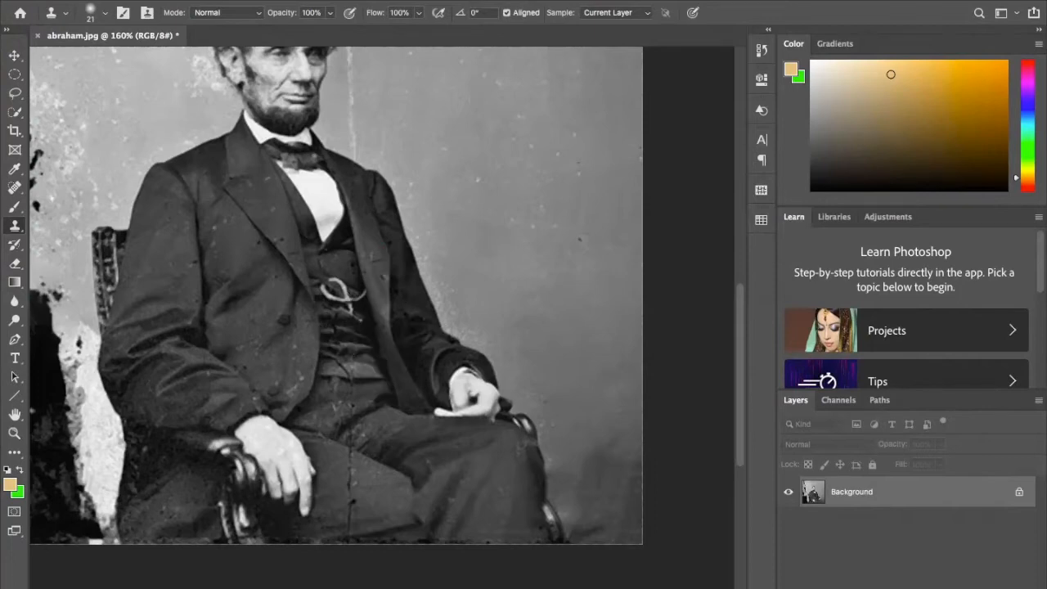
mouse_move(383, 295)
left_mouse_down()
mouse_move(371, 197)
mouse_move(252, 309)
mouse_move(438, 289)
mouse_move(283, 328)
left_mouse_up()
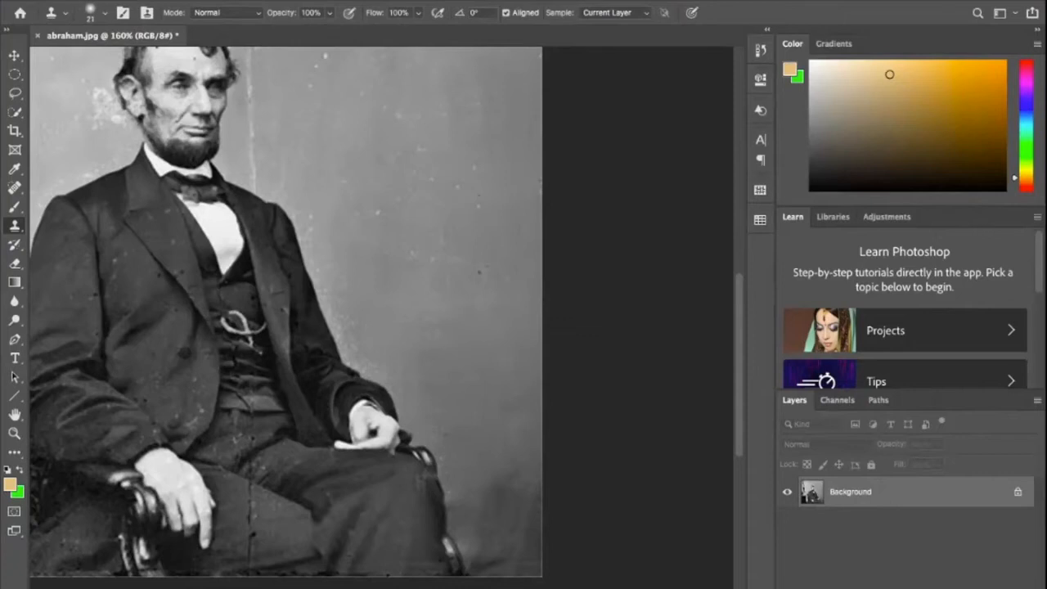
left_click(105, 13)
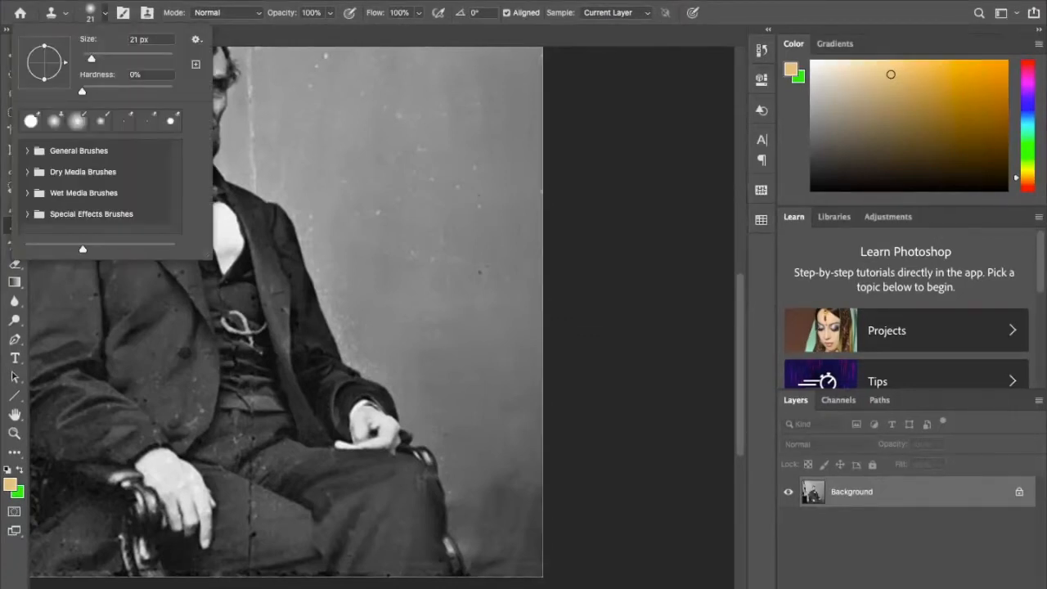
mouse_move(91, 58)
left_mouse_down()
mouse_move(144, 58)
mouse_move(95, 59)
left_mouse_up()
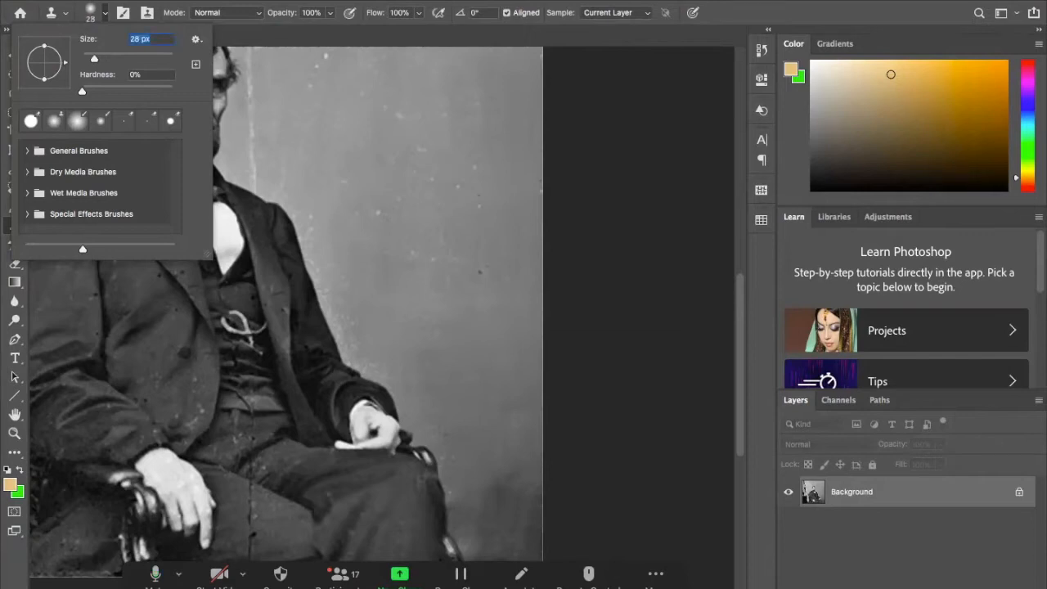
- Switch to the Zoom meeting's participant list, admit everyone waiting and close the list
left_click(340, 574)
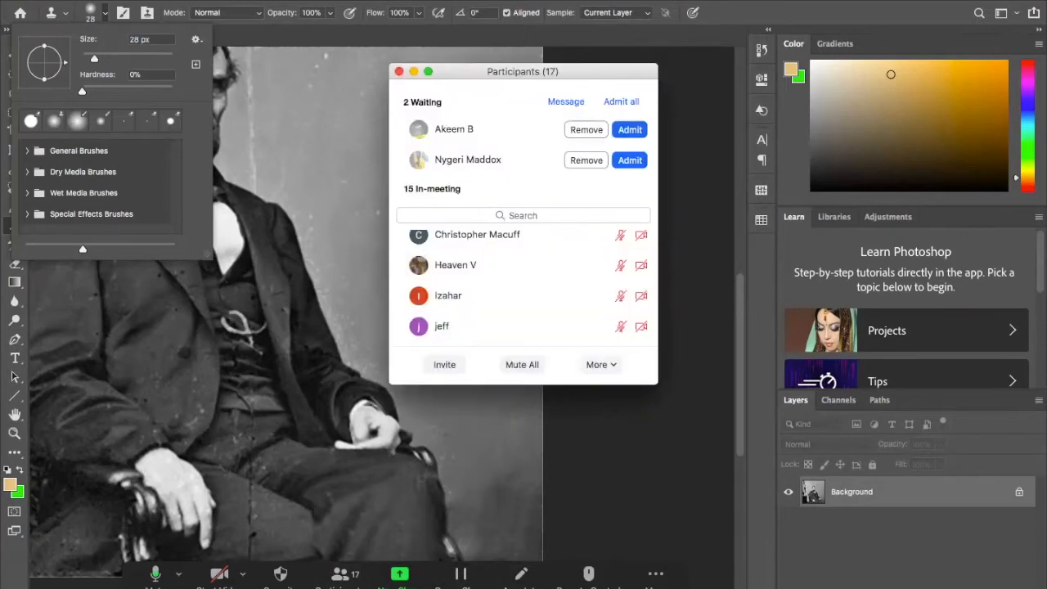
left_click(621, 101)
left_click(399, 71)
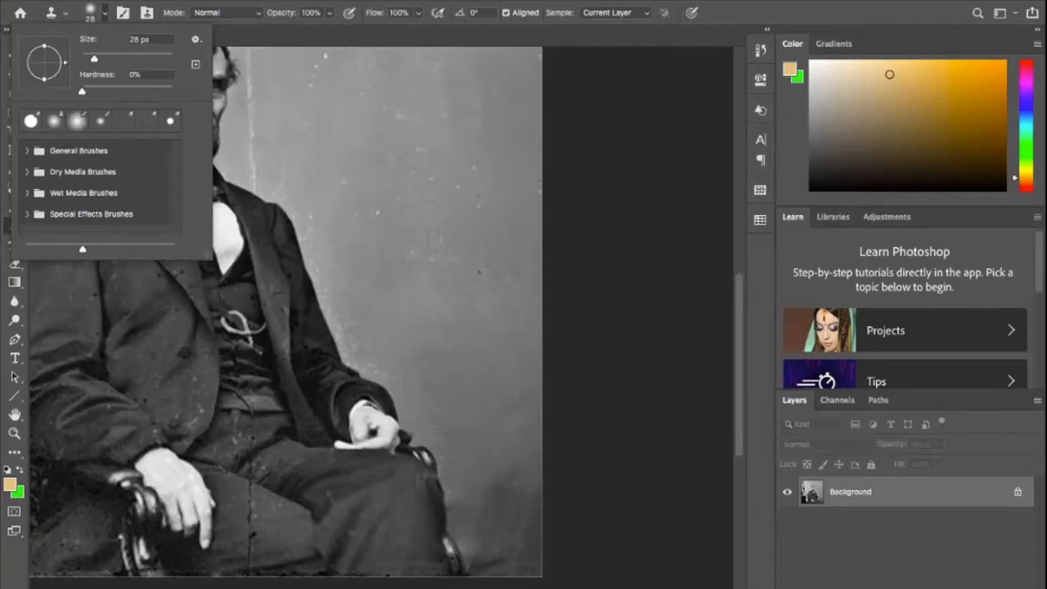
- Close the brush settings, enlarge the Clone Stamp brush in increments to 300 px and shrink it again
key("Return")
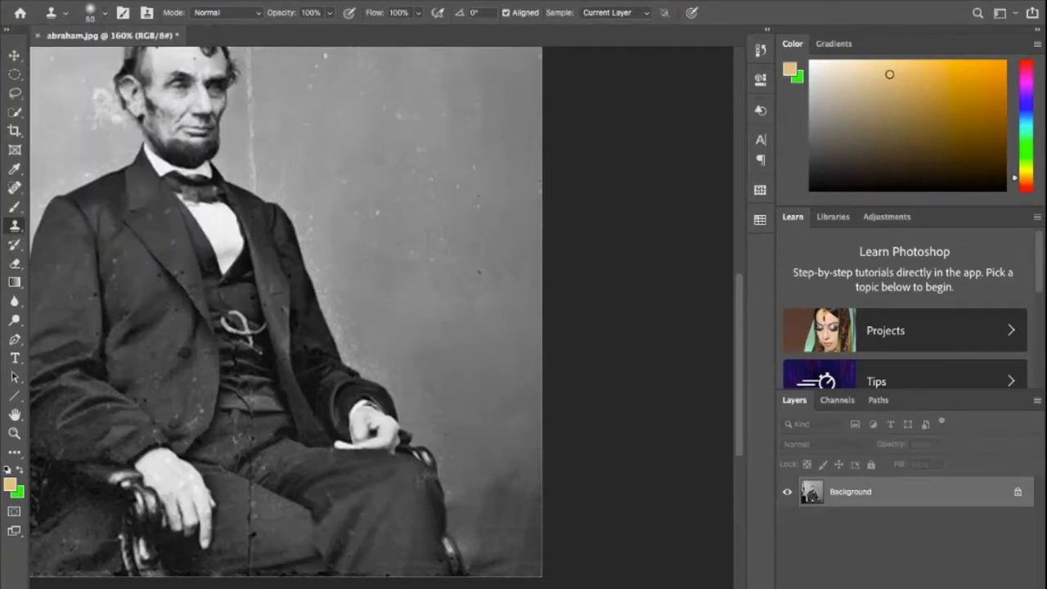
key("bracketright")
key("bracketright")
key("bracketright")
key("bracketright")
key("bracketright")
key("bracketright")
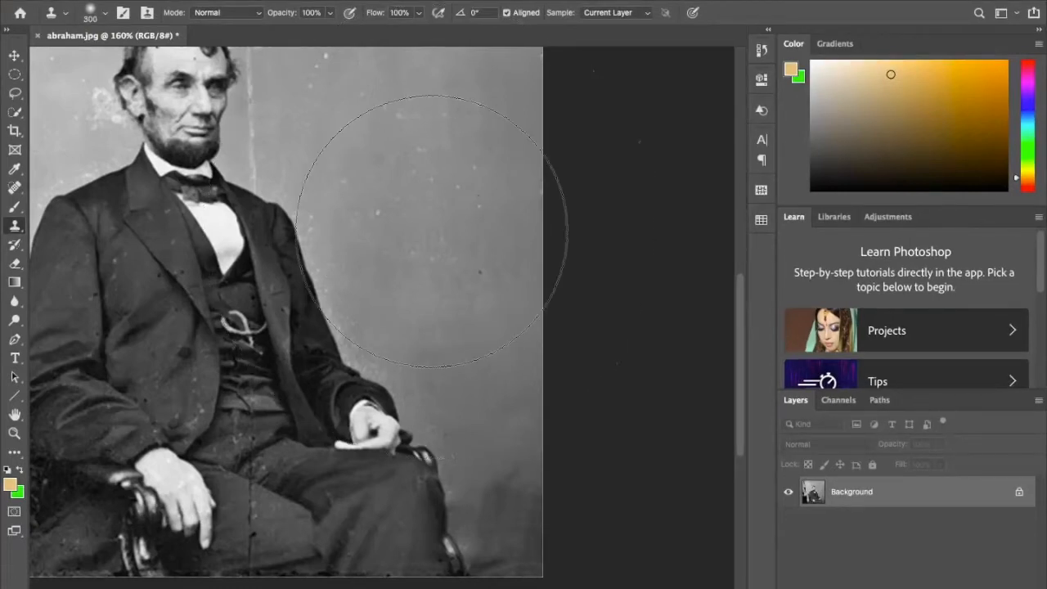
key("bracketleft")
key("bracketleft")
key("bracketleft")
key("bracketleft")
key("bracketleft")
key("bracketleft")
key("bracketleft")
key("bracketleft")
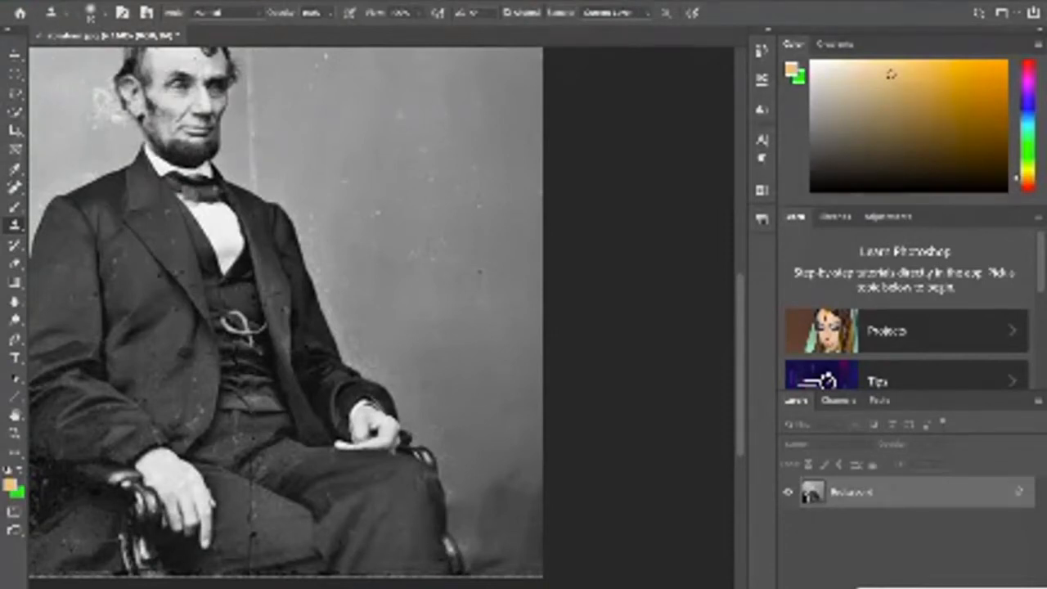
- Clone clean backdrop over the dark smudges in the photo's lower-right corner, resampling from the wall above
left_click(511, 492)
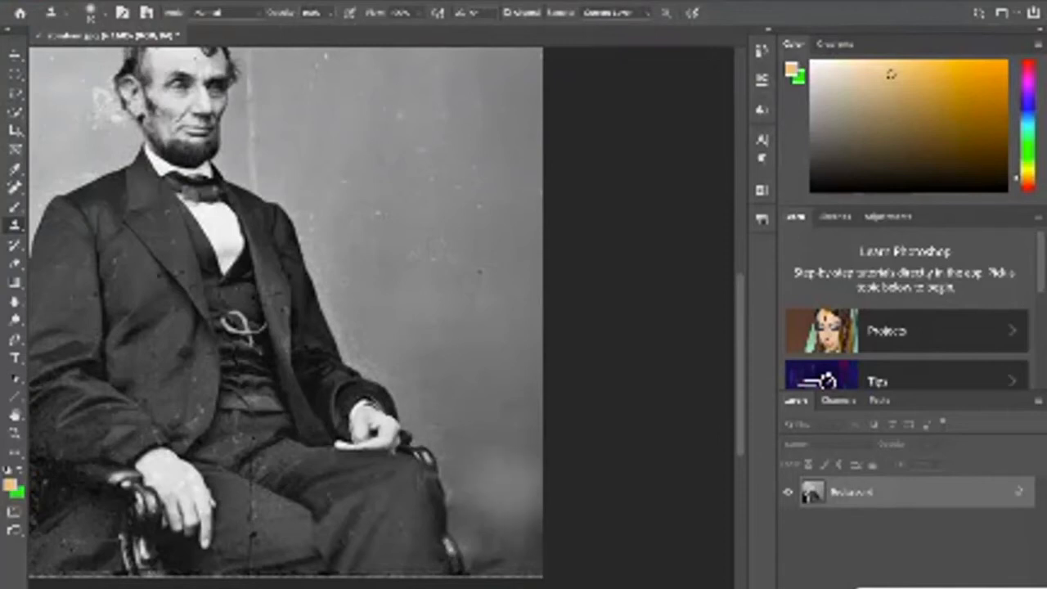
left_click(536, 489)
left_click(493, 341, "alt")
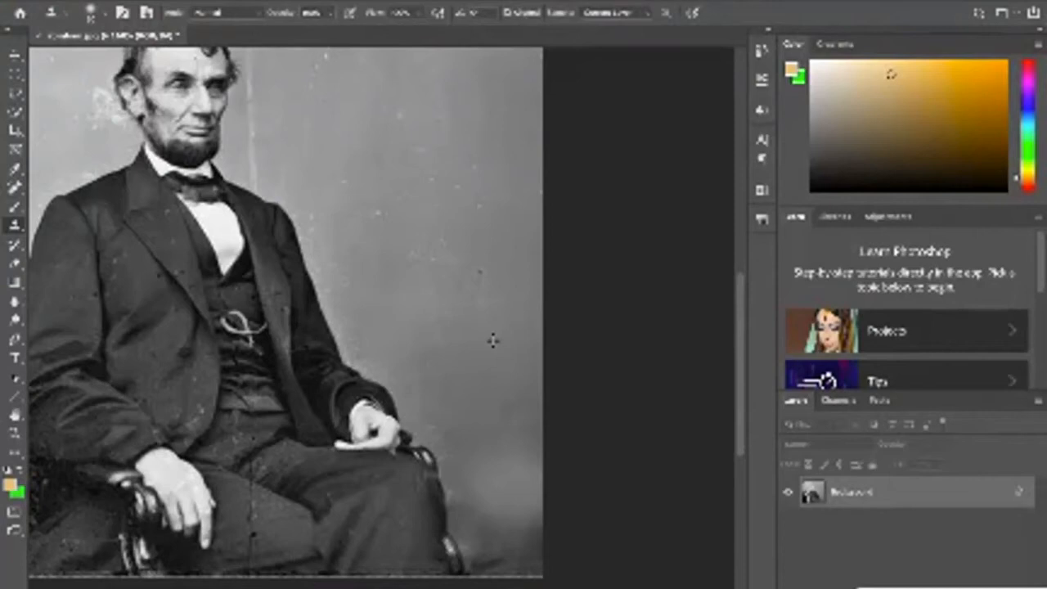
left_click(531, 527)
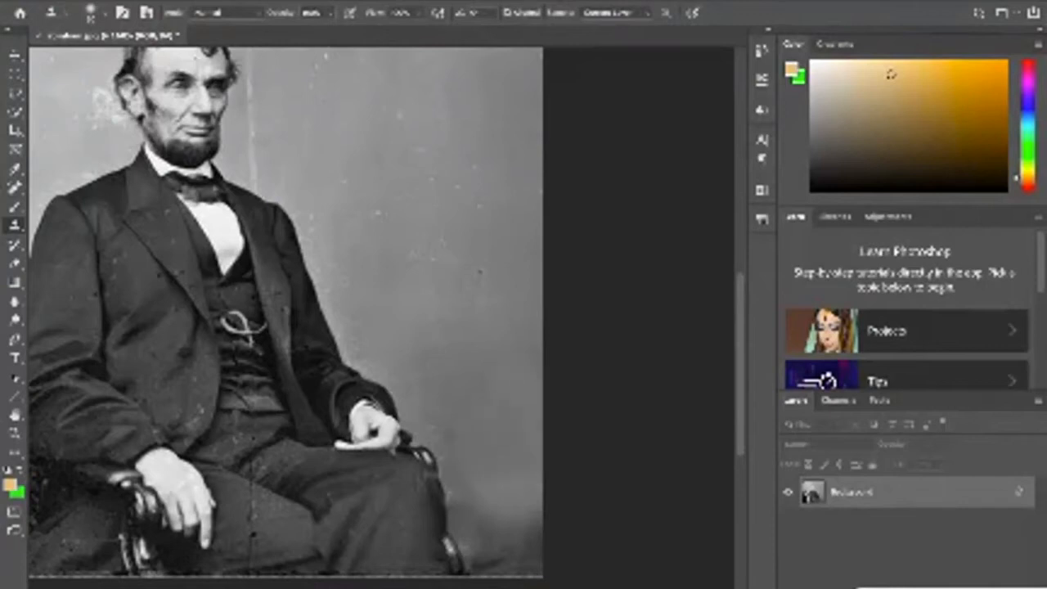
mouse_move(528, 532)
left_mouse_down()
mouse_move(509, 547)
mouse_move(524, 561)
left_mouse_up()
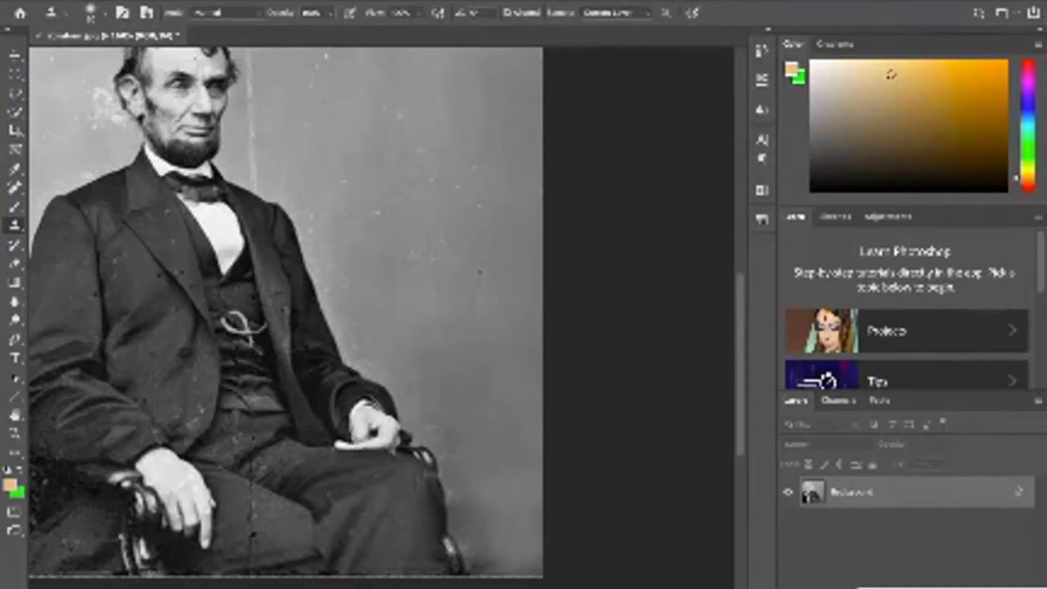
left_click(511, 555)
left_click(550, 535)
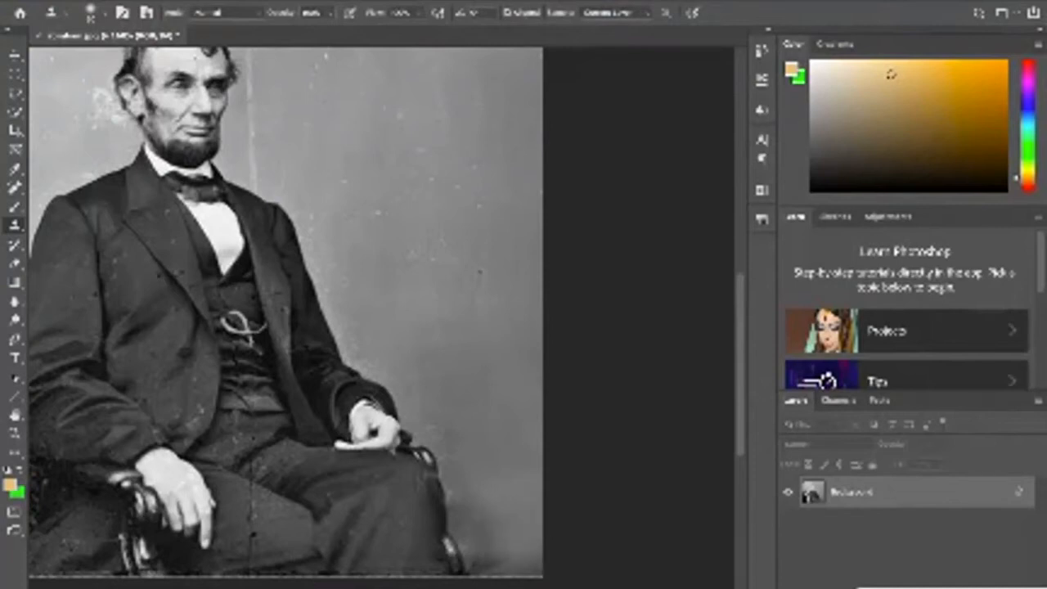
left_click(521, 576)
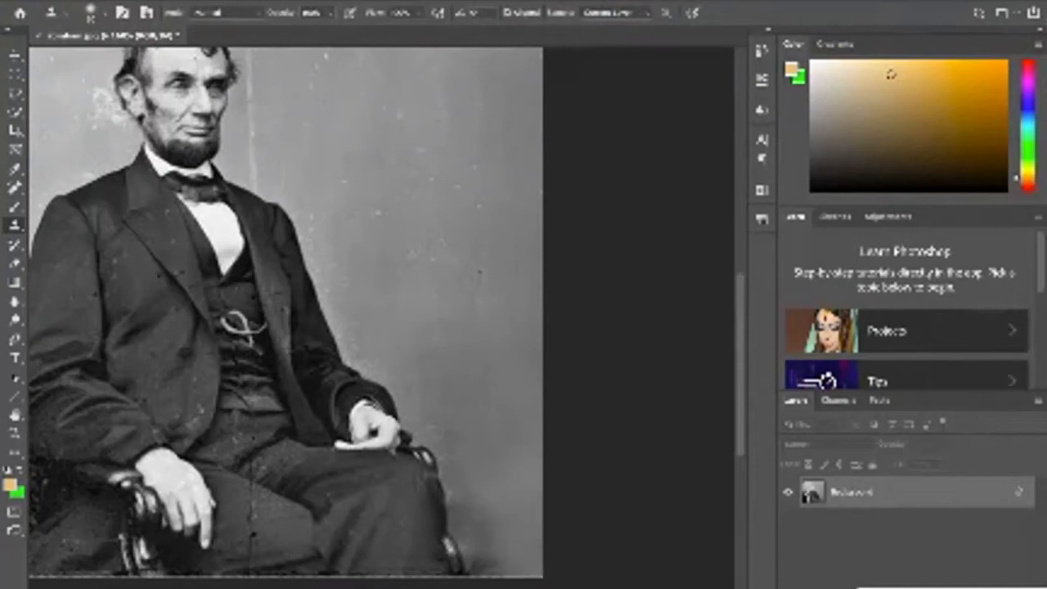
- Sample clean backdrop beside the man's hand and clone it over the dark patch next to the chair leg
scroll(311, 310, "down", 5)
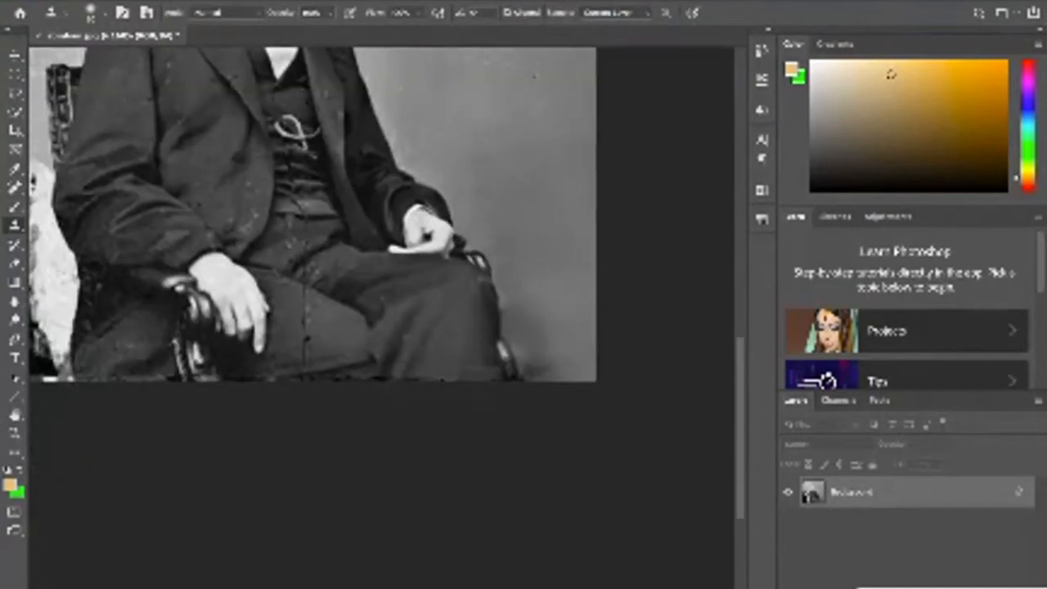
scroll(377, 323, "up", 2)
scroll(377, 323, "right", 3)
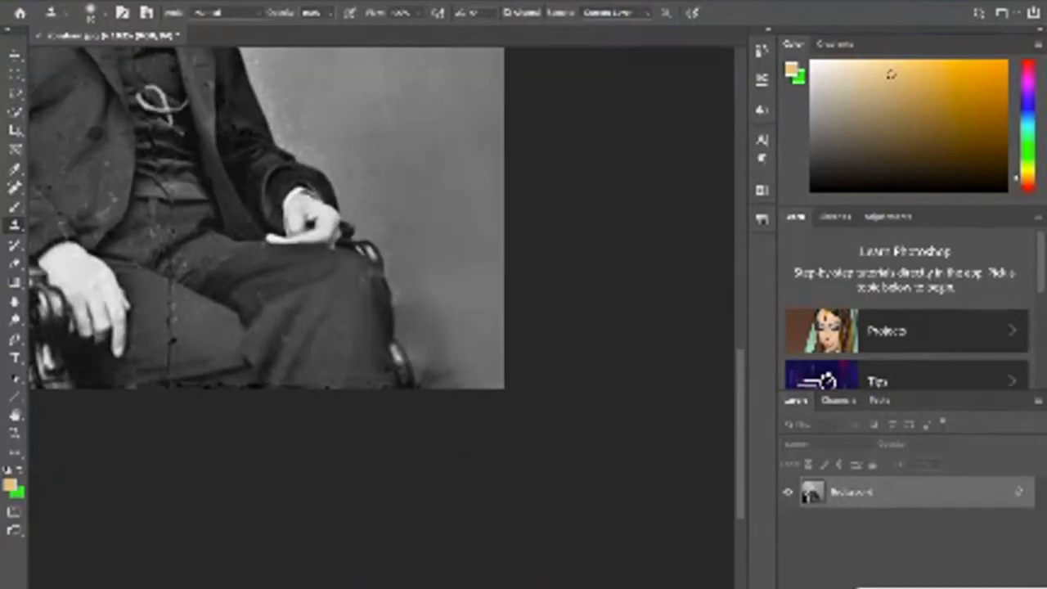
scroll(324, 287, "up", 1)
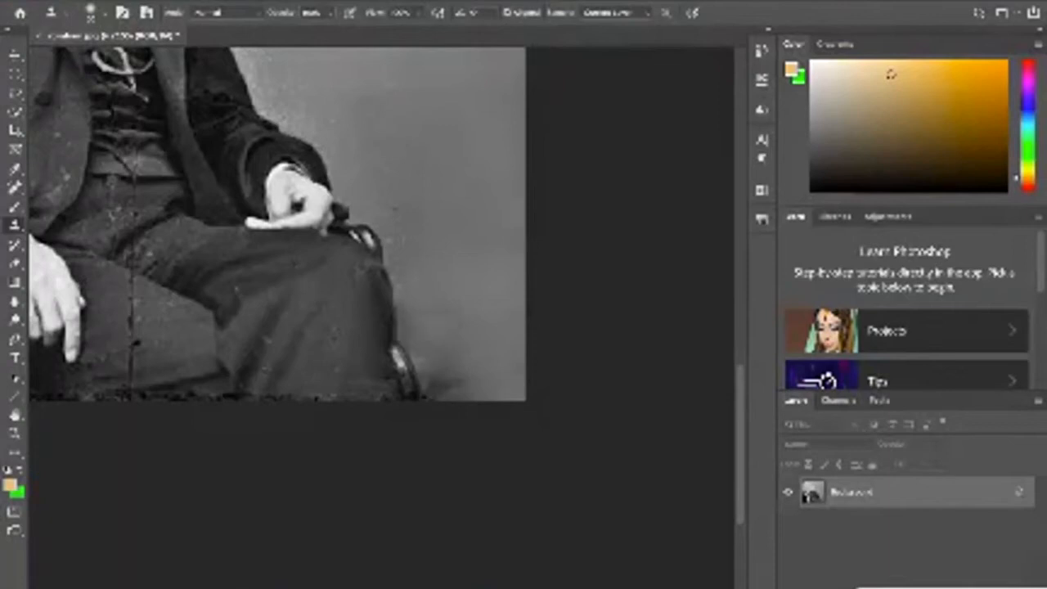
left_click(422, 168)
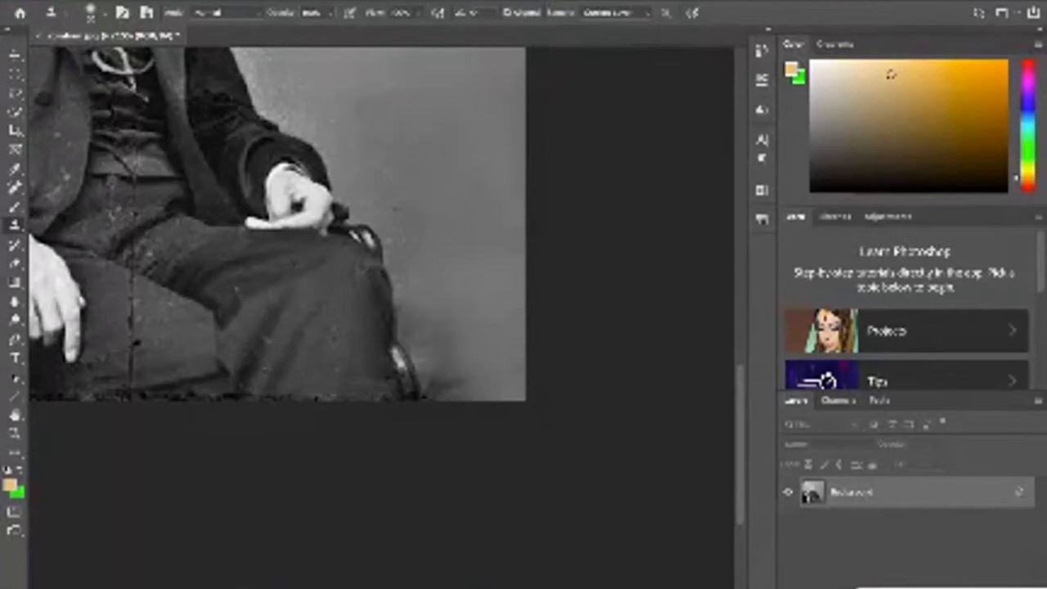
left_click(445, 357)
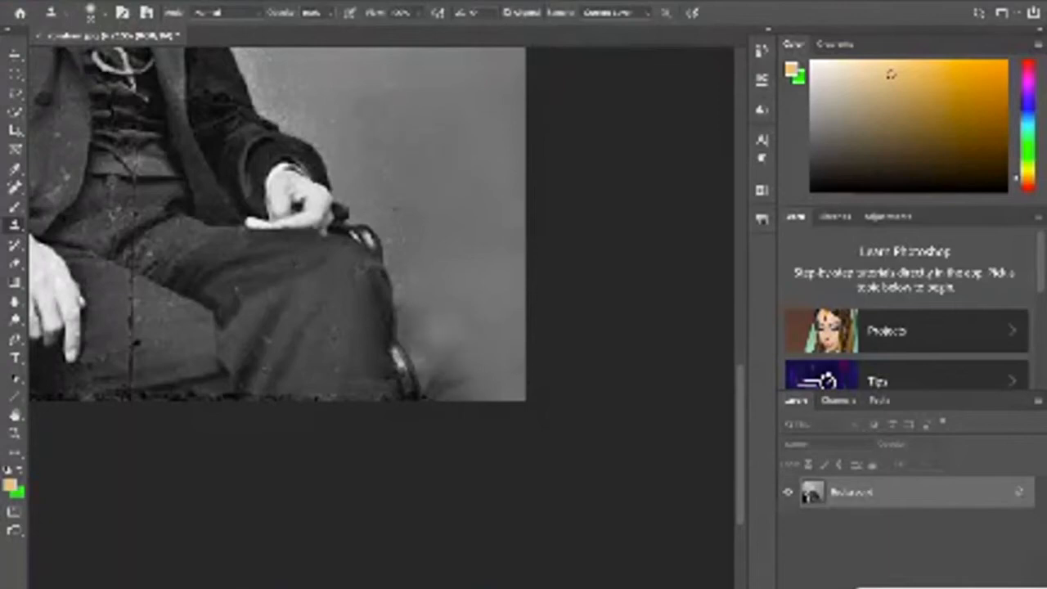
left_click(448, 378)
left_click(447, 393)
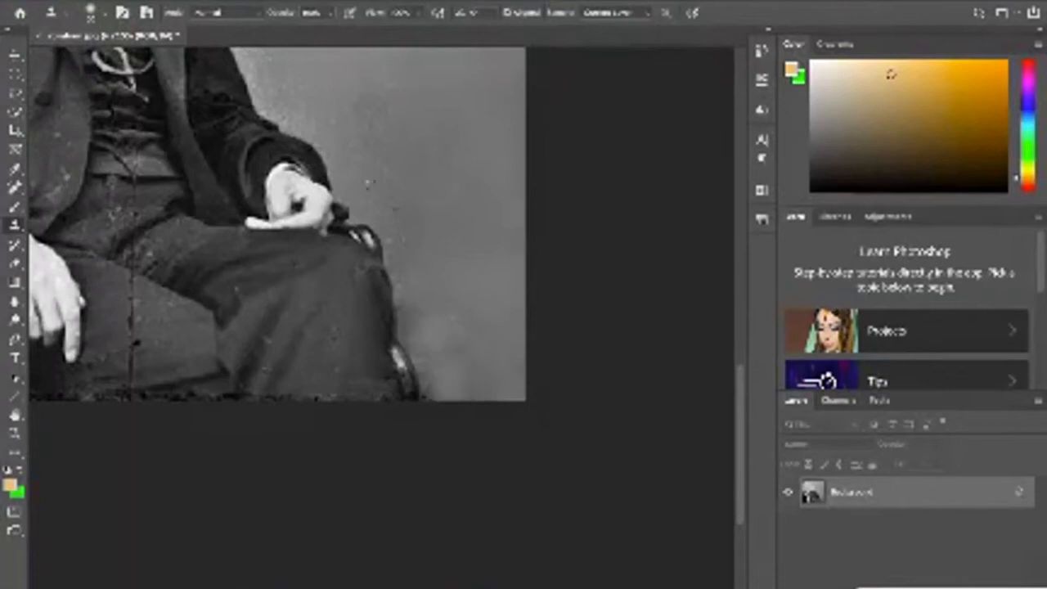
- Try to clone clean backdrop over the black streak in the photo's upper-left corner and undo the strokes
key("ctrl+minus")
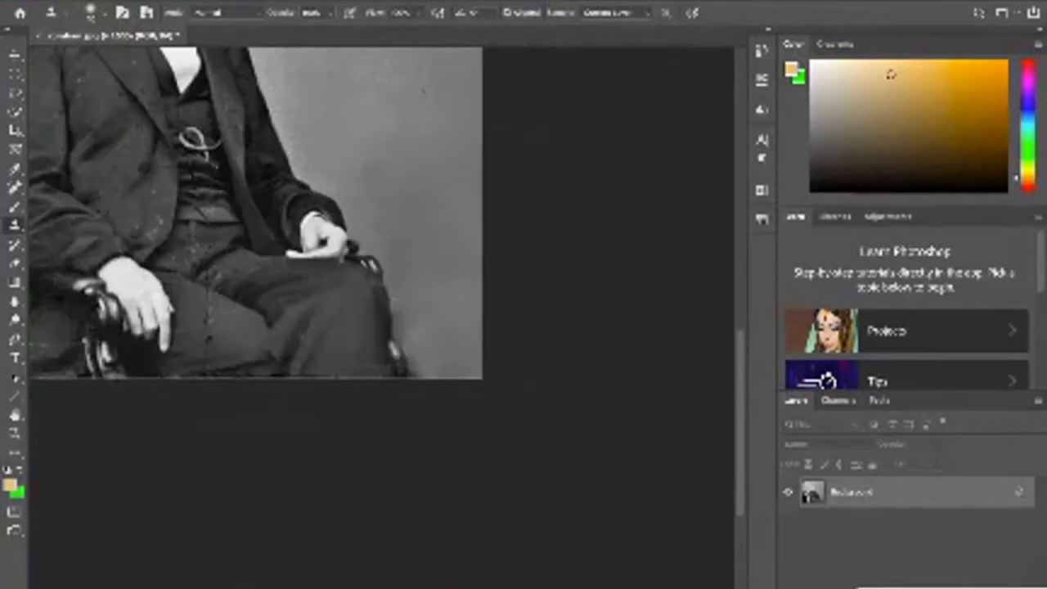
key("ctrl+minus")
key("ctrl+minus")
key("ctrl+minus")
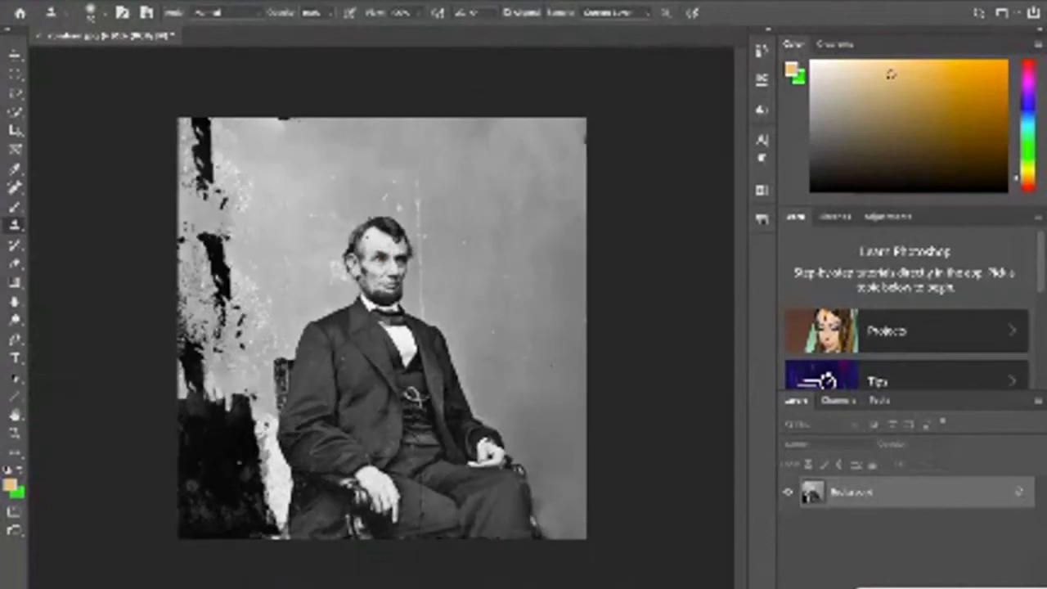
scroll(382, 328, "up", 2)
scroll(382, 328, "down", 1)
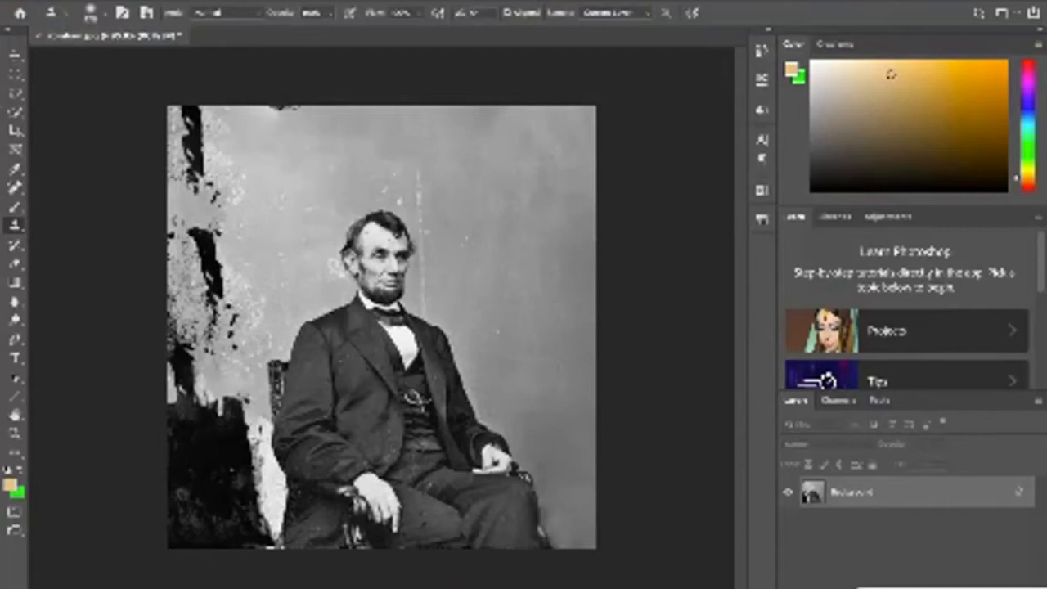
left_click(202, 146)
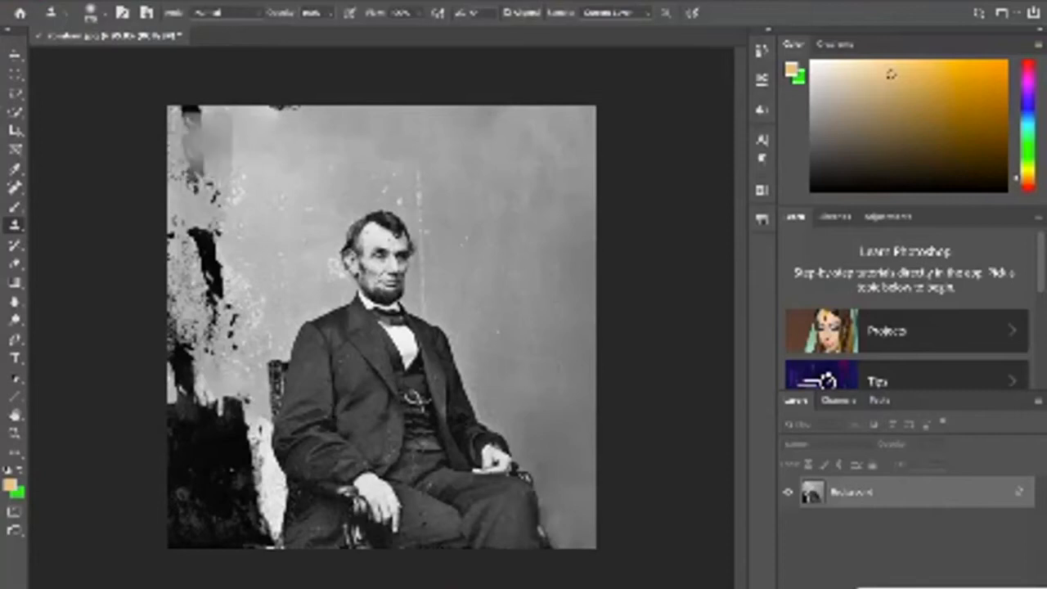
left_click(199, 130)
left_click(194, 131)
key("ctrl+z")
key("ctrl+z")
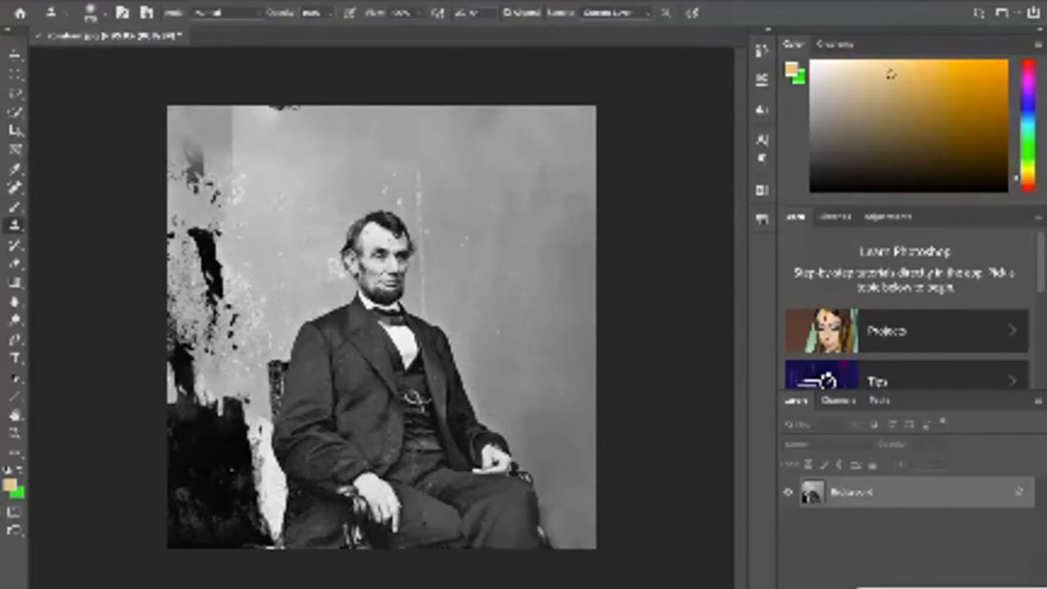
key("ctrl+z")
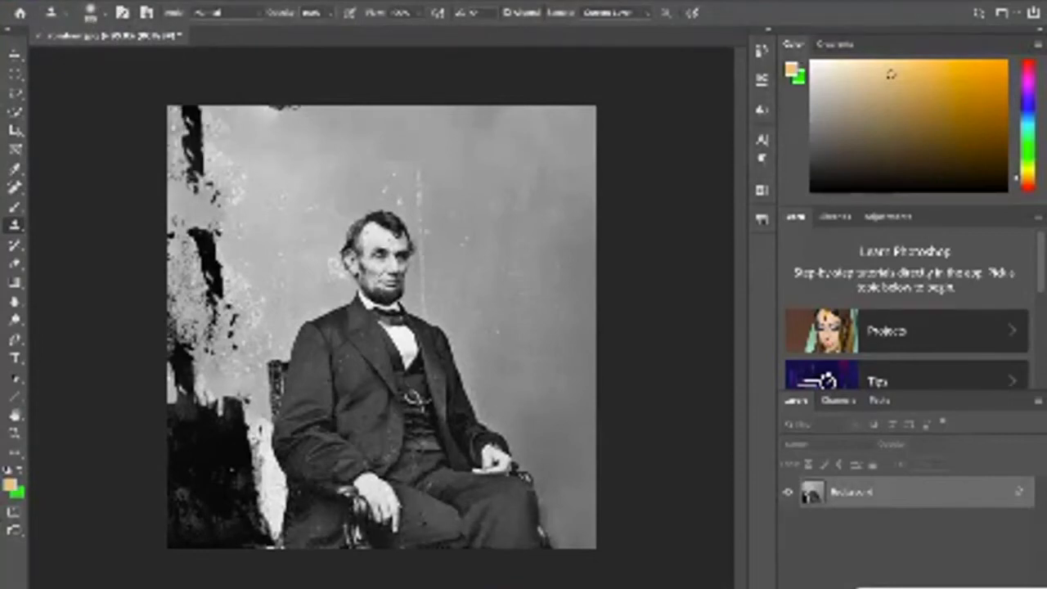
- Clone clean backdrop over the upper-left black streak, the dark marks on the top edge and the specks below the streak
left_click_drag(193, 113, 196, 151)
left_click(273, 148, "alt")
left_click(281, 108)
left_click(350, 136, "alt")
left_click(258, 108)
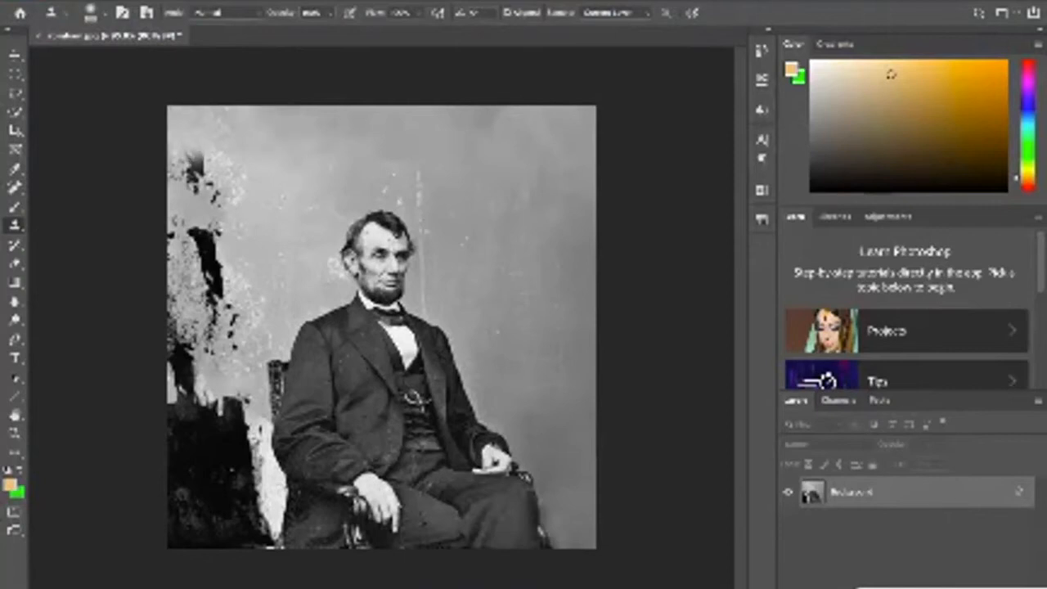
left_click_drag(188, 167, 202, 202)
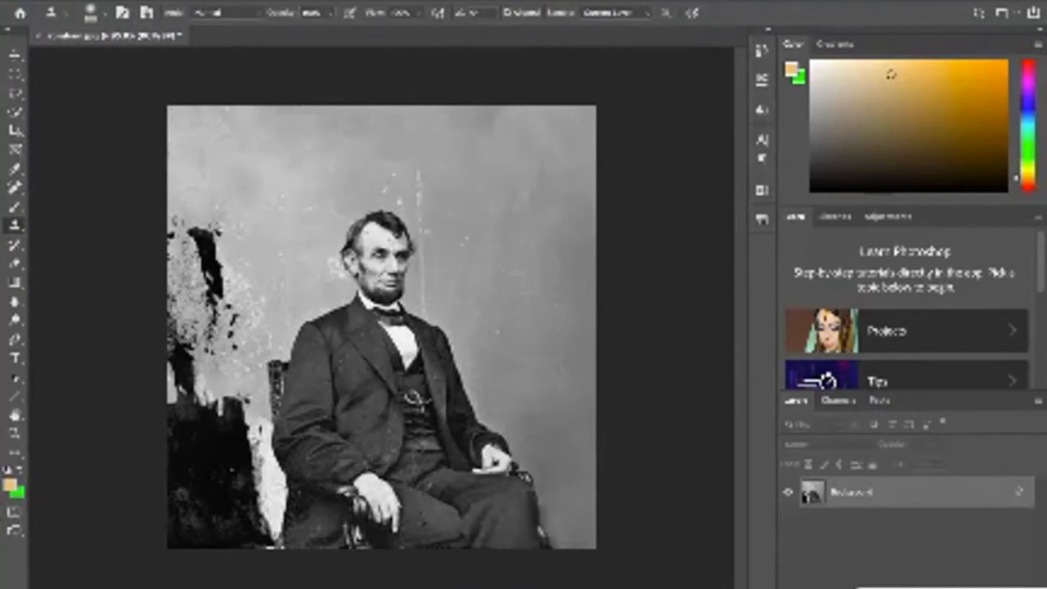
- Try cloning backdrop onto the man's jacket, then the seated figure onto the damaged left side, undoing each stroke
left_click_drag(356, 343, 405, 409)
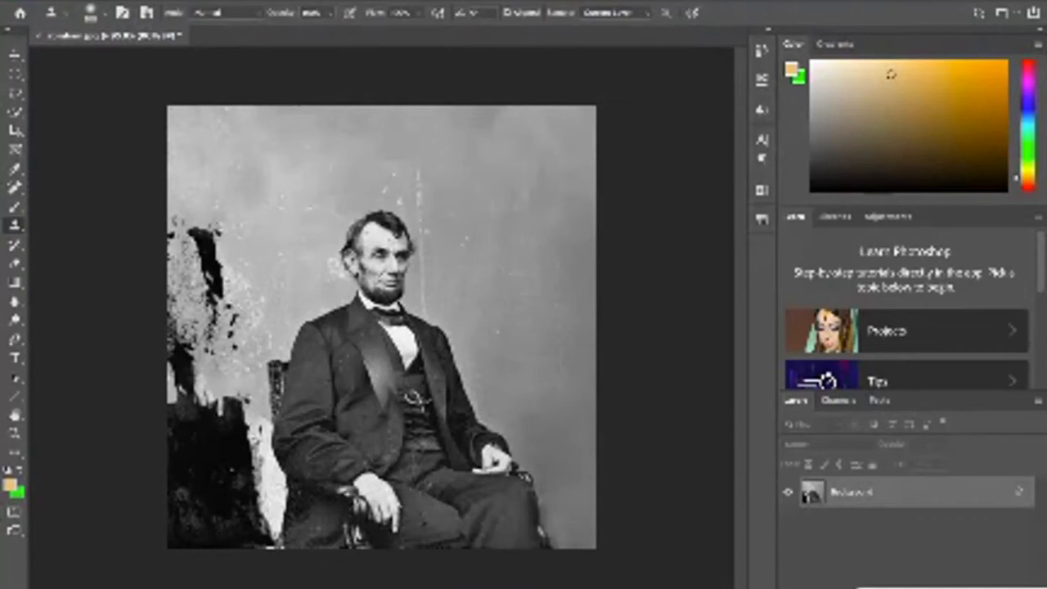
key("ctrl+z")
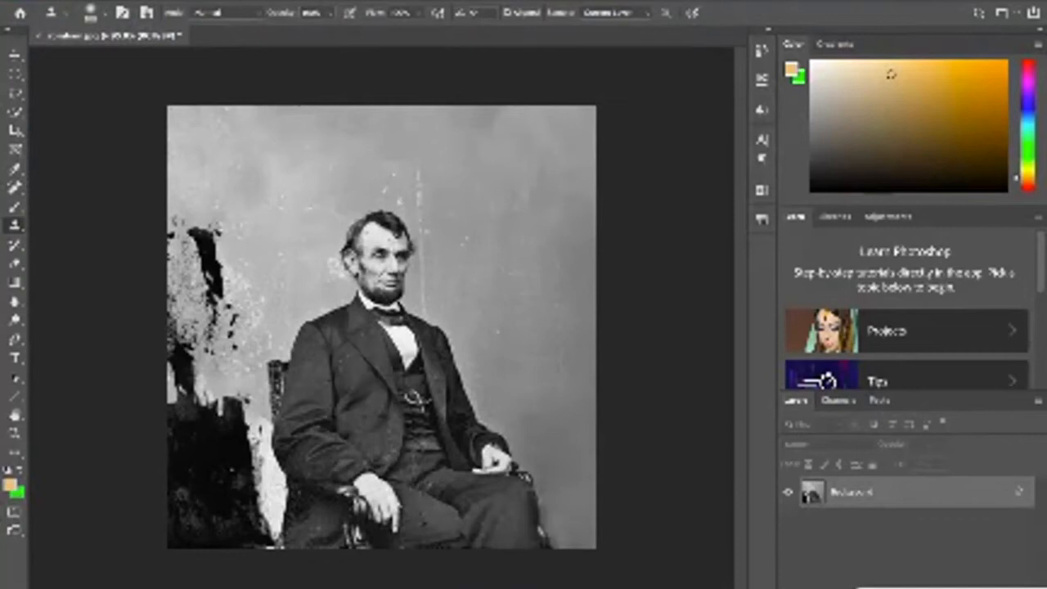
mouse_move(249, 282)
left_mouse_down()
mouse_move(164, 282)
mouse_move(162, 365)
mouse_move(401, 374)
mouse_move(397, 437)
mouse_move(167, 495)
mouse_move(261, 524)
left_mouse_up()
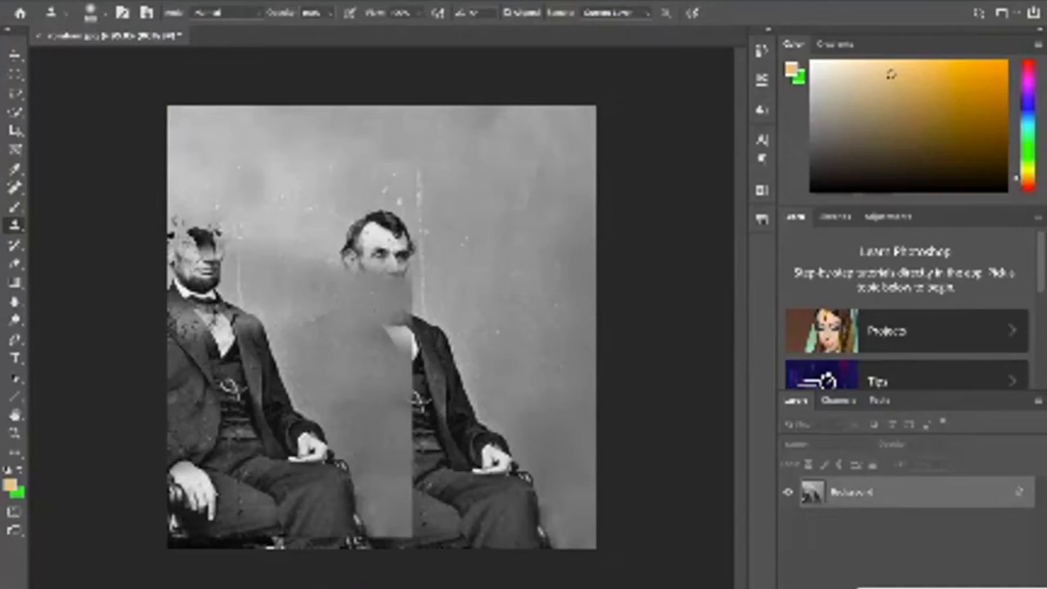
key("ctrl+z")
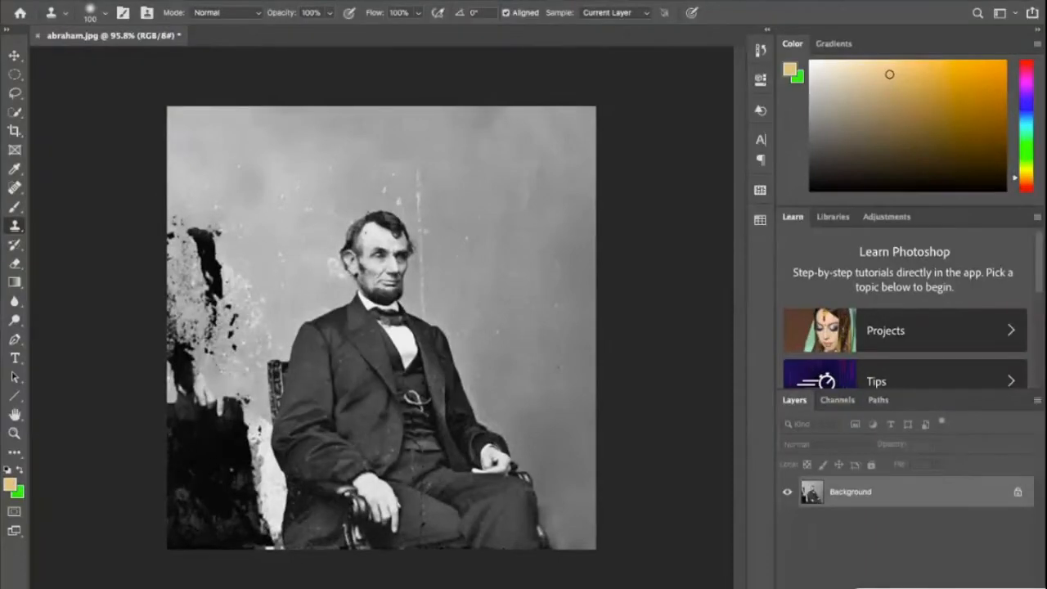
- Clone clean backdrop over the black streak and dark blotches on the photo's left side, above the large black area
left_click(206, 257)
left_click(206, 259)
left_click(206, 260)
left_click(172, 237)
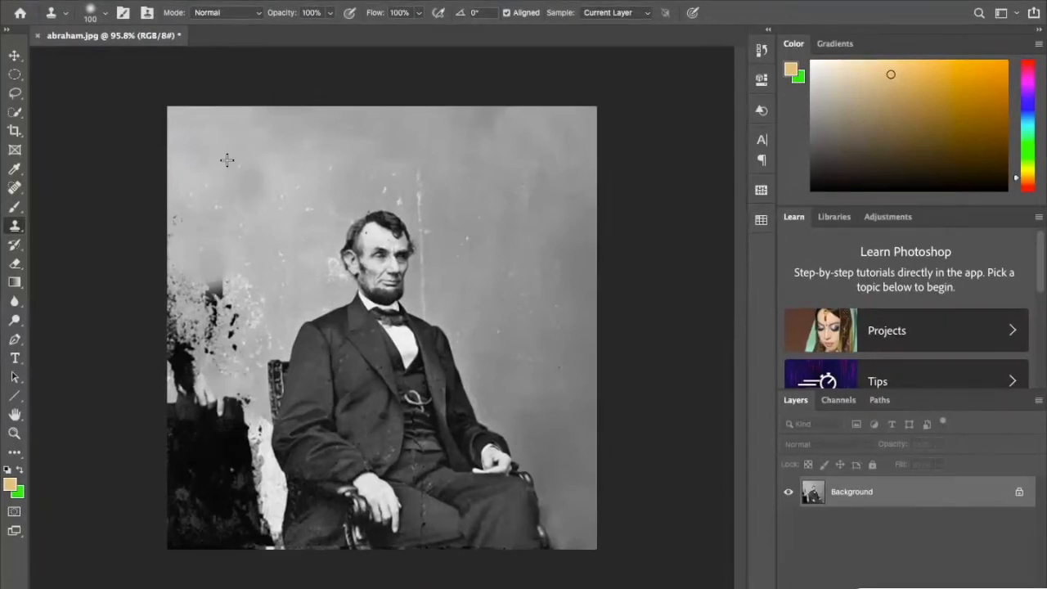
left_click(184, 285)
left_click(216, 299)
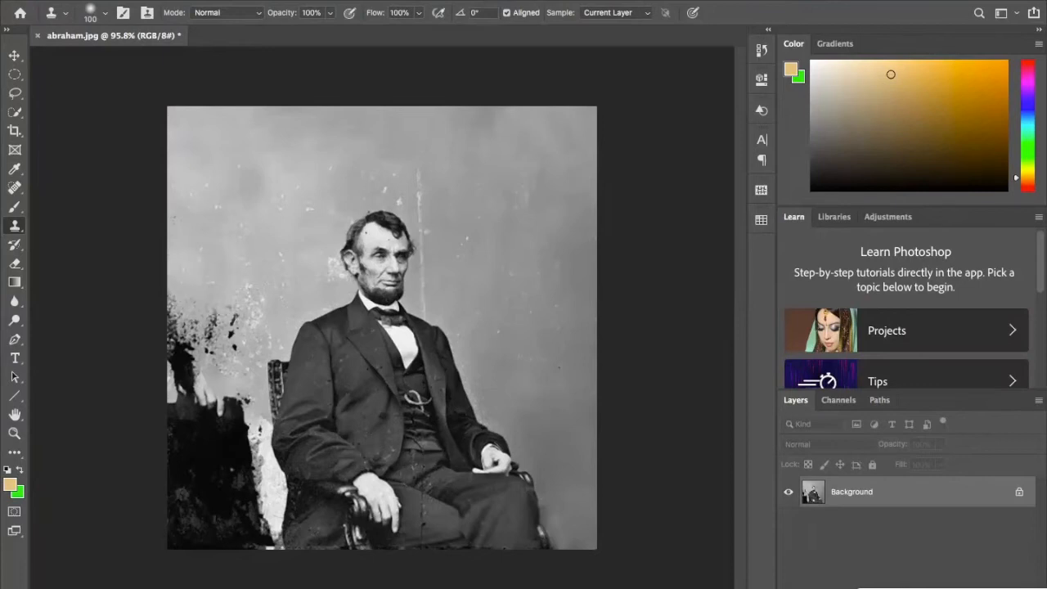
left_click_drag(226, 329, 208, 334)
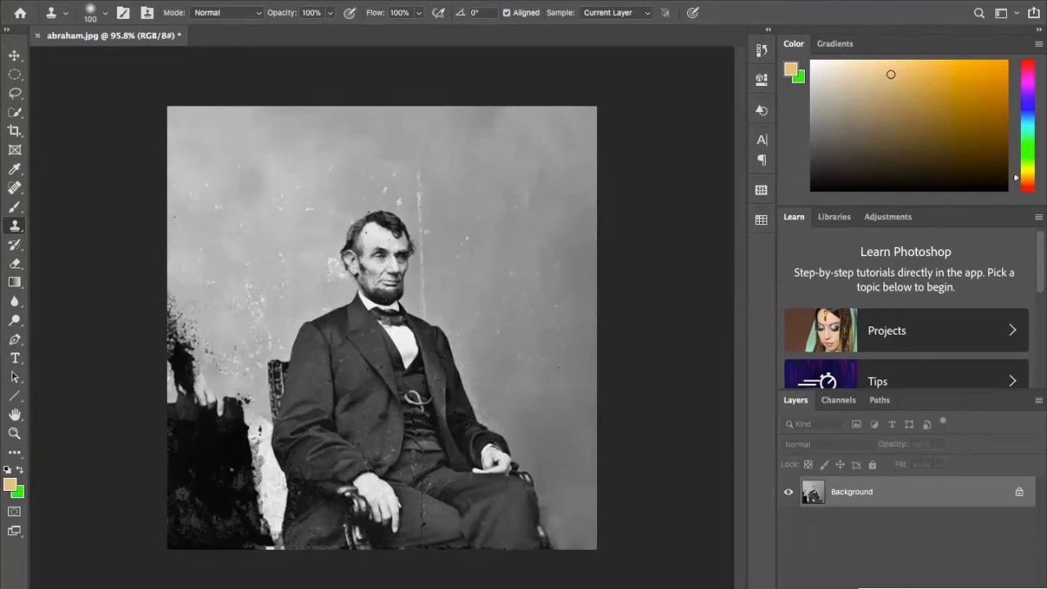
- Resample clean backdrop and clone it over the speckled dark patch along the left edge, down to the large black area
right_click(260, 212)
key("Escape")
mouse_move(174, 320)
left_mouse_down()
mouse_move(174, 356)
mouse_move(169, 299)
left_mouse_up()
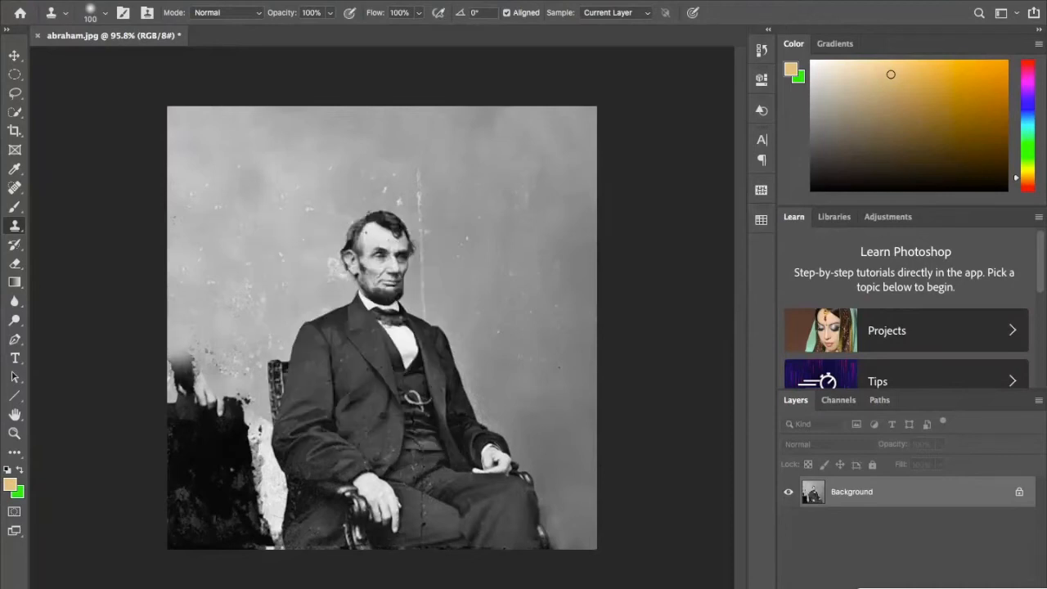
left_click_drag(188, 356, 199, 403)
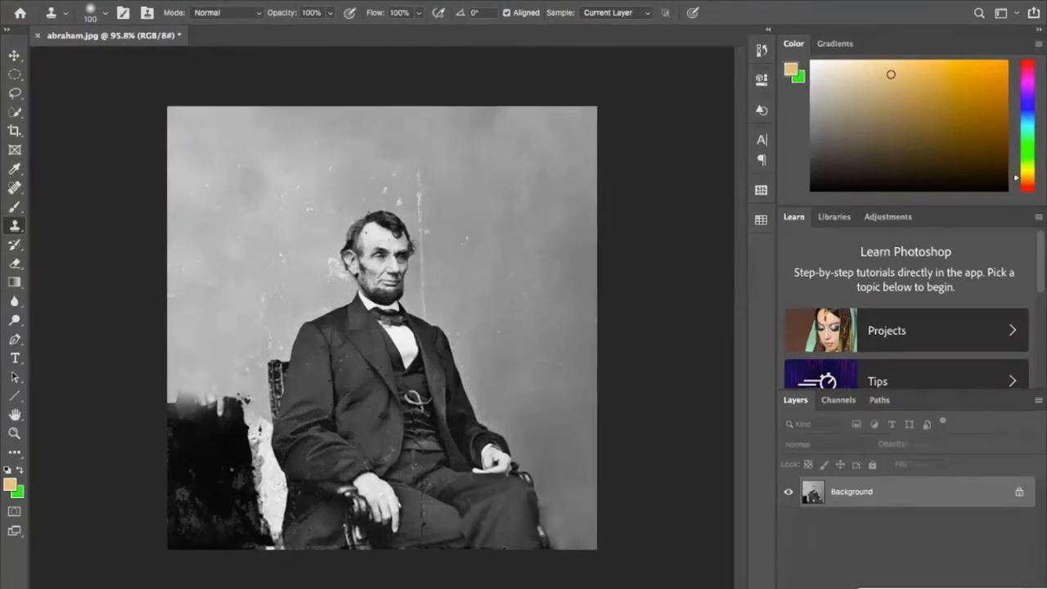
- Try cloning across the lower-left black area and the man's jacket, and undo the strokes
mouse_move(237, 360)
left_mouse_down()
mouse_move(259, 347)
mouse_move(368, 393)
mouse_move(245, 474)
mouse_move(338, 453)
left_mouse_up()
key("ctrl+z")
key("ctrl+z")
key("ctrl+z")
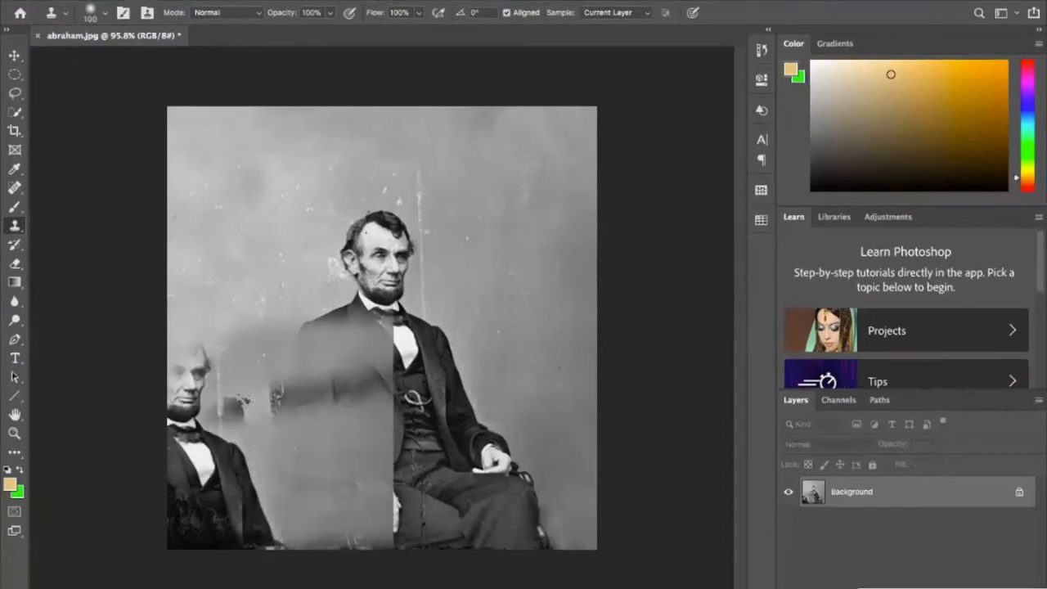
left_click(213, 283)
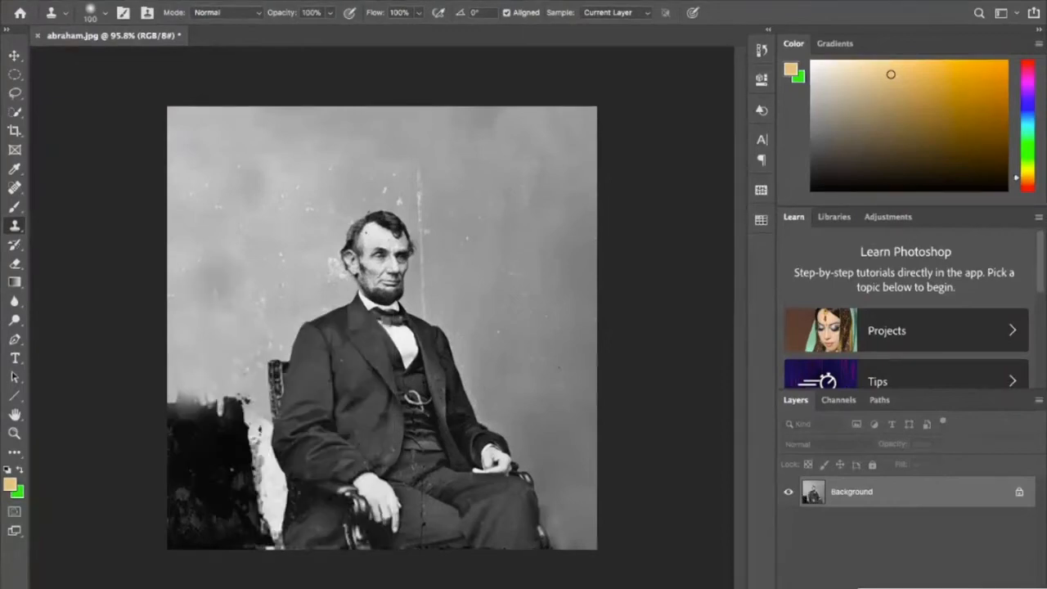
key("ctrl+z")
- Clone clean backdrop over the upper part of the large black area beside the chair
mouse_move(196, 413)
left_mouse_down()
mouse_move(215, 428)
mouse_move(208, 418)
mouse_move(239, 423)
mouse_move(256, 404)
mouse_move(259, 475)
left_mouse_up()
scroll(207, 355, "up", 6)
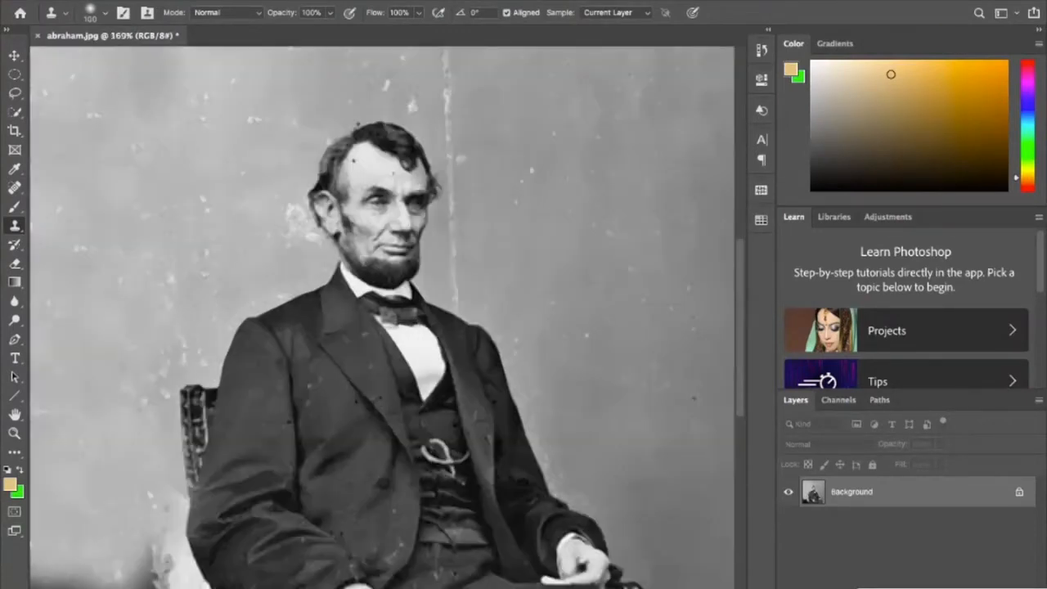
scroll(416, 318, "down", 6)
scroll(416, 318, "left", 2)
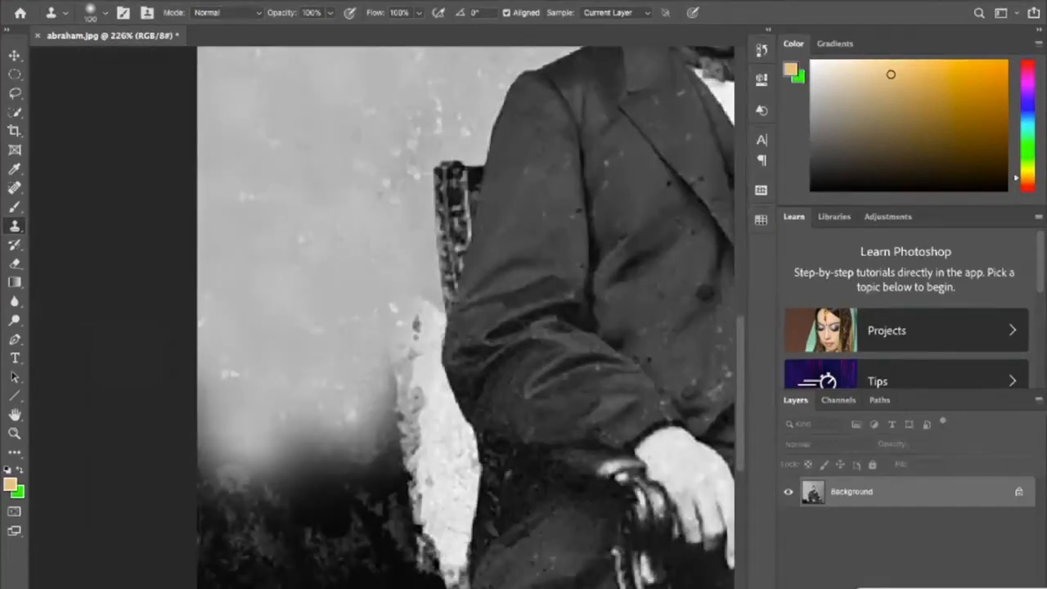
scroll(416, 318, "right", 1)
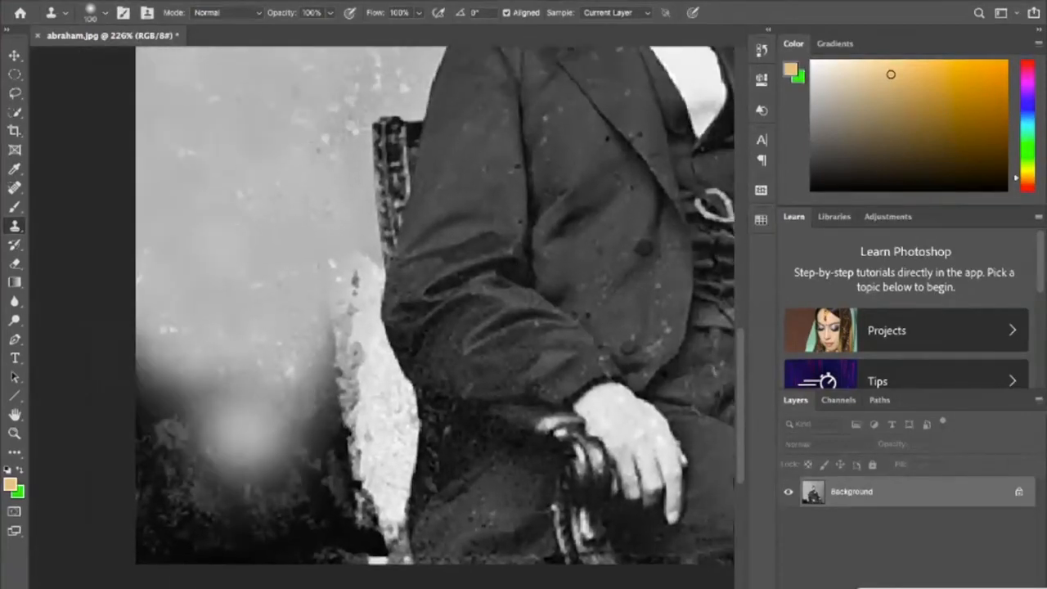
scroll(383, 324, "up", 3)
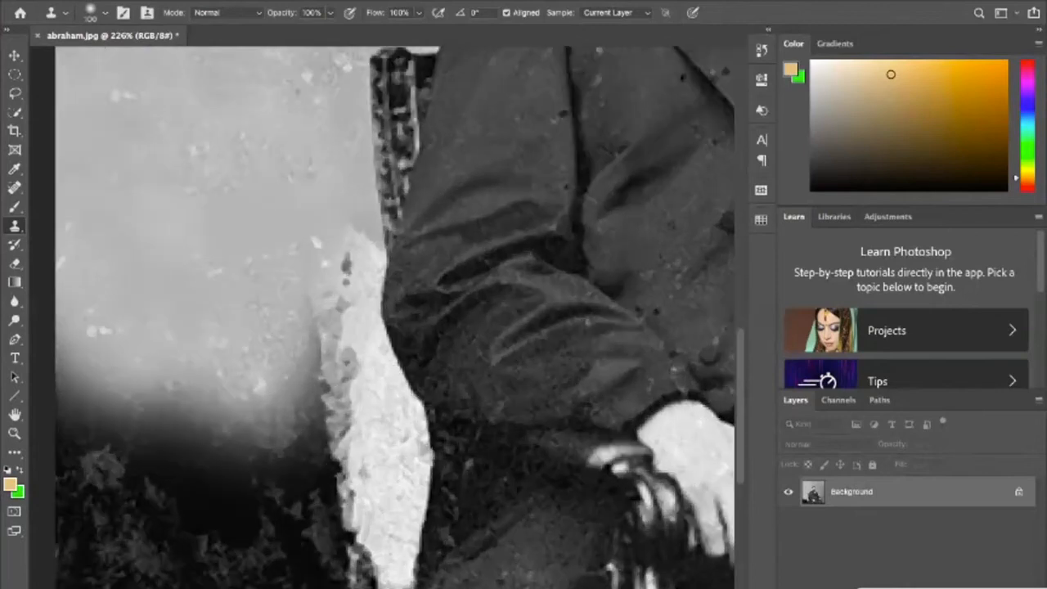
scroll(384, 324, "down", 3)
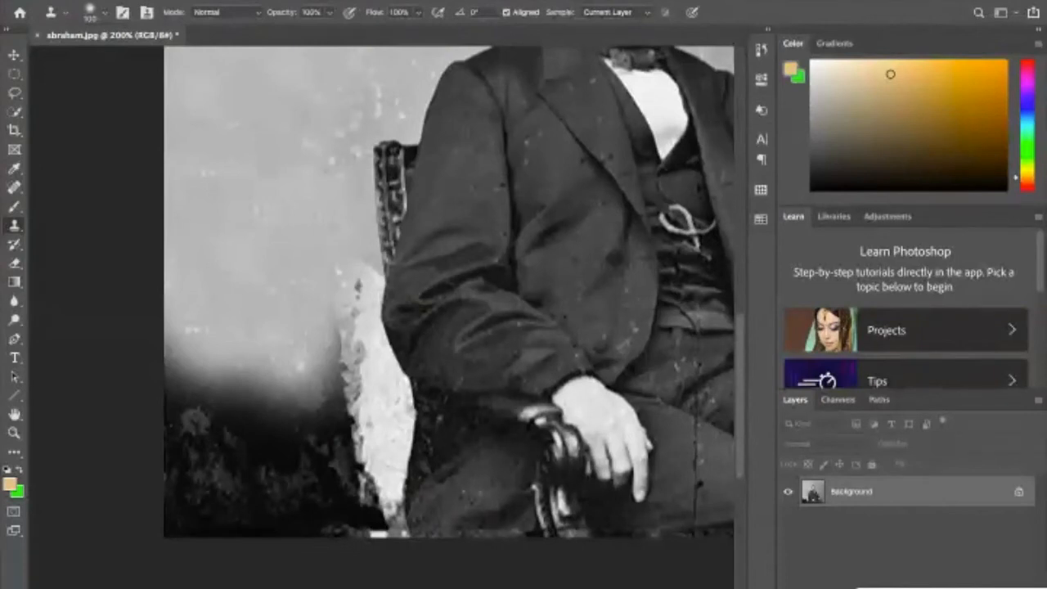
key("super+plus")
mouse_move(232, 456)
left_mouse_down()
mouse_move(243, 335)
mouse_move(287, 306)
left_mouse_up()
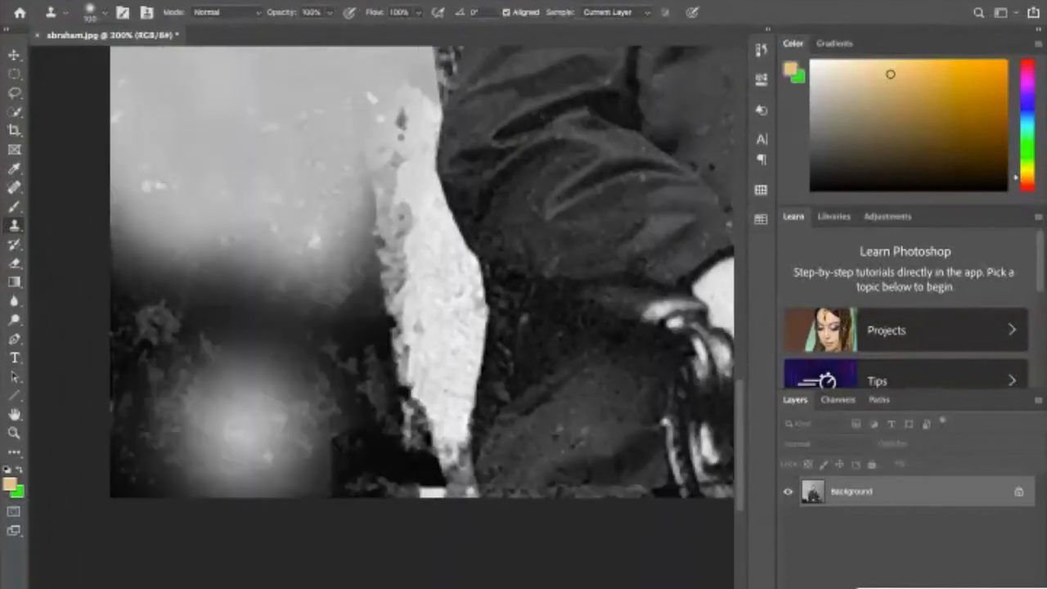
key("super+minus")
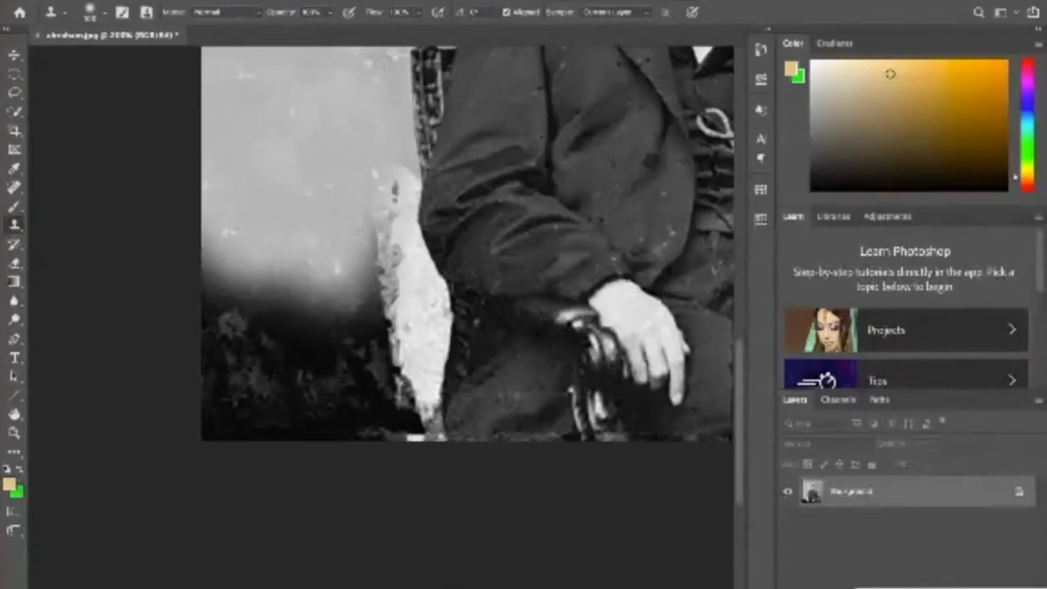
- Clone backdrop down the photo's left edge and across the lower black area toward the white strip beside the chair
left_click(263, 310)
left_click(247, 379)
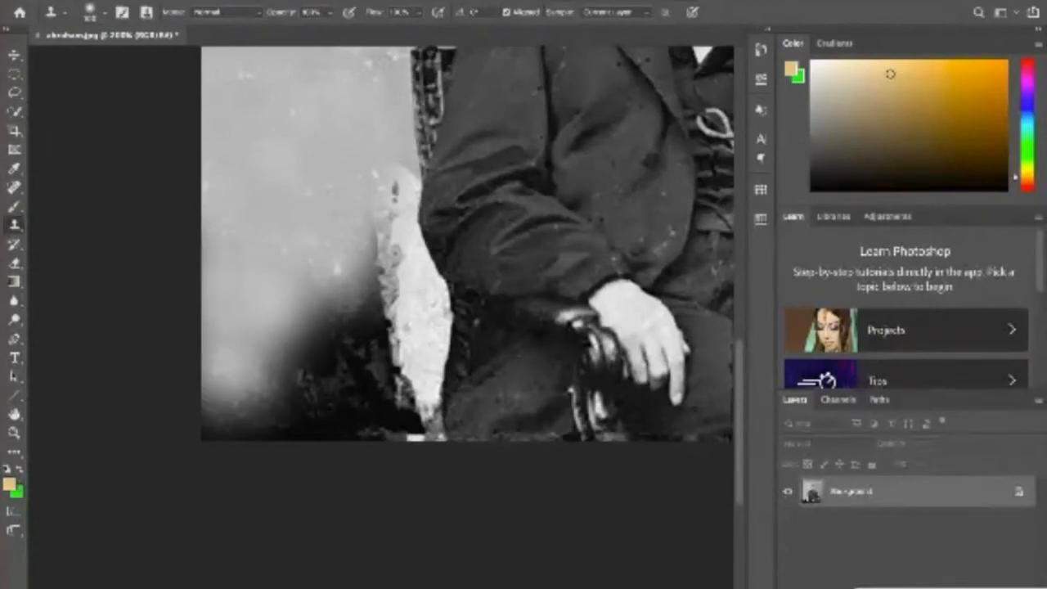
left_click(254, 390)
left_click(257, 436)
left_click(268, 432)
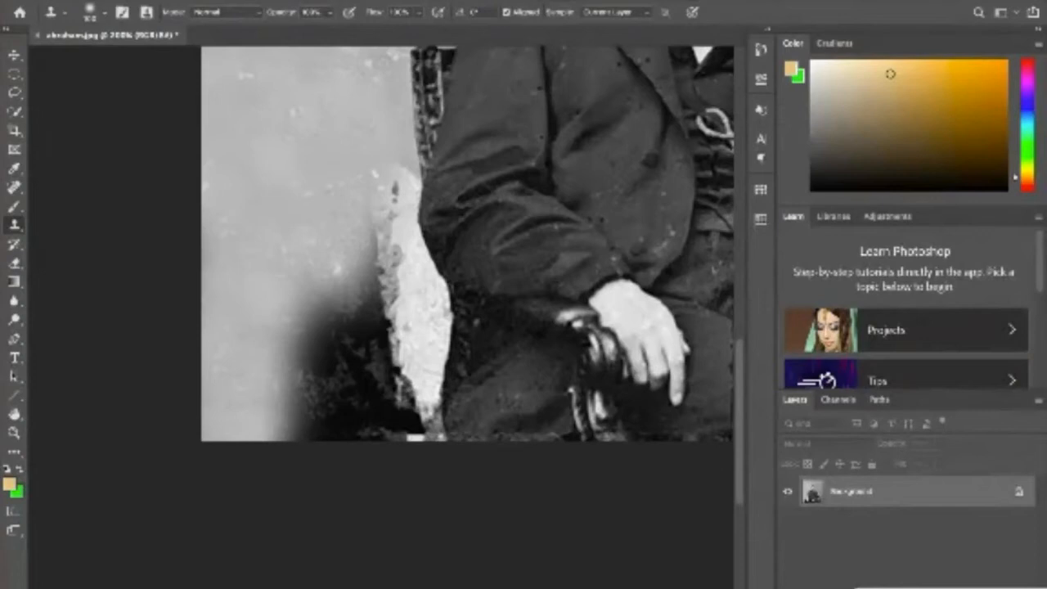
left_click(320, 397)
left_click(337, 392)
left_click(373, 393)
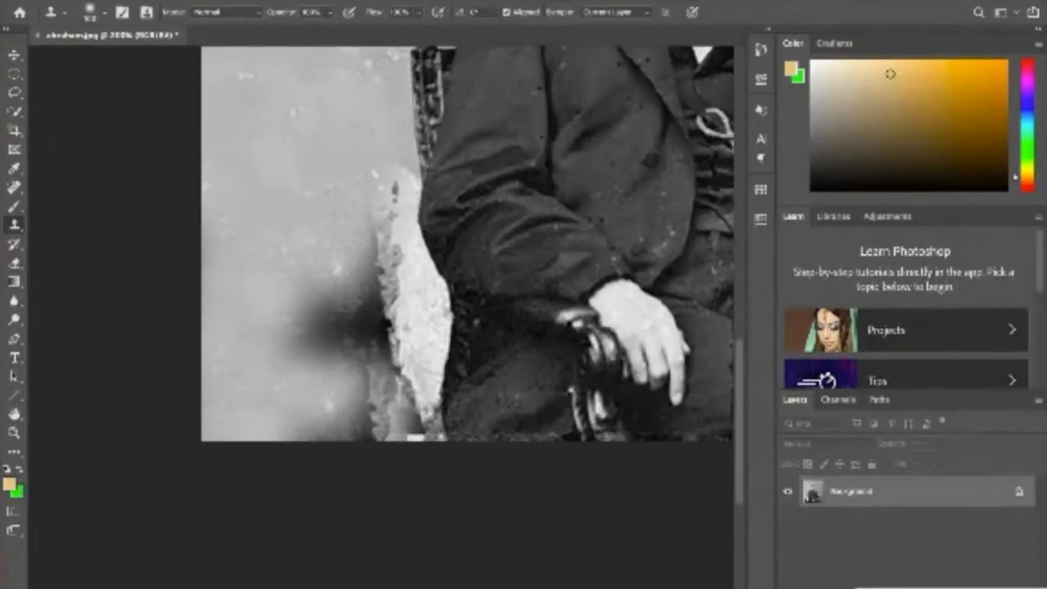
- Reduce the Clone Stamp brush to 30 and clone backdrop over the remaining dark patch and the white strip's jagged upper edge
key("super+z")
key("[")
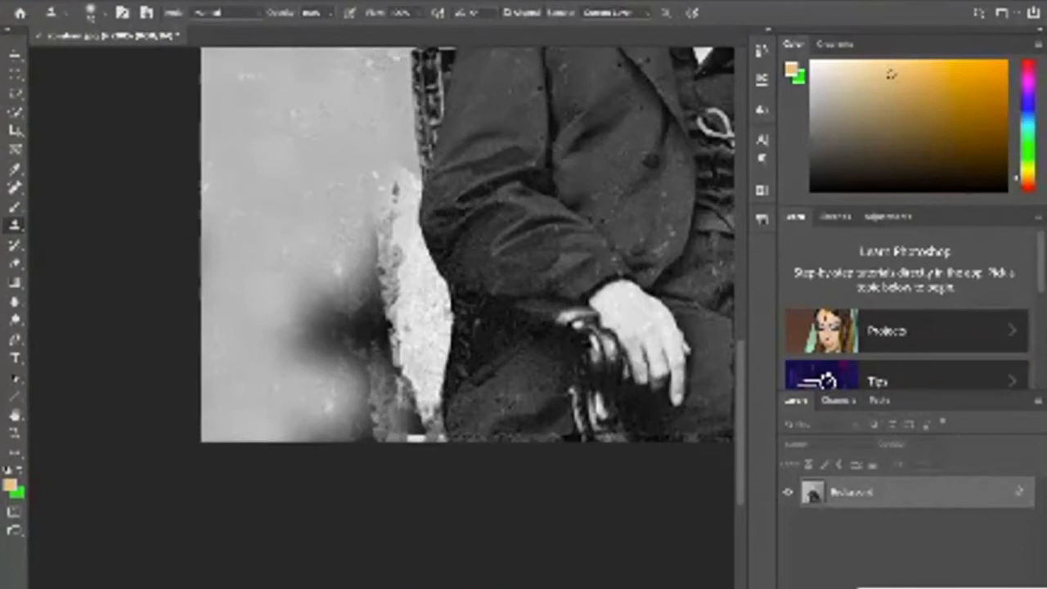
left_click(343, 317)
left_click(319, 342)
left_click(316, 343)
left_click(392, 283)
left_click(392, 243)
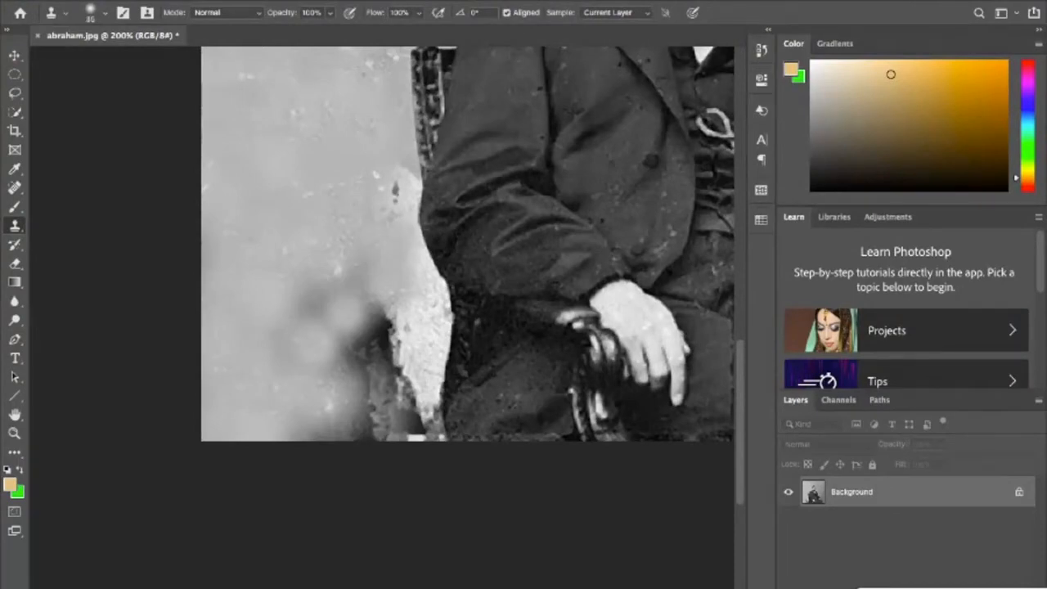
- Enlarge the brush to 50 and clone backdrop over the dark smudge and the small mark below the chair back
key("bracketright")
key("bracketright")
left_click(310, 298)
left_click(343, 294)
left_click(365, 263)
left_click(397, 193)
left_click(368, 339)
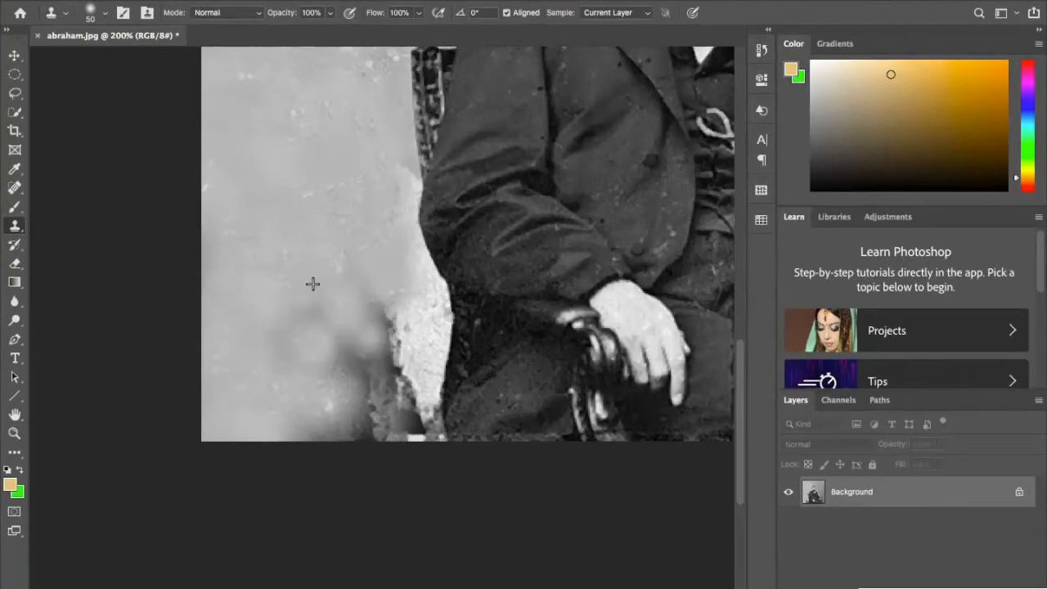
- Clone backdrop over the ragged dark edge of the white strip, down to the photo's lower edge
left_click(391, 333)
left_click(399, 374)
left_click(400, 410)
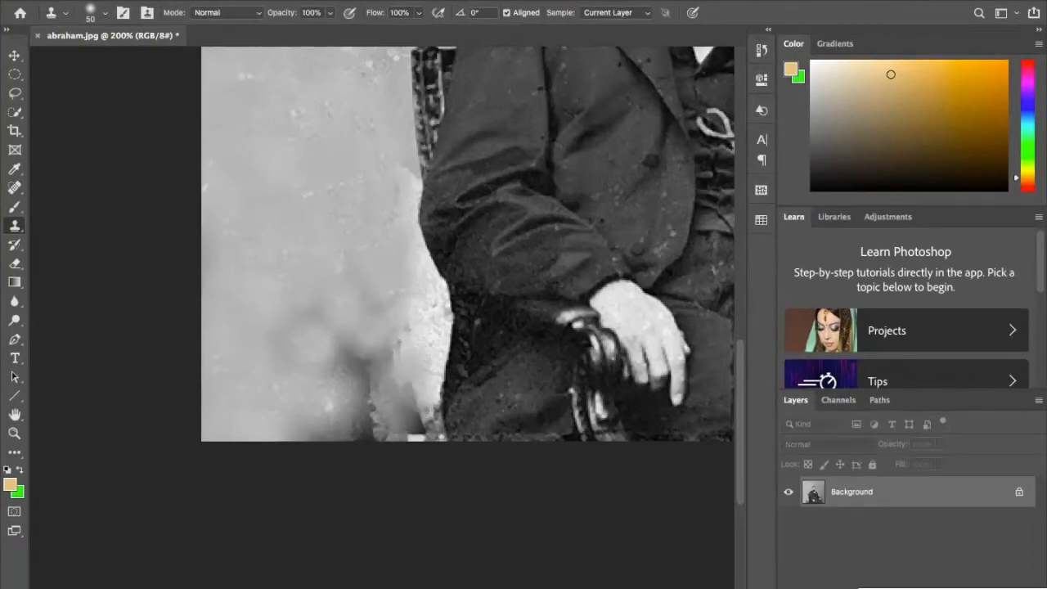
left_click(409, 421)
left_click(376, 385)
left_click(355, 416)
left_click(358, 415)
left_click(364, 356)
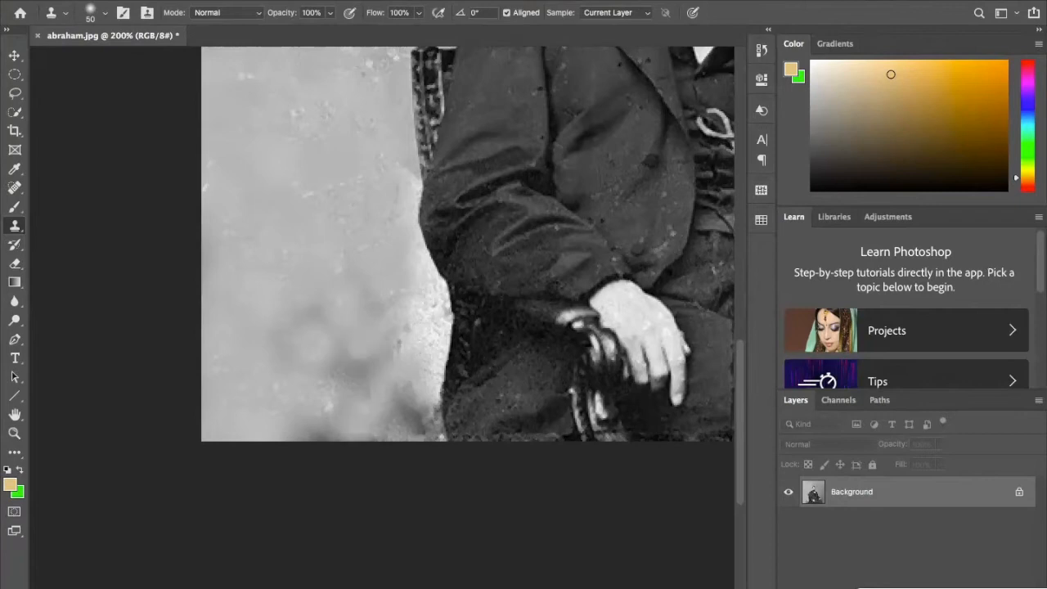
- Clone backdrop over the leftover dark smudges in the lower-left backdrop and along the photo's lower edge
left_click(350, 373)
left_click(368, 367)
left_click(348, 369)
left_click(345, 375)
left_click(344, 387)
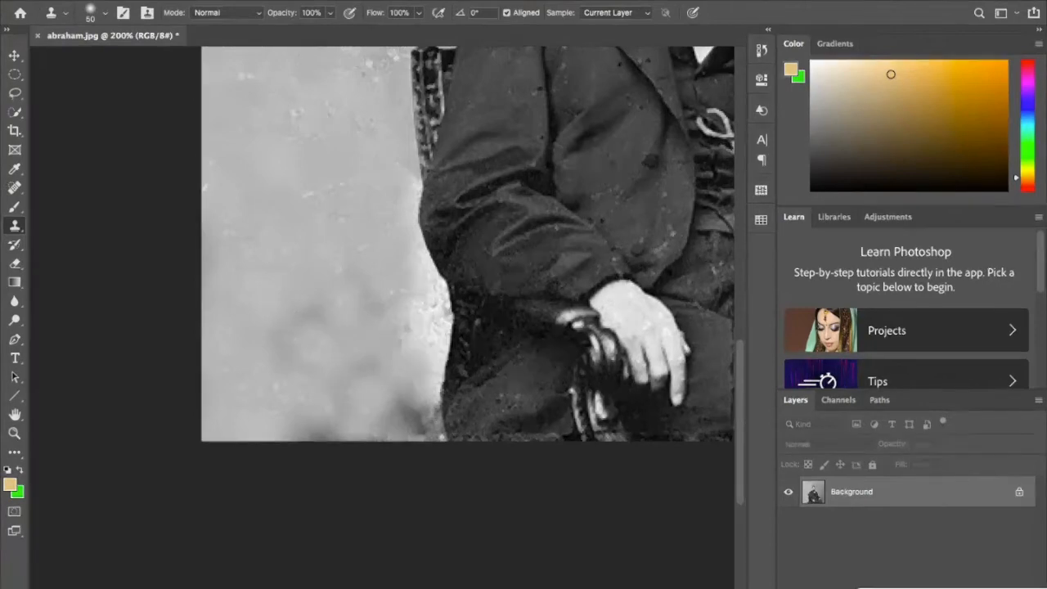
left_click(322, 434)
left_click(345, 436)
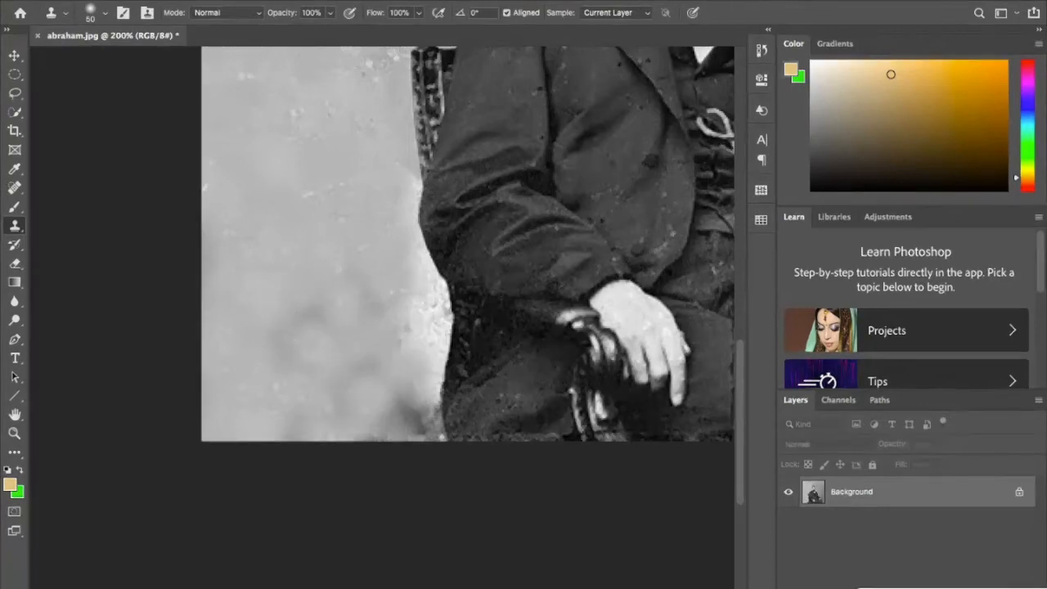
- Even out the blotchy lower-left backdrop with clone strokes, enlarging the brush to 70 for the smudges beside the seated figure
left_click(313, 280)
left_click(307, 315)
left_click(287, 338)
left_click(288, 368)
left_click(369, 303)
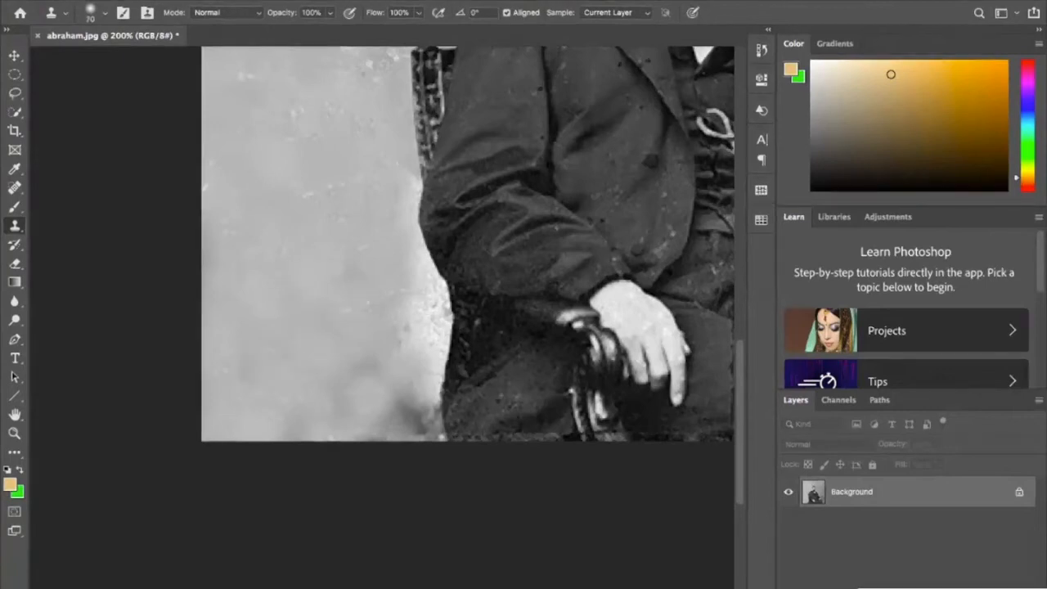
left_click(367, 370)
left_click(413, 388)
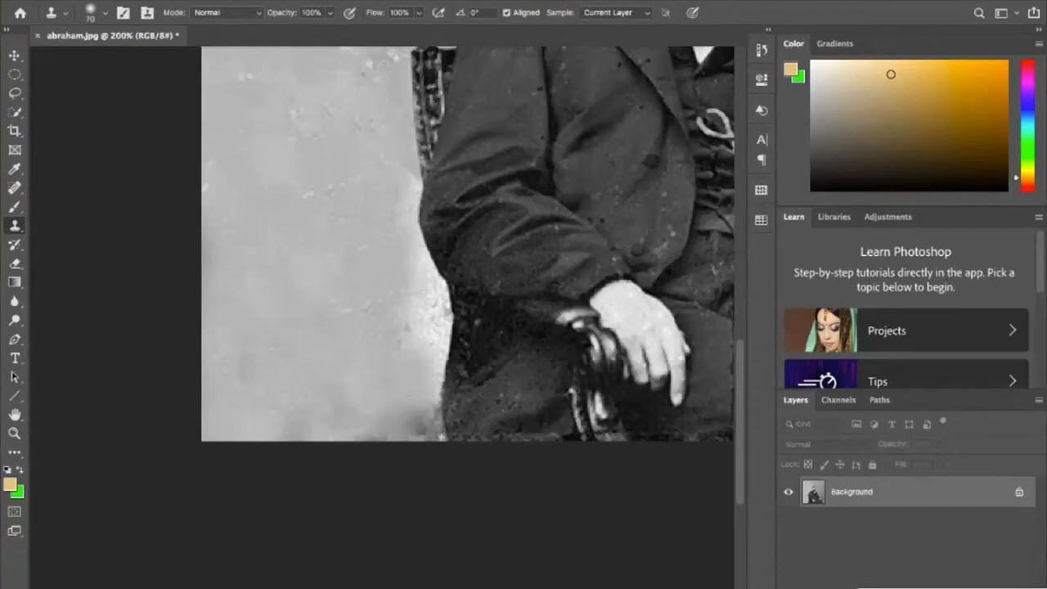
left_click(417, 421)
scroll(383, 328, "down", 4)
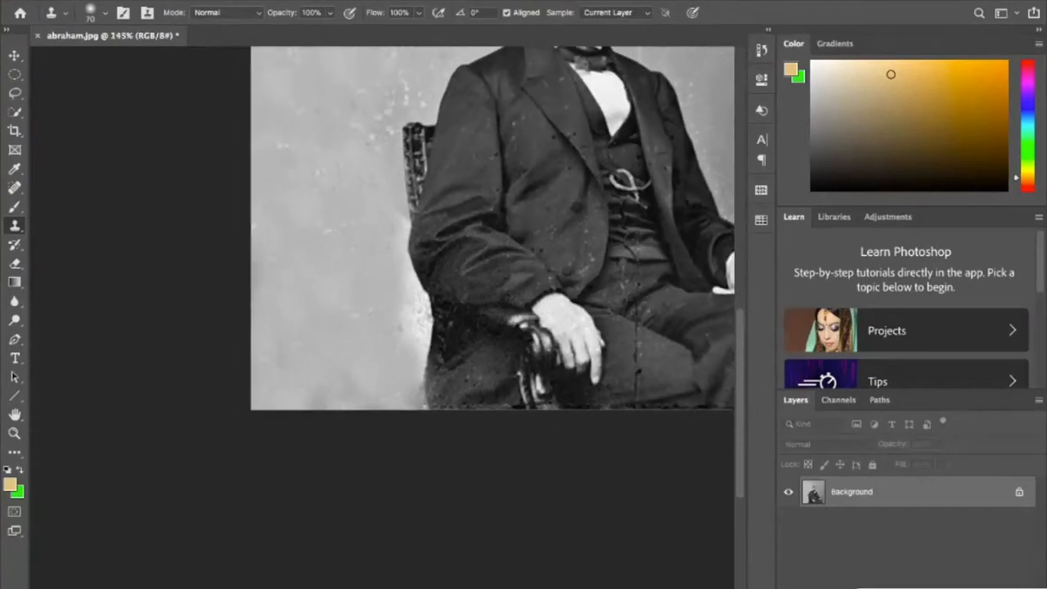
- Clone backdrop over the bright white patch along the jacket's elbow and the man's side
scroll(383, 328, "down", 3)
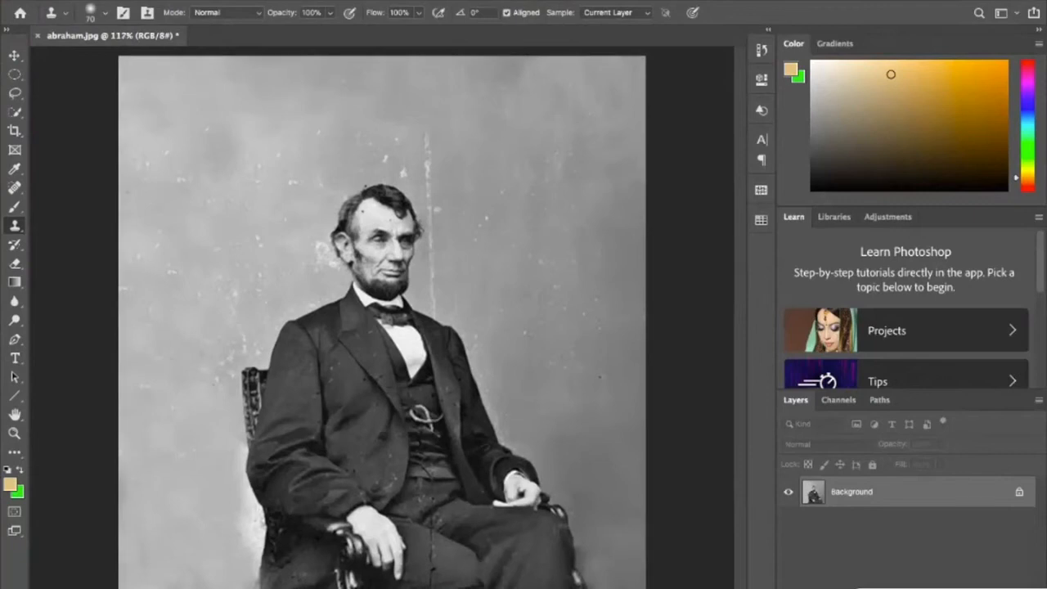
scroll(307, 250, "up", 2)
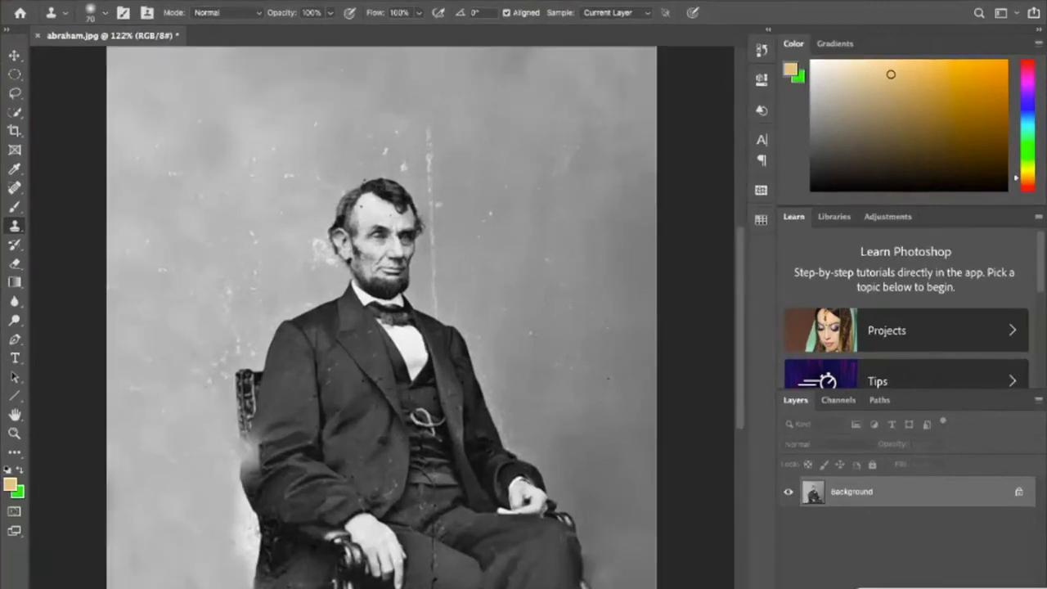
scroll(307, 250, "up", 1)
scroll(383, 318, "left", 4)
scroll(383, 318, "down", 3)
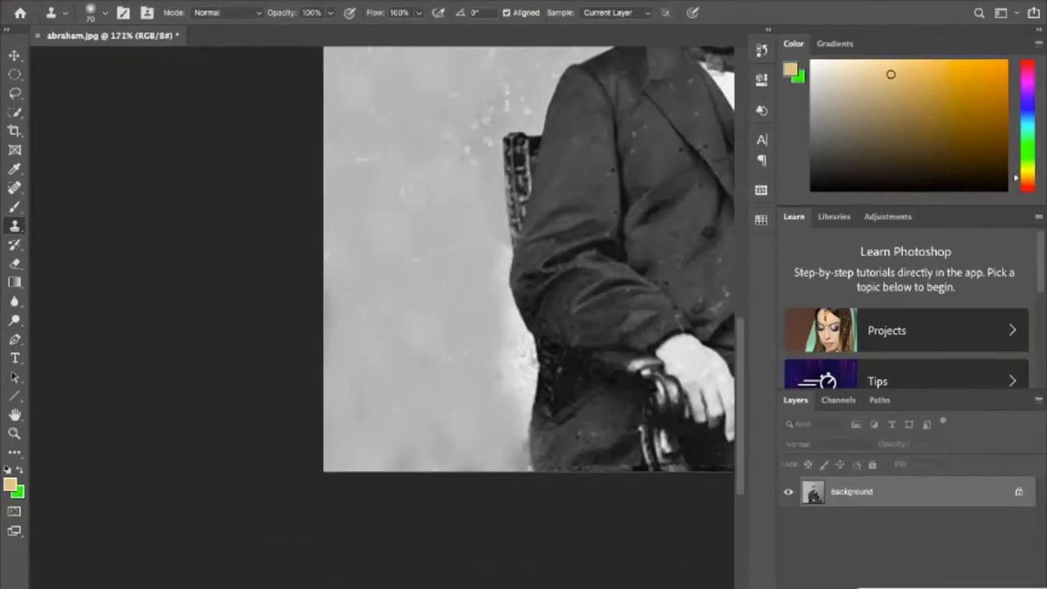
left_click(517, 363)
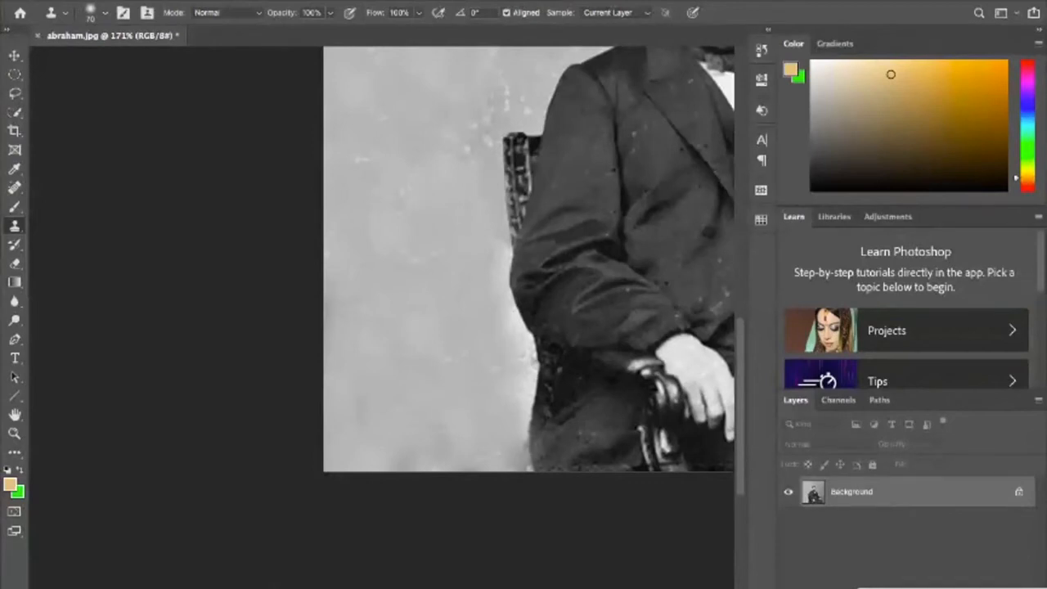
left_click_drag(526, 304, 528, 368)
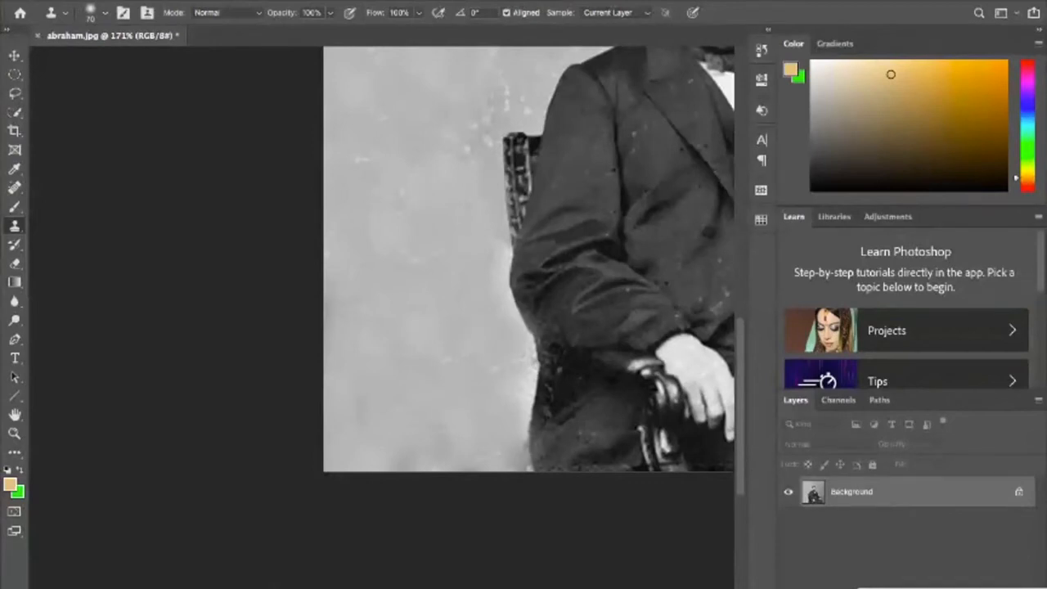
- Try to clone backdrop over the white spot just above the man's head
scroll(393, 298, "down", 4)
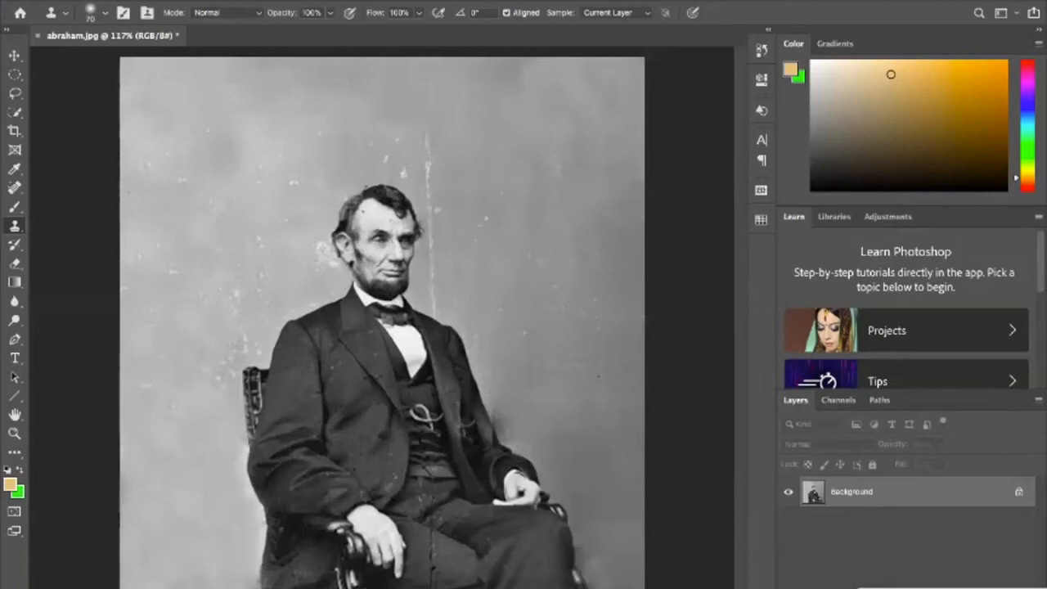
scroll(495, 434, "up", 5)
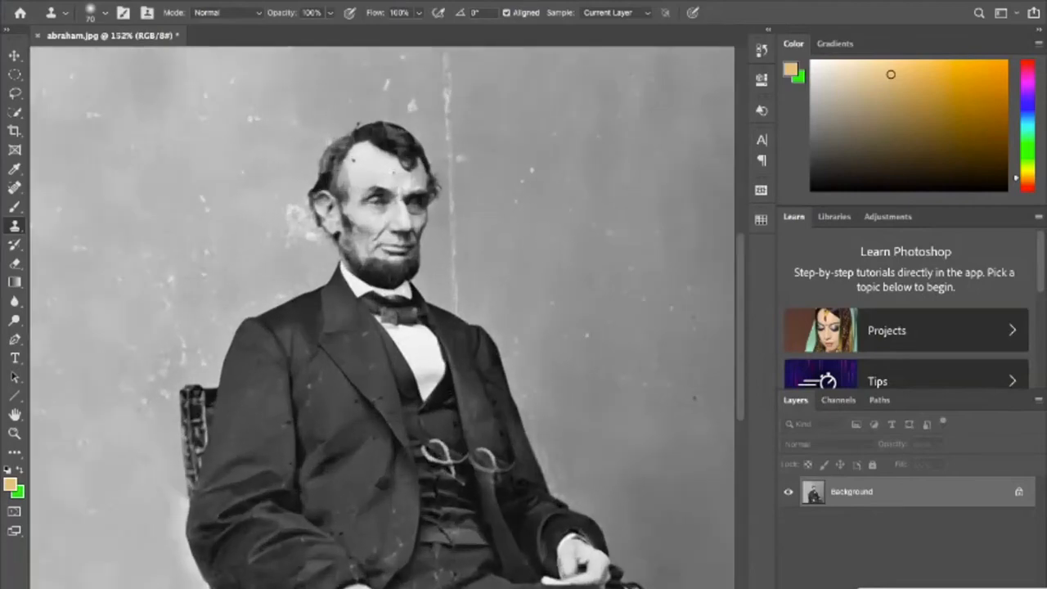
scroll(483, 413, "up", 6)
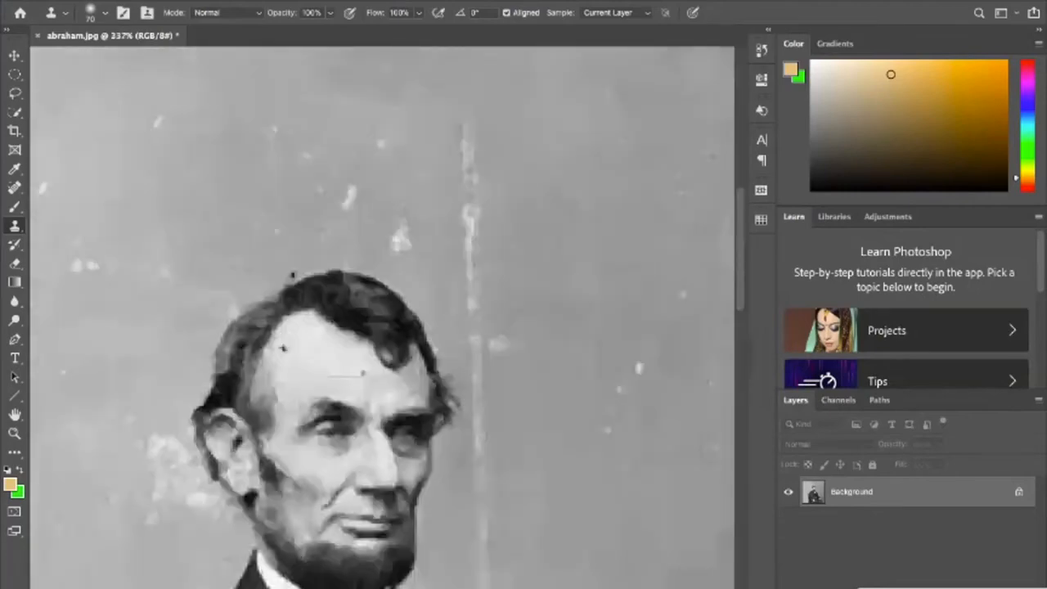
scroll(337, 257, "up", 2)
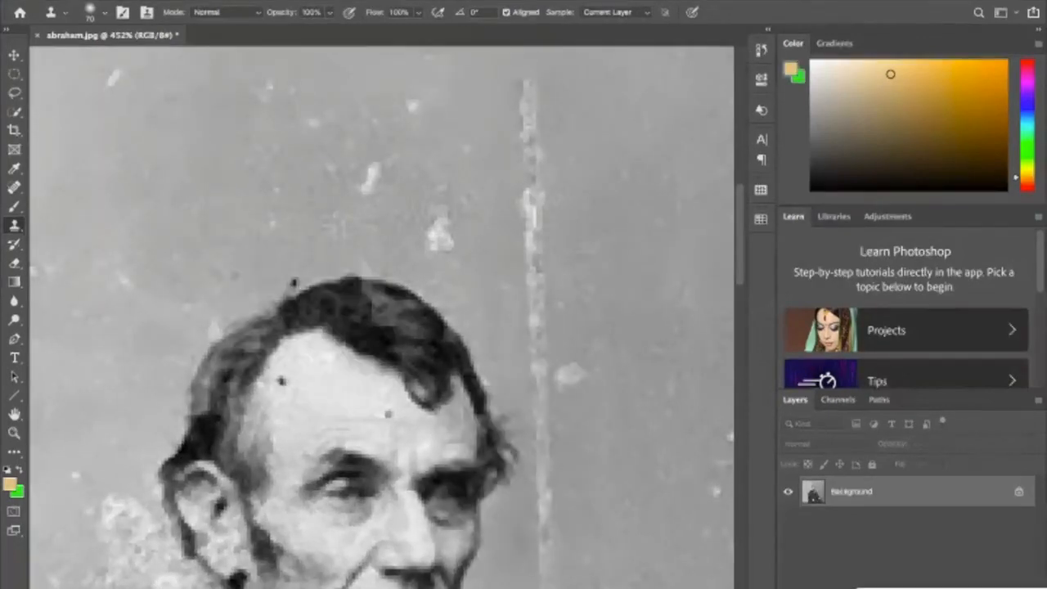
scroll(384, 329, "down", 1)
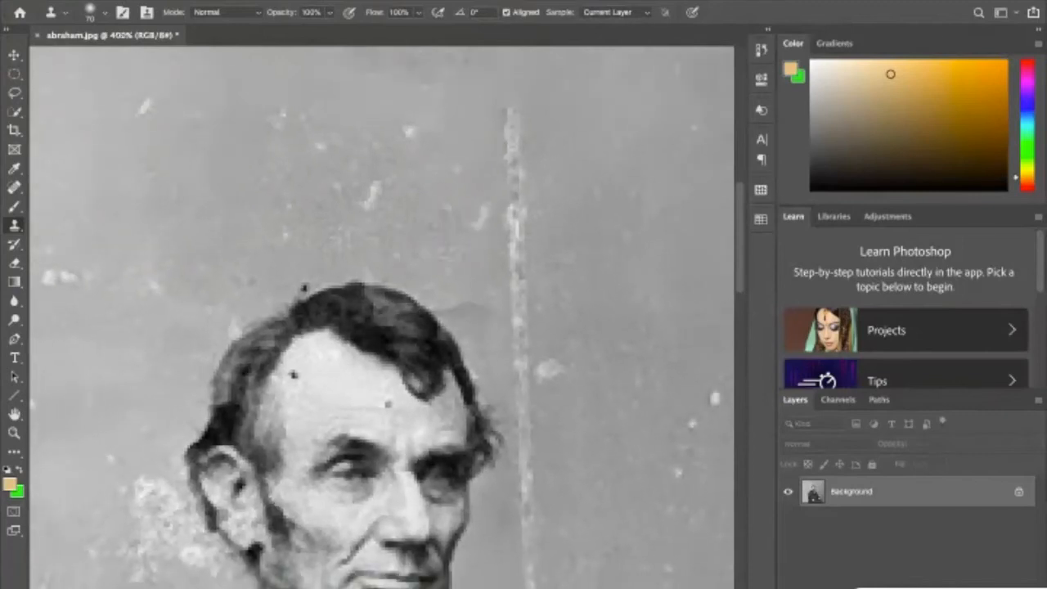
left_click(434, 241)
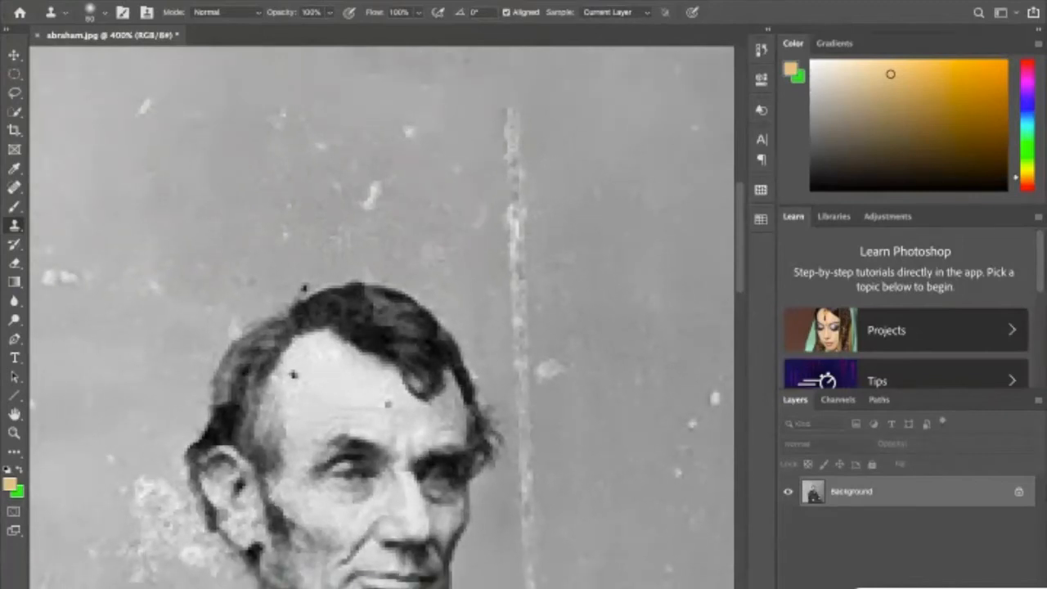
key("ctrl+z")
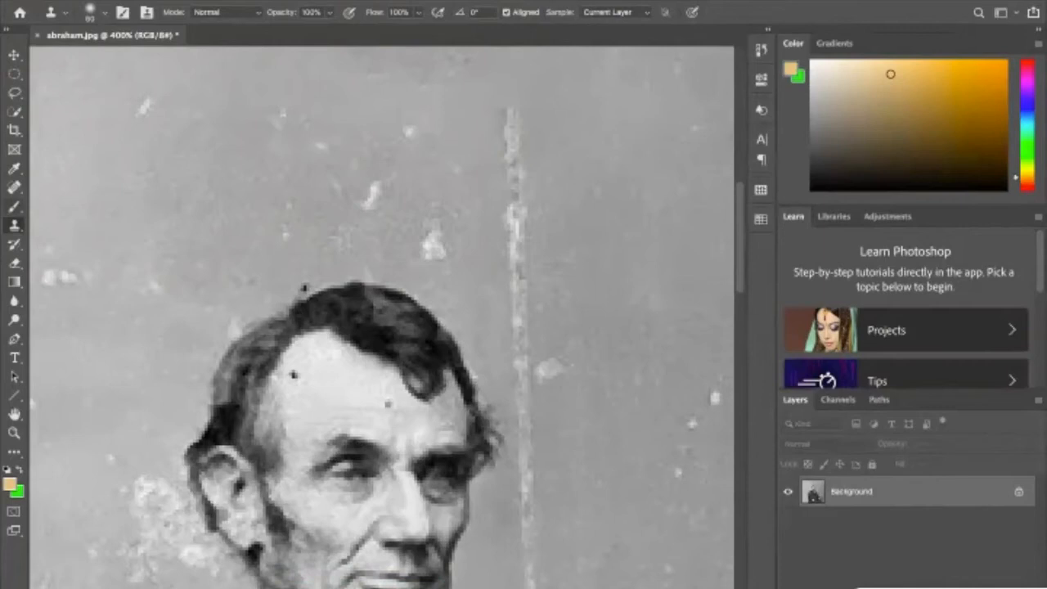
- Heal the upper end of the vertical white scratch above the man's head with the Spot Healing Brush
left_click(13, 186)
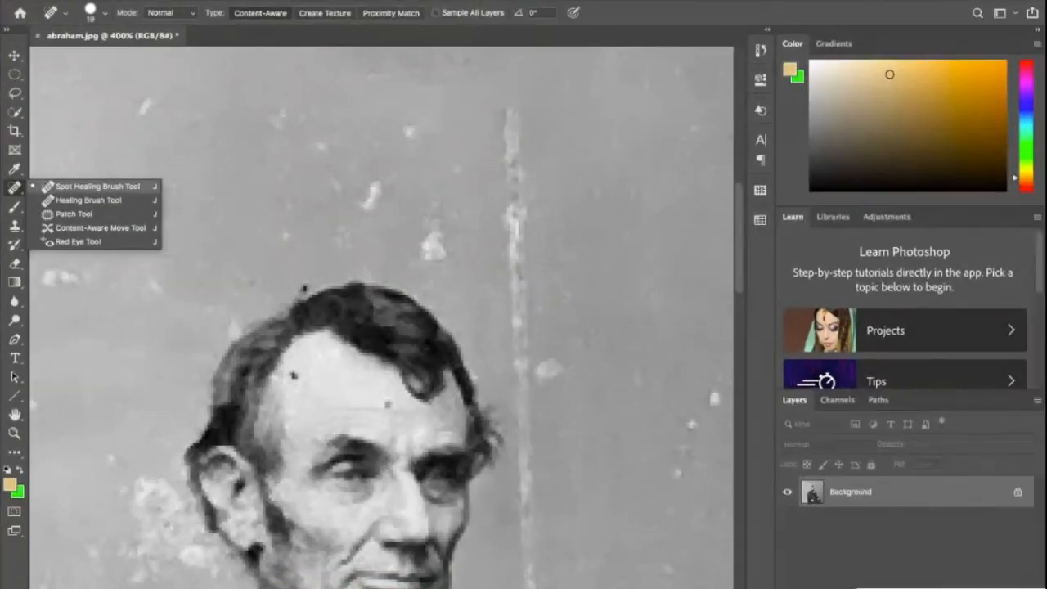
left_click(98, 186)
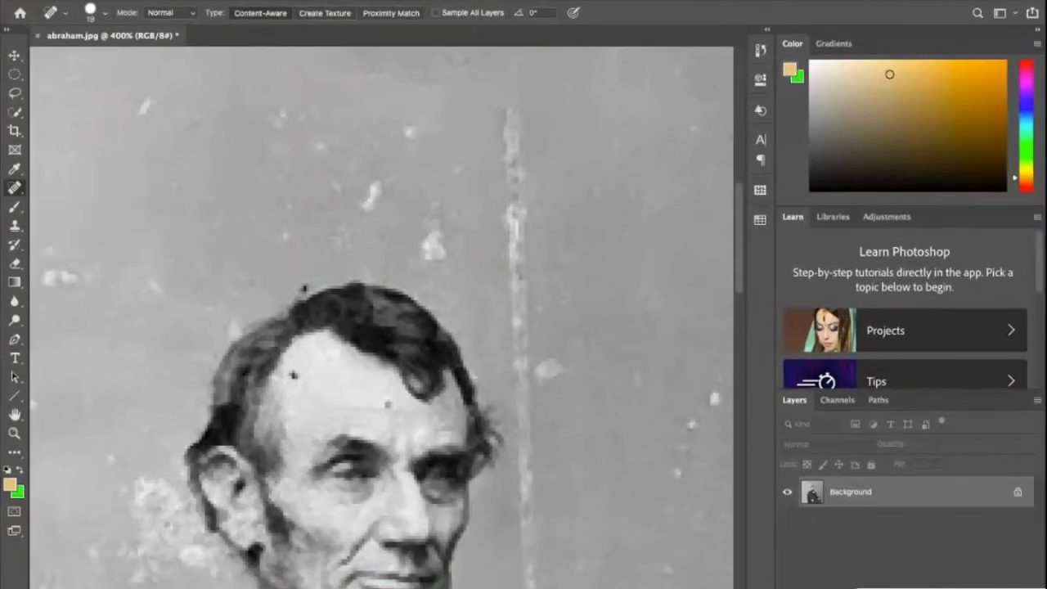
left_click(514, 132)
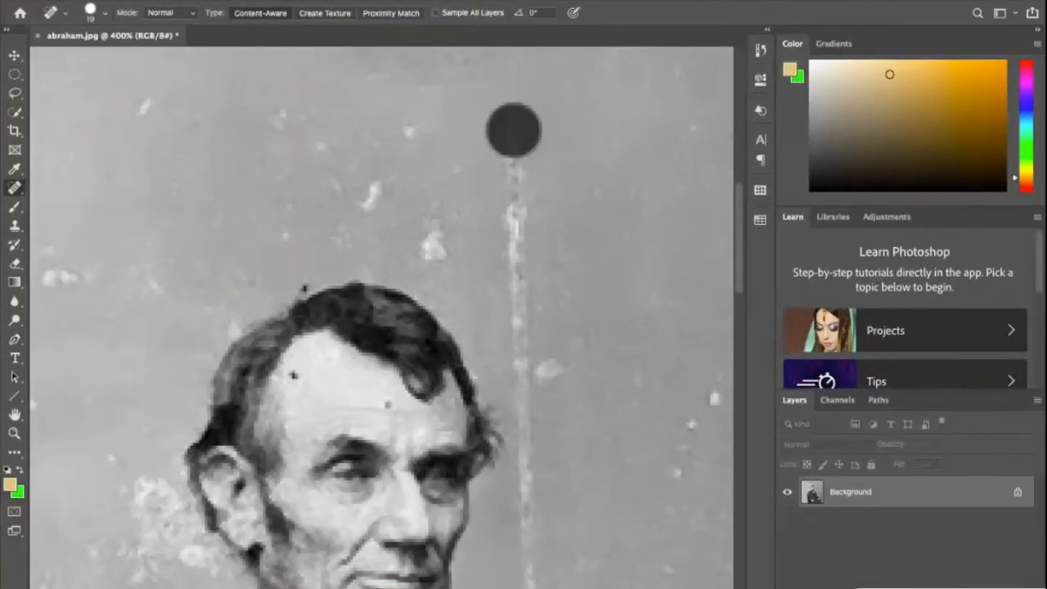
left_click(514, 160)
left_click(514, 205)
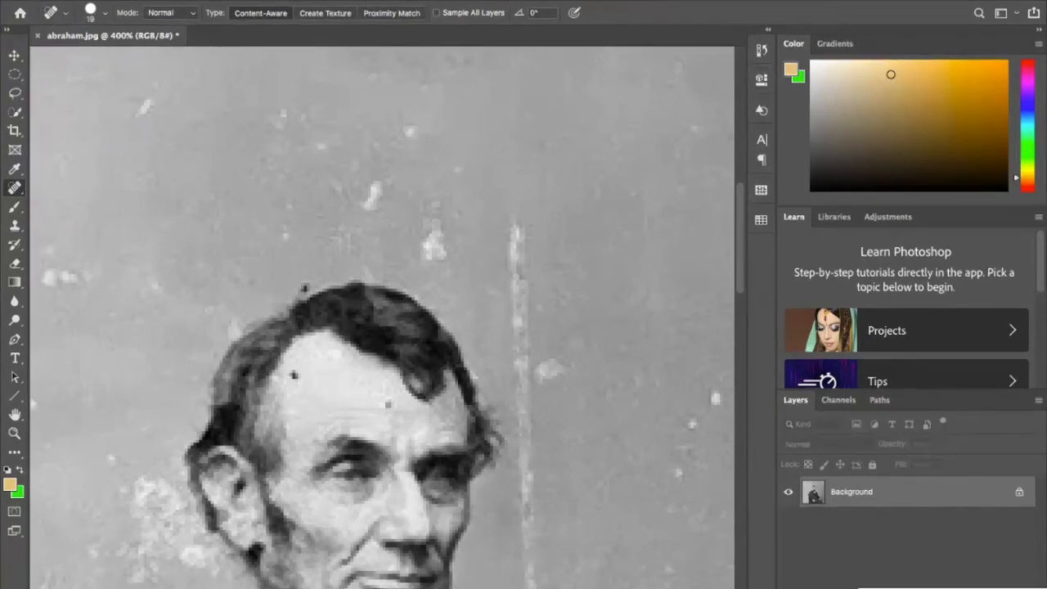
- Heal the vertical scratch down to the man's hair level, including the white spot beside it
left_click(518, 236)
left_click(518, 277)
left_click(522, 314)
left_click(525, 356)
left_click(546, 371)
left_click(523, 316)
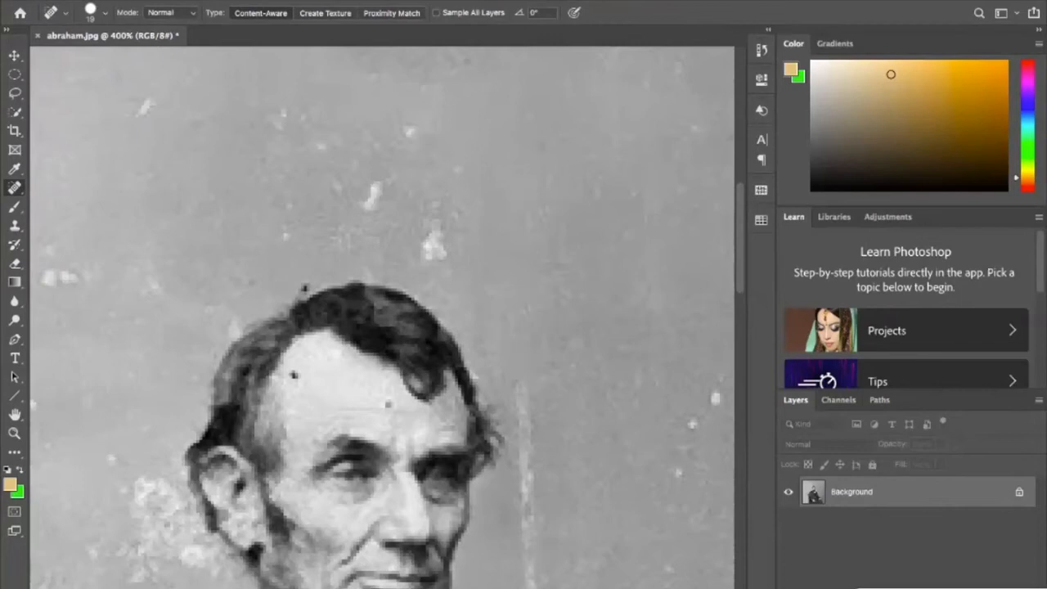
left_click(483, 551)
key("super+z")
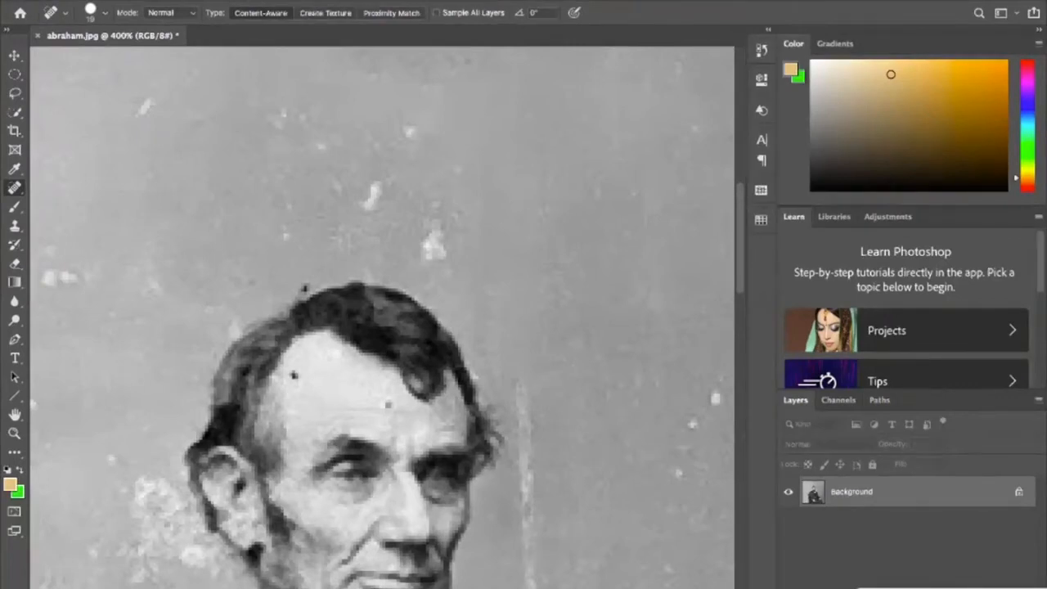
left_click(224, 336)
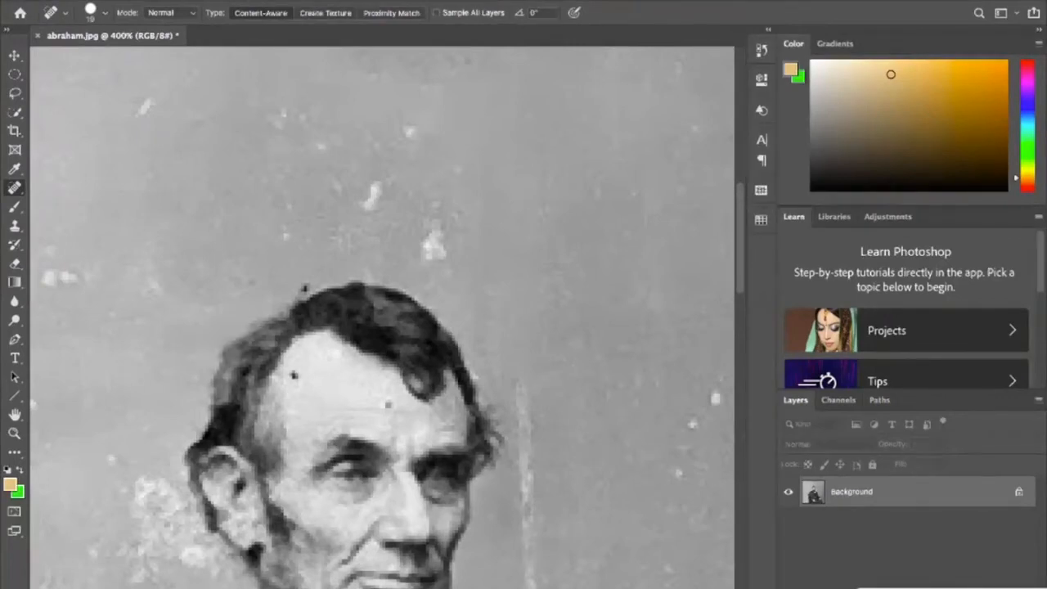
key("super+z")
- Heal the backdrop beside the back of the man's hair and the dark speck on the hair's upper outline
left_click(231, 303)
left_click(225, 315)
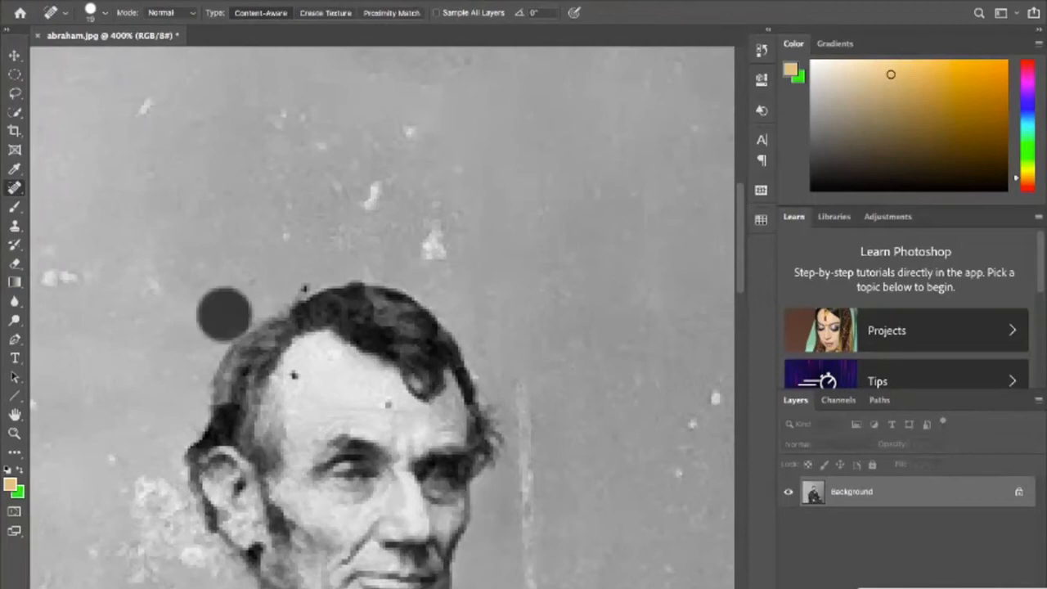
left_click(305, 288)
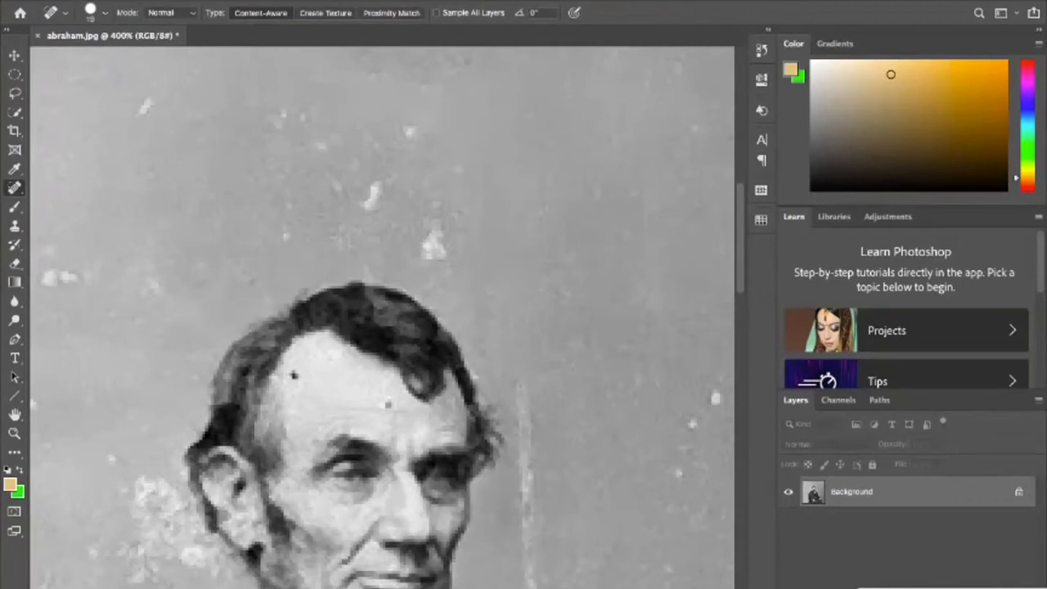
left_click(295, 272)
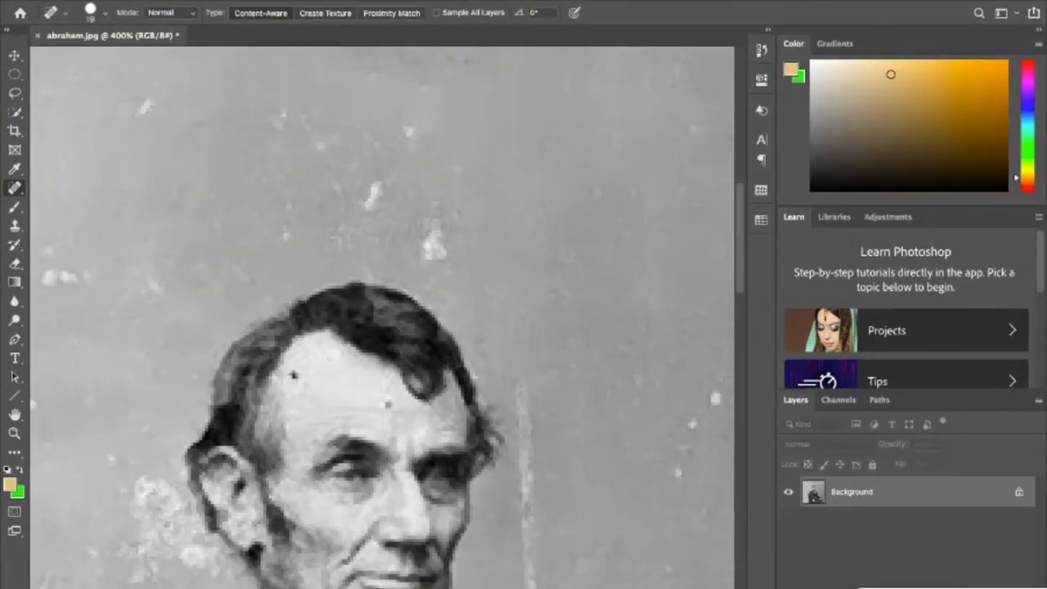
- Heal the bright white spots in the backdrop above the man's head
left_click(438, 241)
left_click(441, 212)
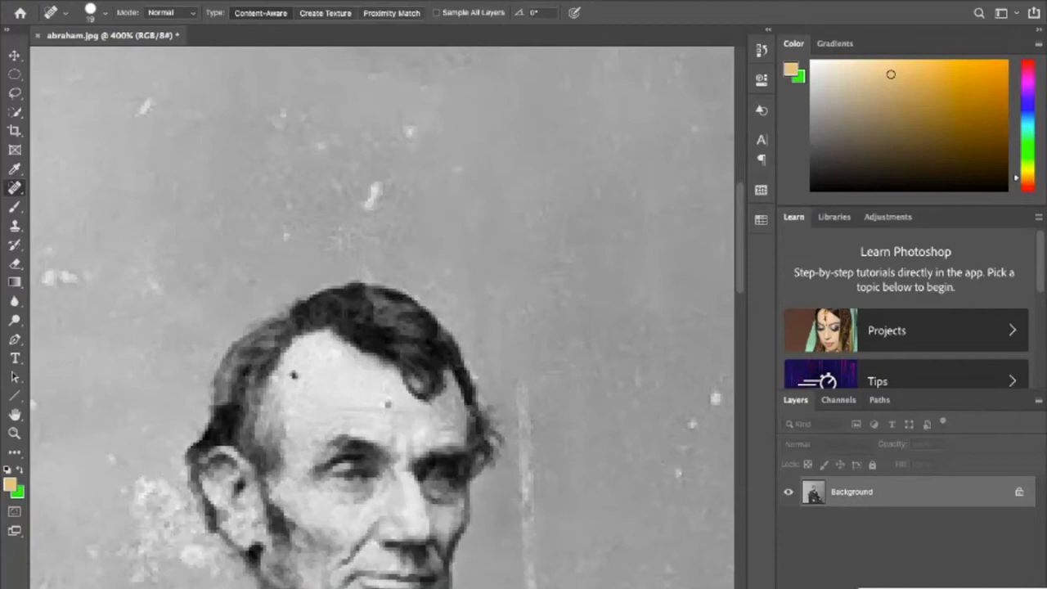
left_click(418, 135)
left_click(373, 197)
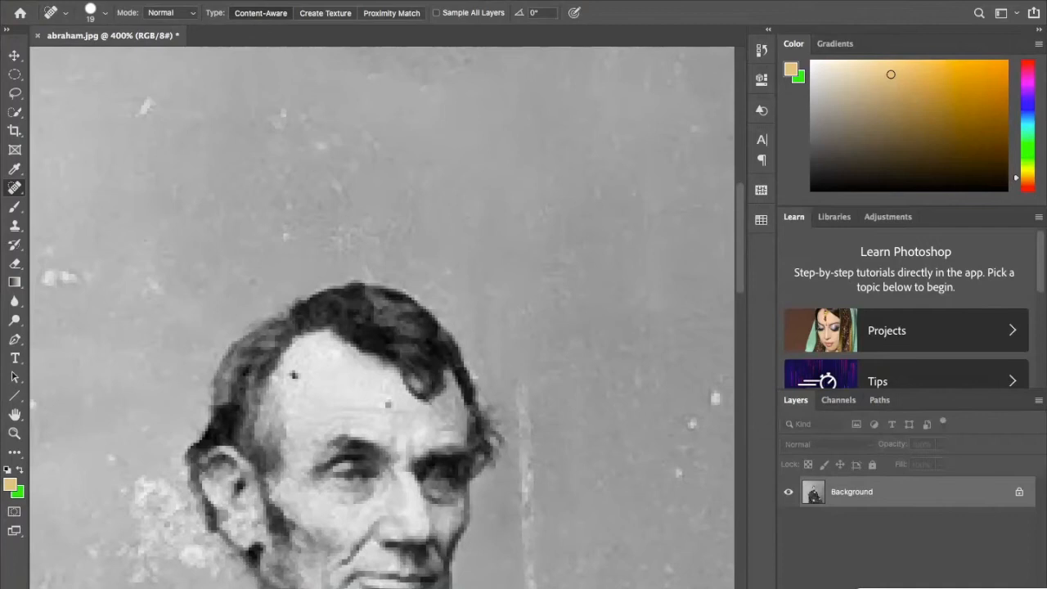
- Heal the part of the vertical scratch running beside the man's forehead and eye
left_click(525, 399)
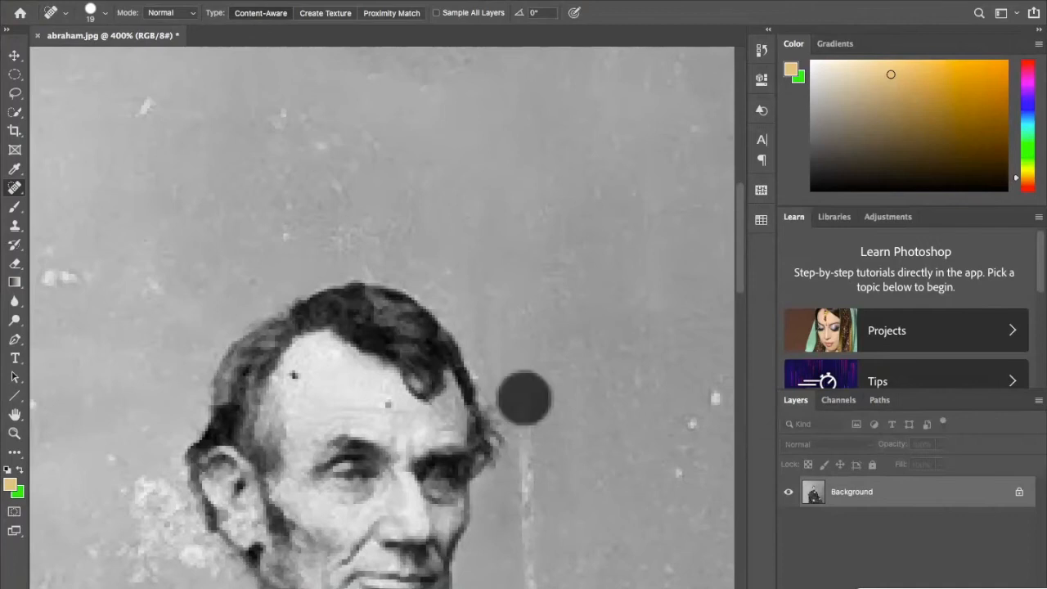
left_click(531, 431)
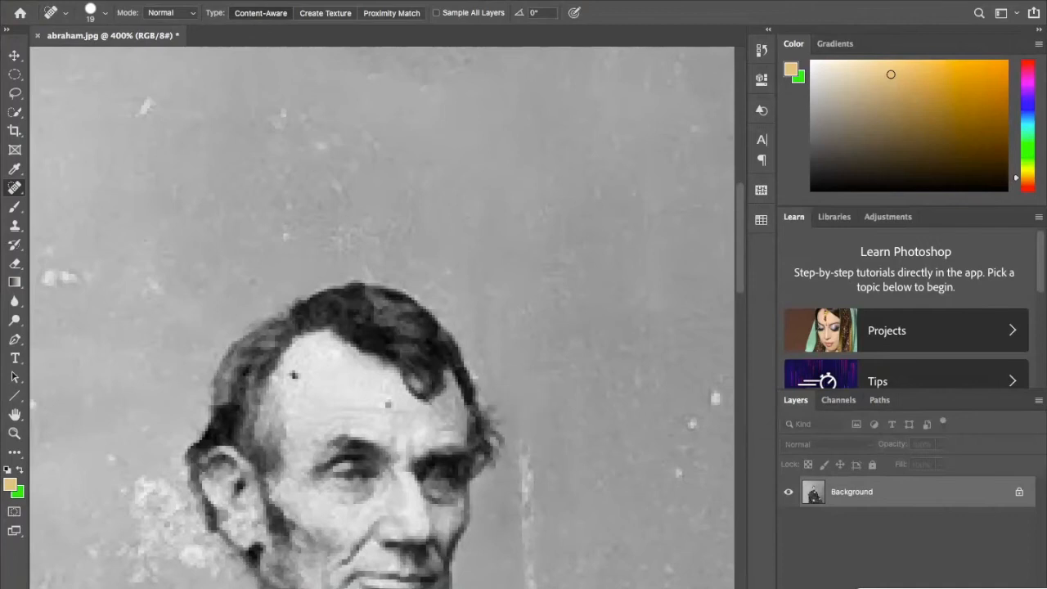
left_click(531, 486)
- Heal the scratch in the backdrop beside the man's cheek and beard
scroll(531, 486, "down", 3)
scroll(530, 343, "down", 1)
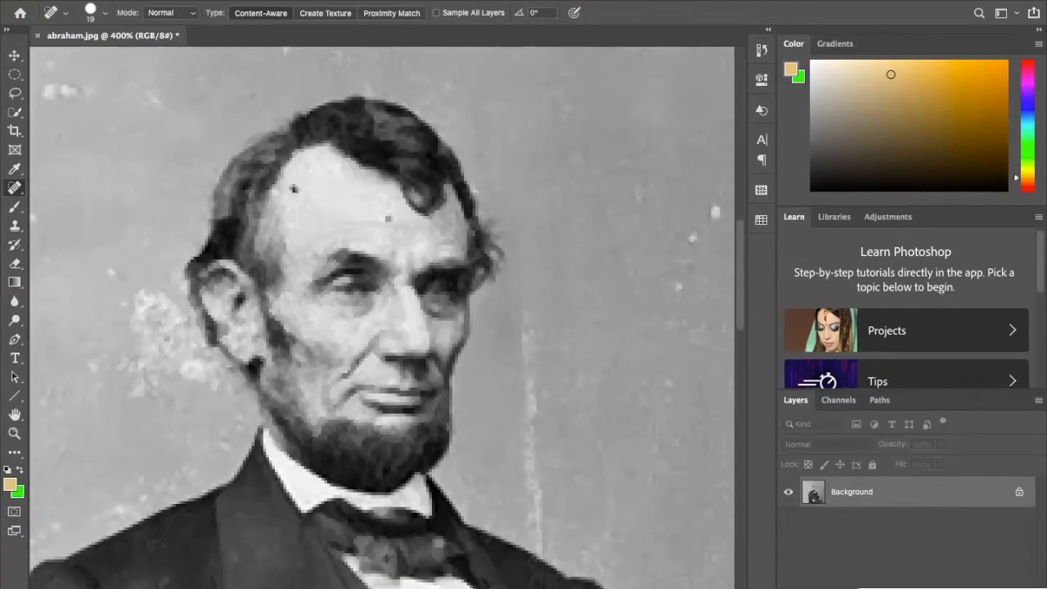
left_click(530, 339)
left_click(531, 399)
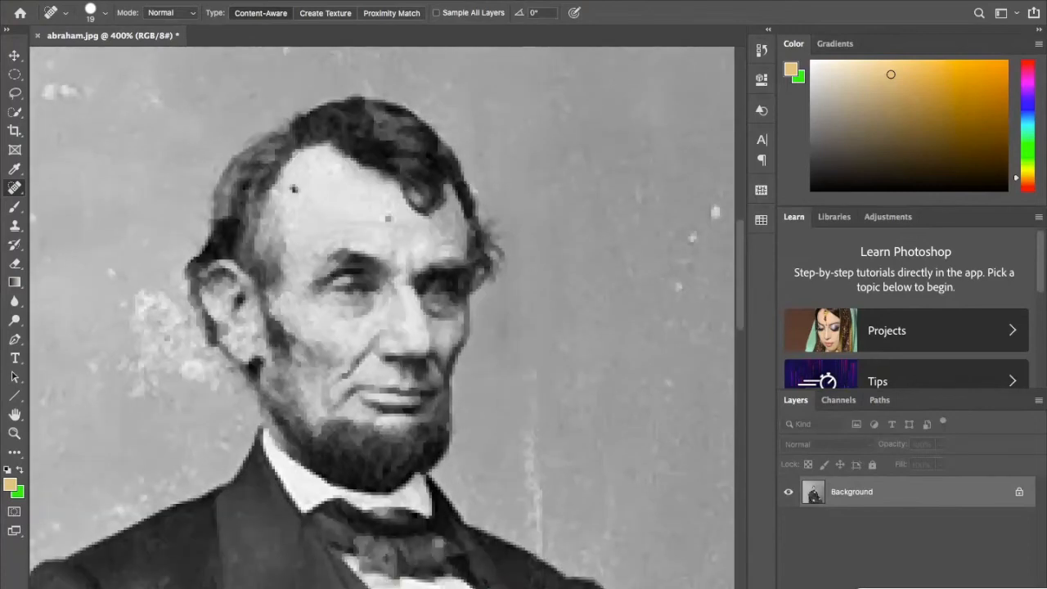
left_click(533, 456)
left_click(533, 418)
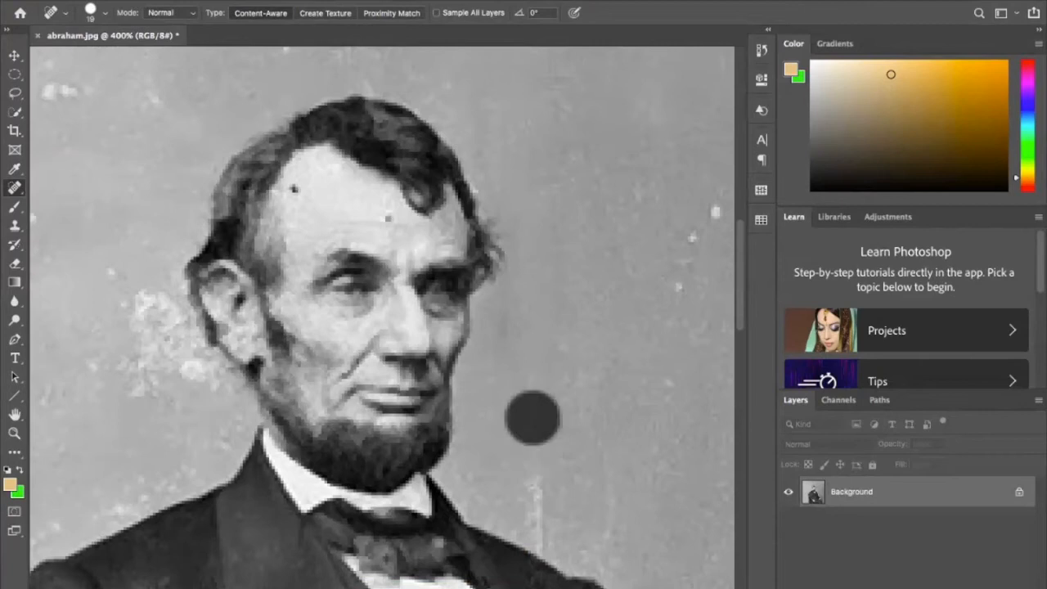
- Smooth the healed backdrop beside the beard and remove the last of the scratch down to the man's shoulder
left_click(533, 368)
left_click(533, 423)
left_click(523, 396)
left_click(534, 514)
left_click(533, 489)
left_click(538, 544)
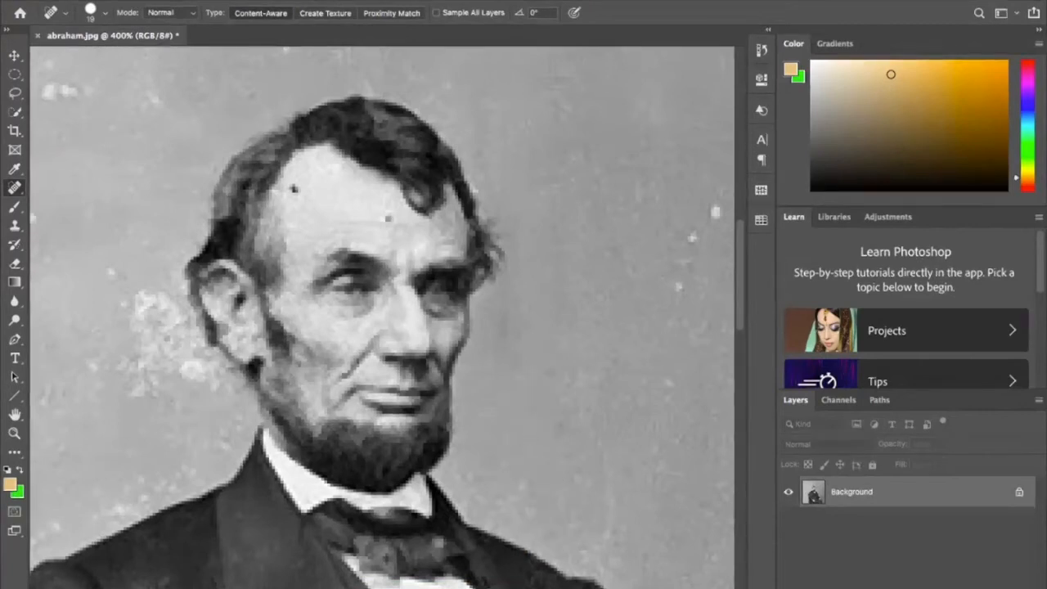
- Examine the two dark specks on the man's forehead up close
scroll(382, 318, "right", 8)
left_click(385, 188)
left_click(375, 221)
scroll(383, 318, "left", 8)
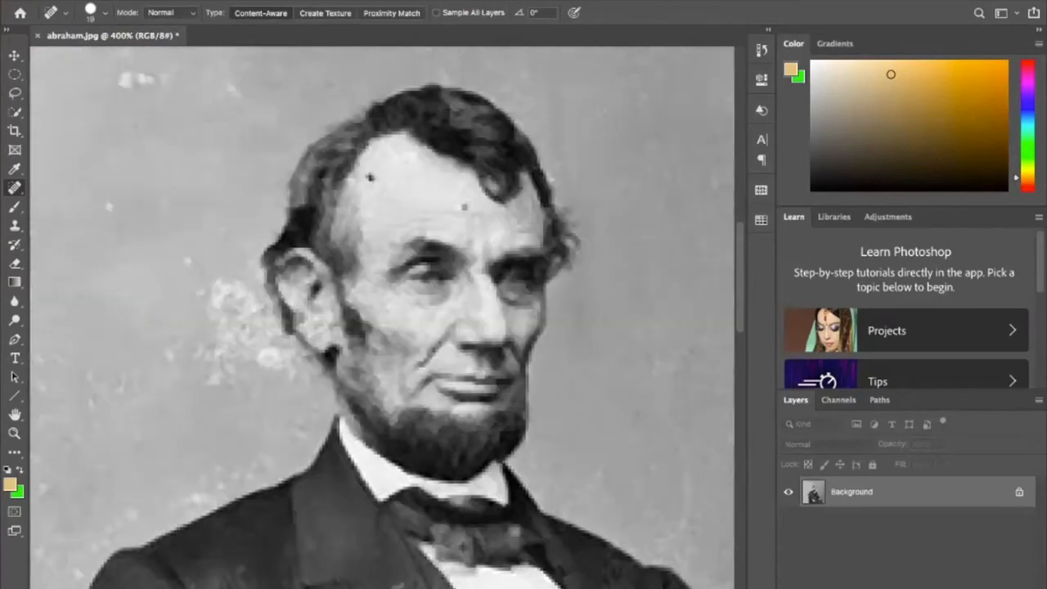
scroll(382, 318, "up", 5)
scroll(383, 318, "up", 3)
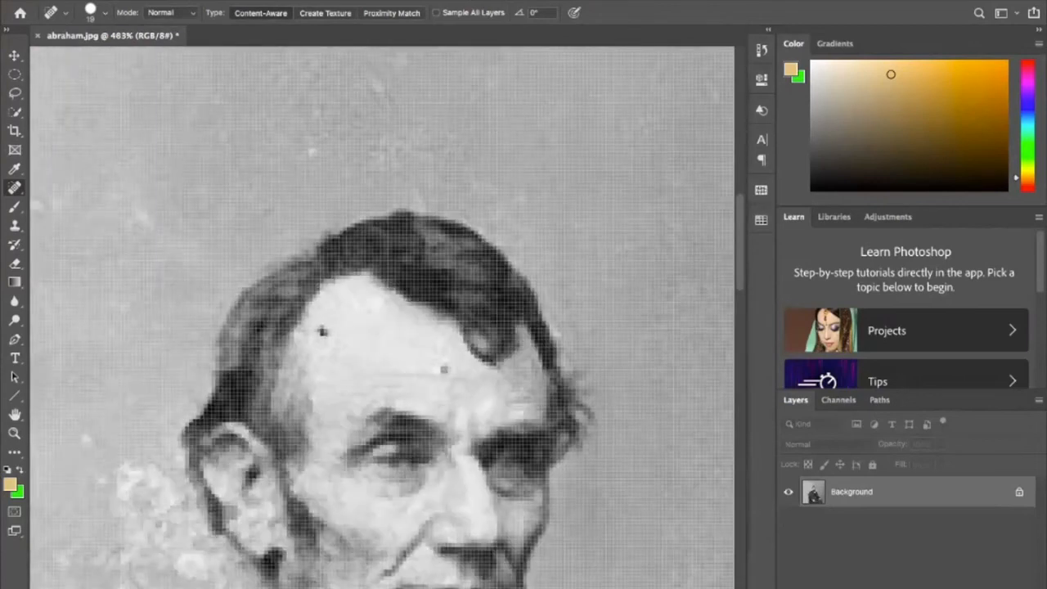
scroll(385, 334, "up", 2)
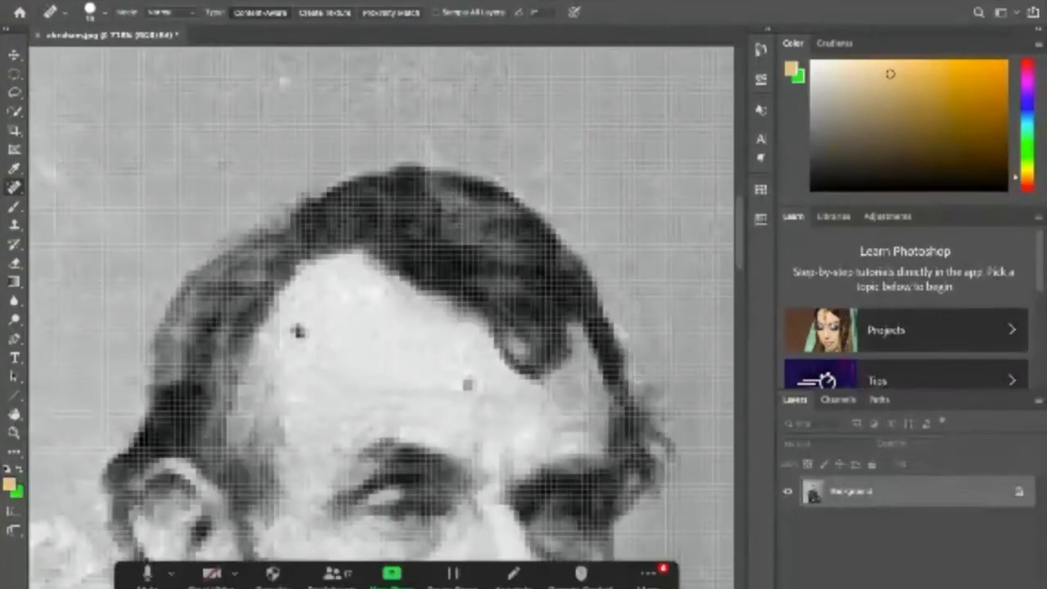
- Read the Zoom group chat and close its window
left_click(648, 576)
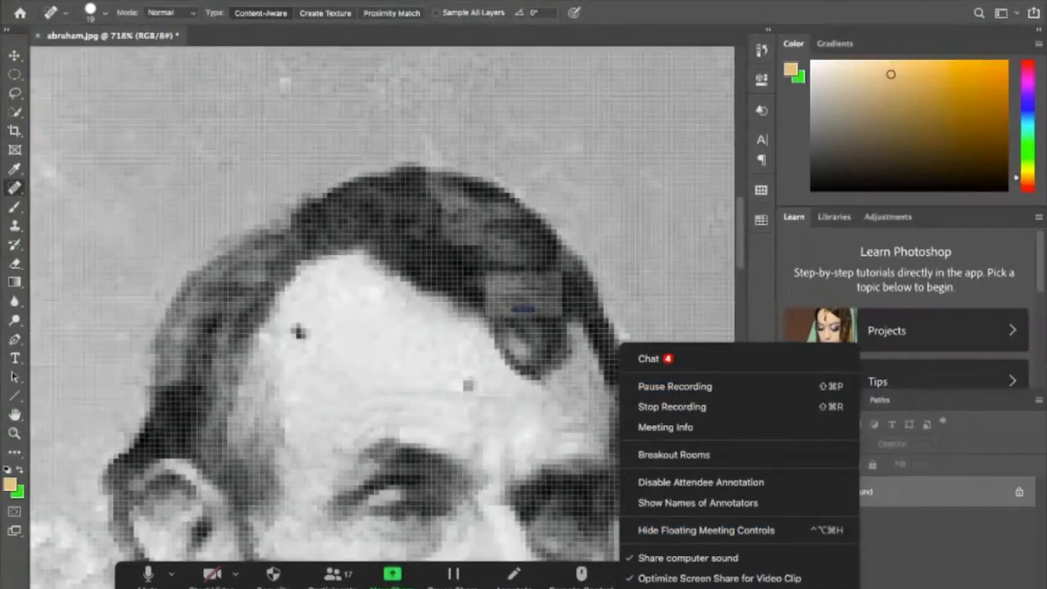
left_click(649, 358)
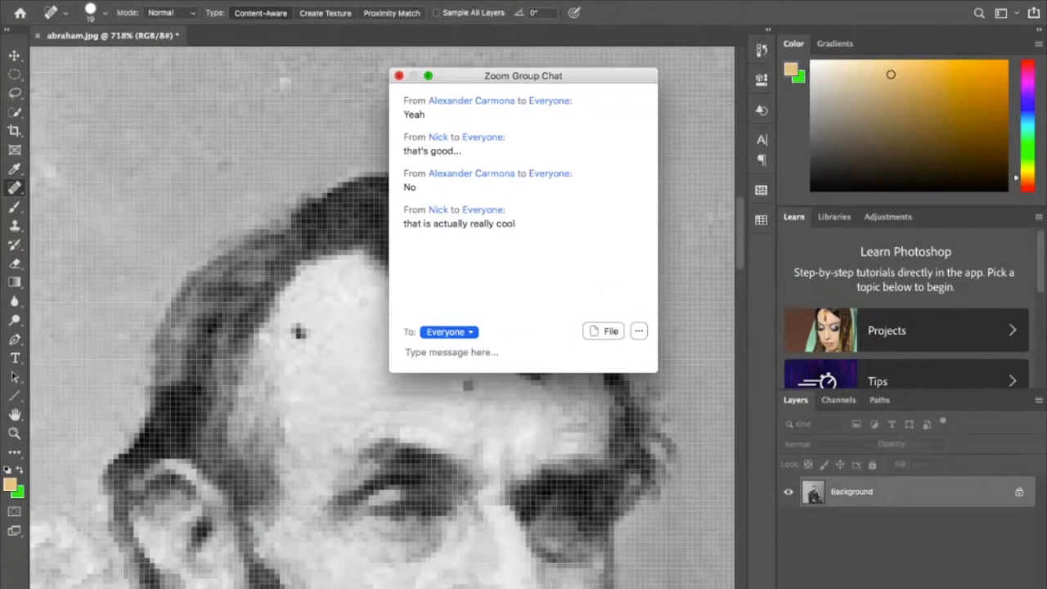
left_click(399, 75)
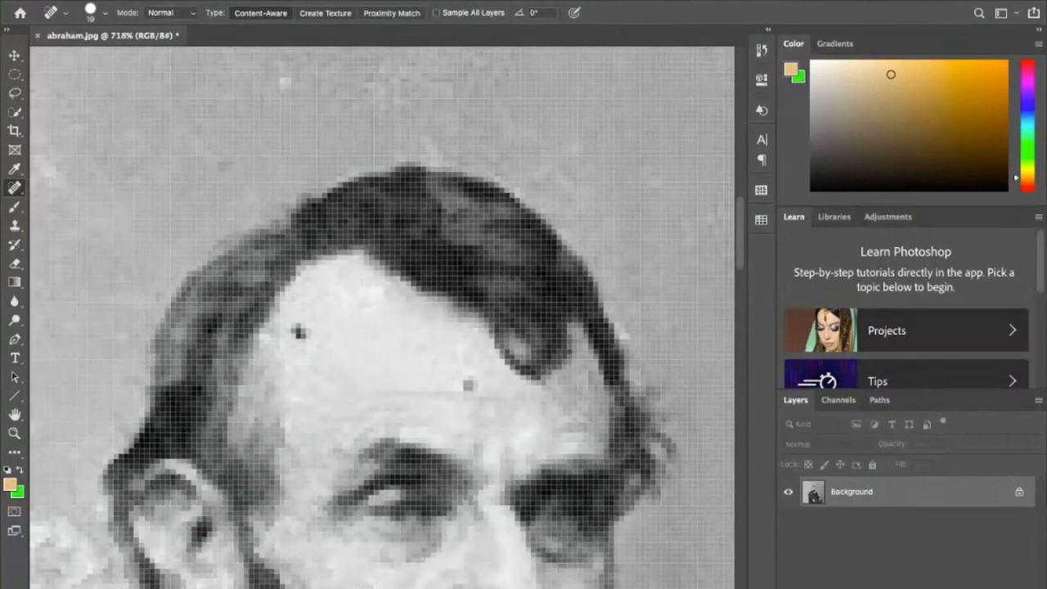
- Enlarge the Spot Healing Brush to size 40
key("bracketleft")
key("bracketright")
key("bracketright")
key("bracketright")
key("bracketright")
key("bracketright")
key("bracketright")
key("bracketright")
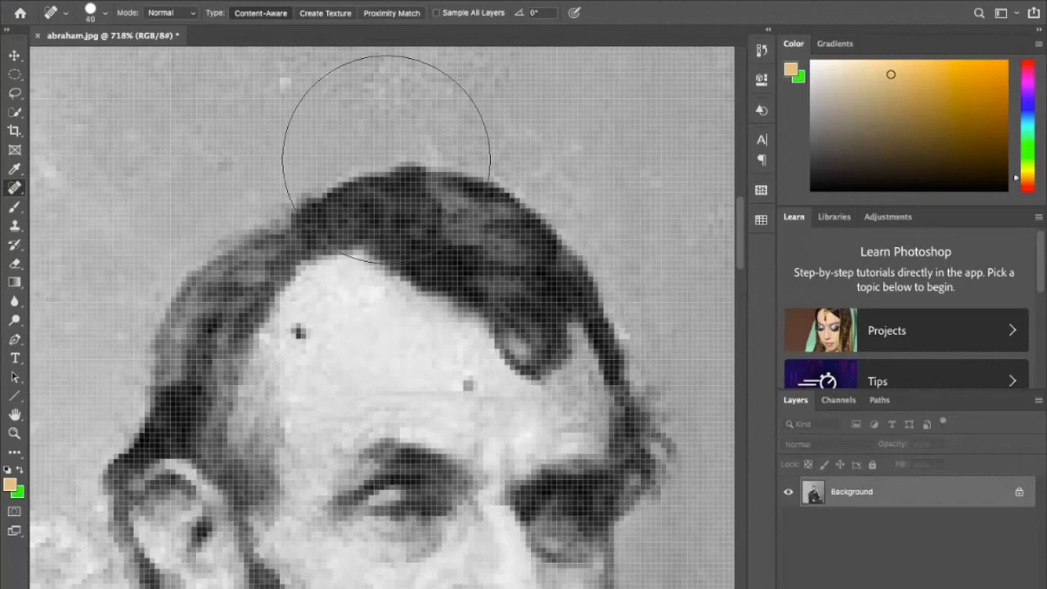
- Shrink the Spot Healing Brush to size 7 and heal the two dark specks on the man's forehead
key("bracketleft")
key("bracketleft")
key("bracketleft")
key("bracketleft")
key("bracketleft")
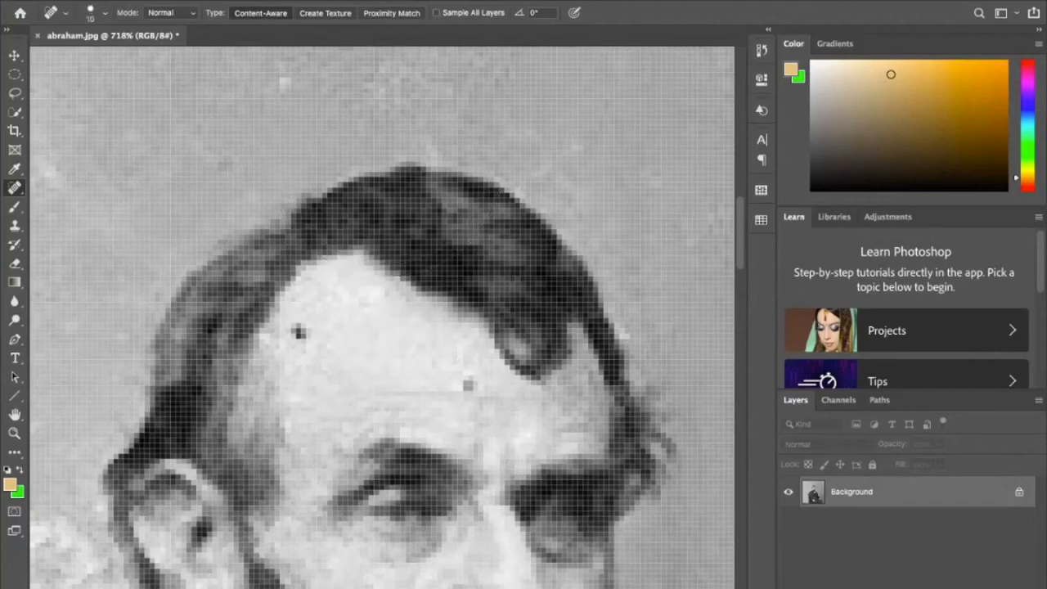
key("bracketleft")
key("bracketleft")
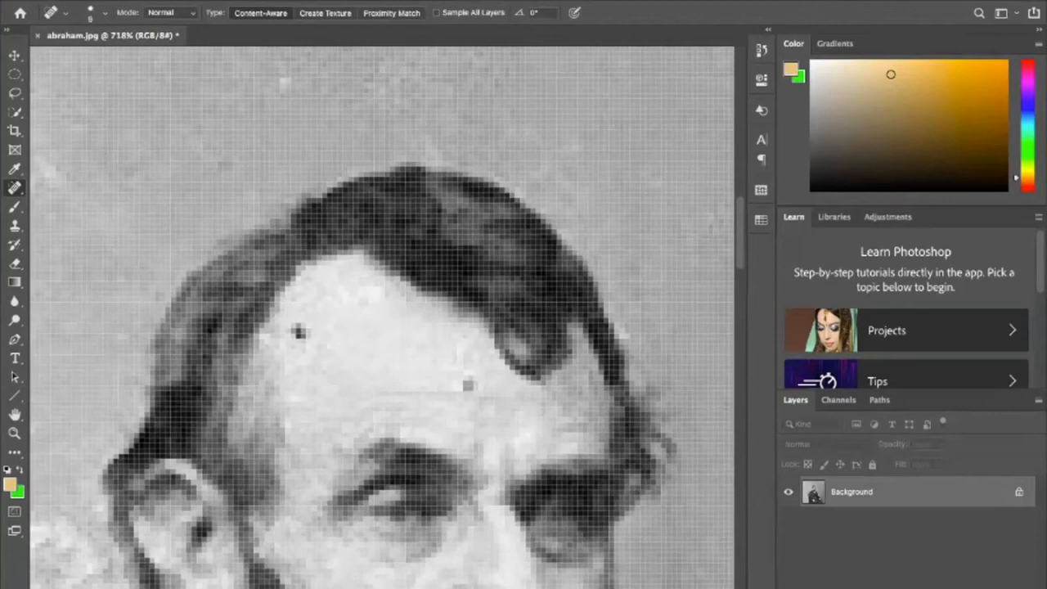
left_click(299, 332)
left_click(468, 384)
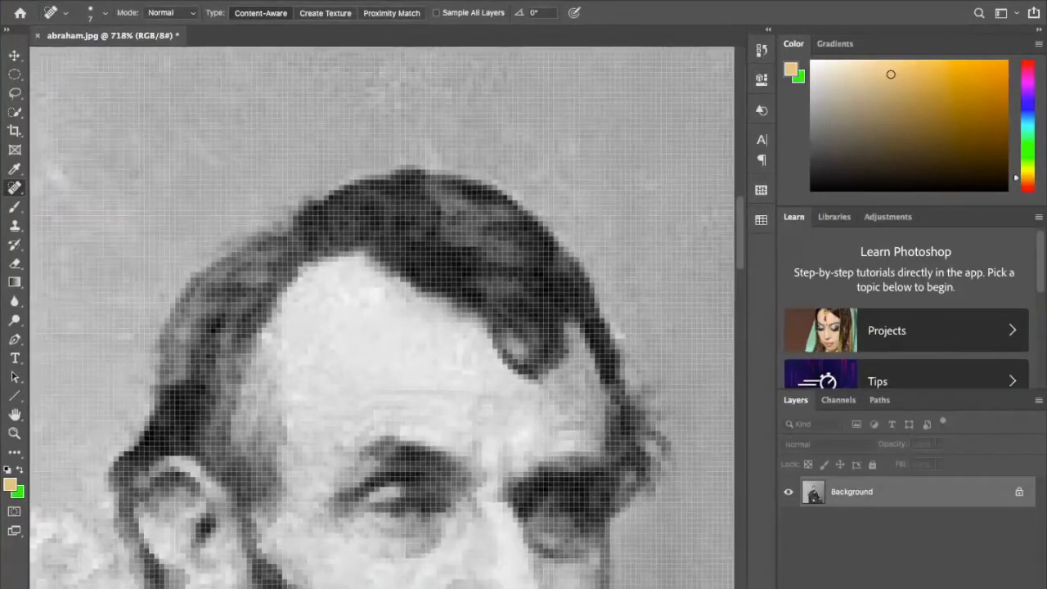
- Heal the light specks on the coat's upper lapel and chest area with the size 7 Spot Healing Brush
scroll(382, 318, "down", 10)
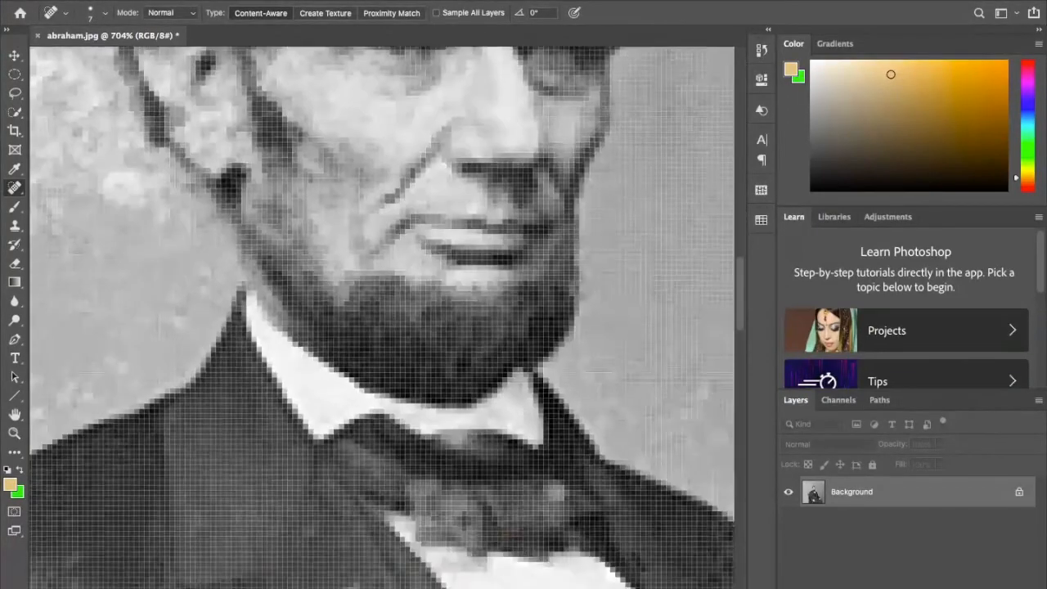
left_click(414, 455)
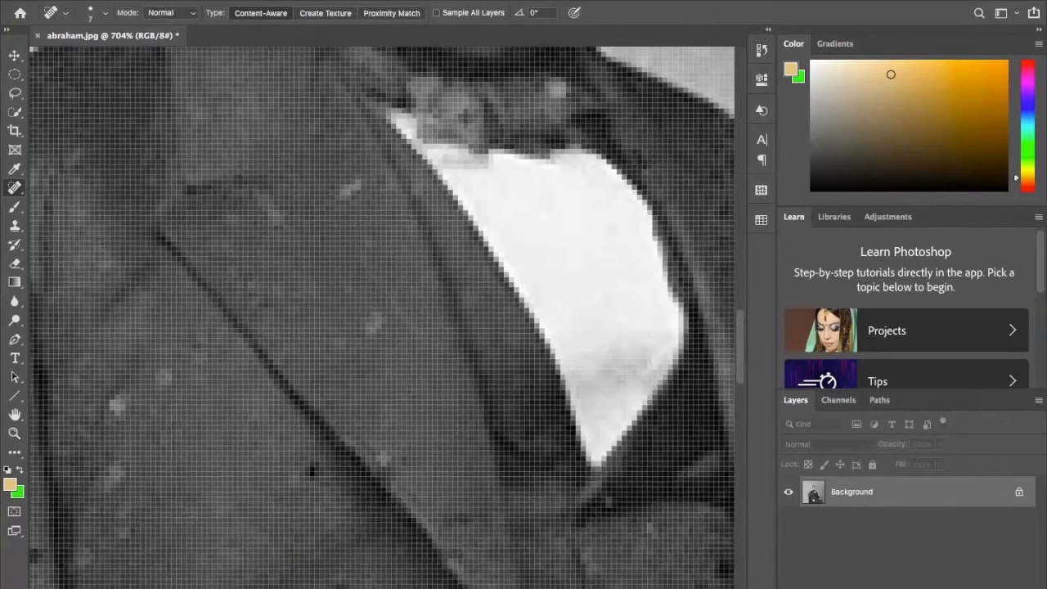
left_click(355, 190)
left_click(164, 375)
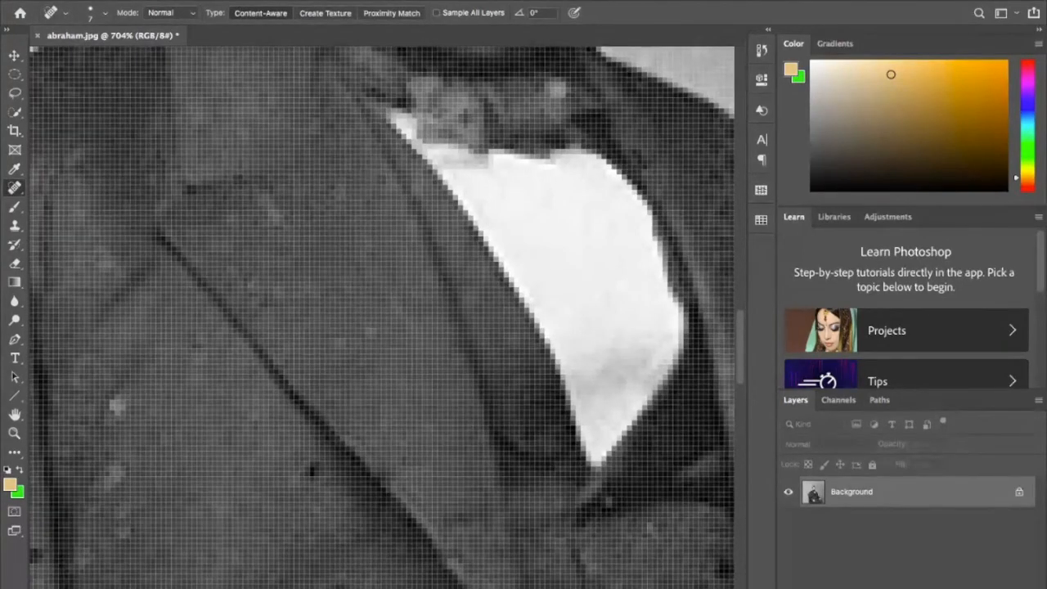
left_click(119, 404)
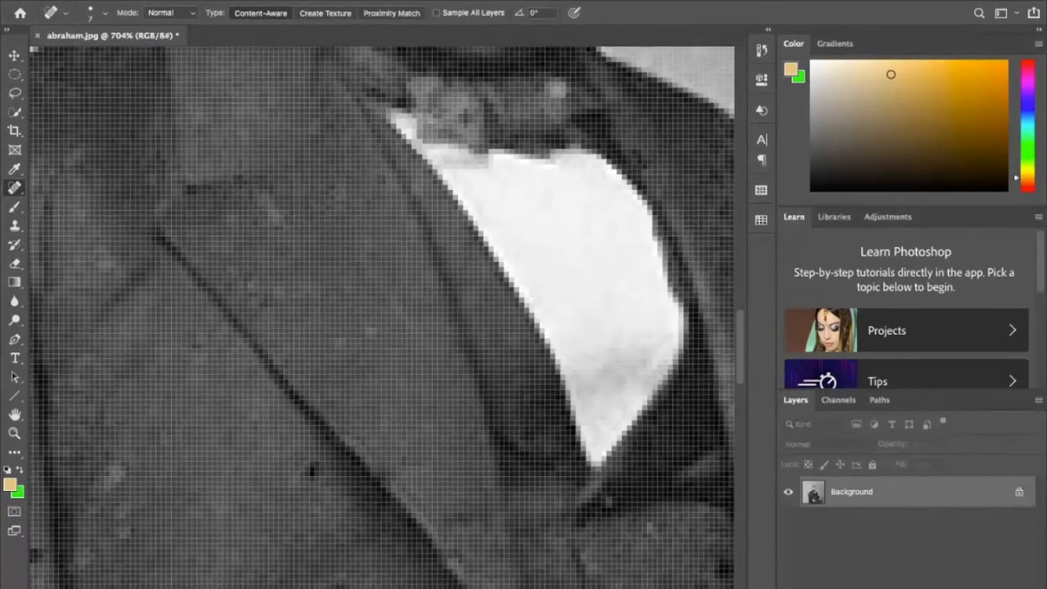
left_click(113, 474)
left_click(163, 444)
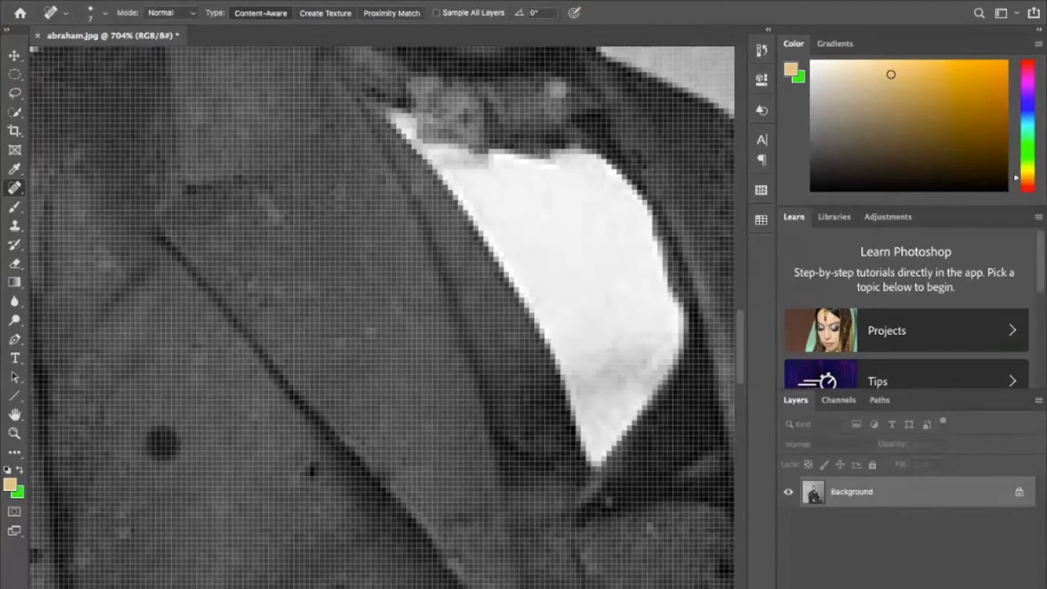
left_click(125, 530)
left_click(124, 507)
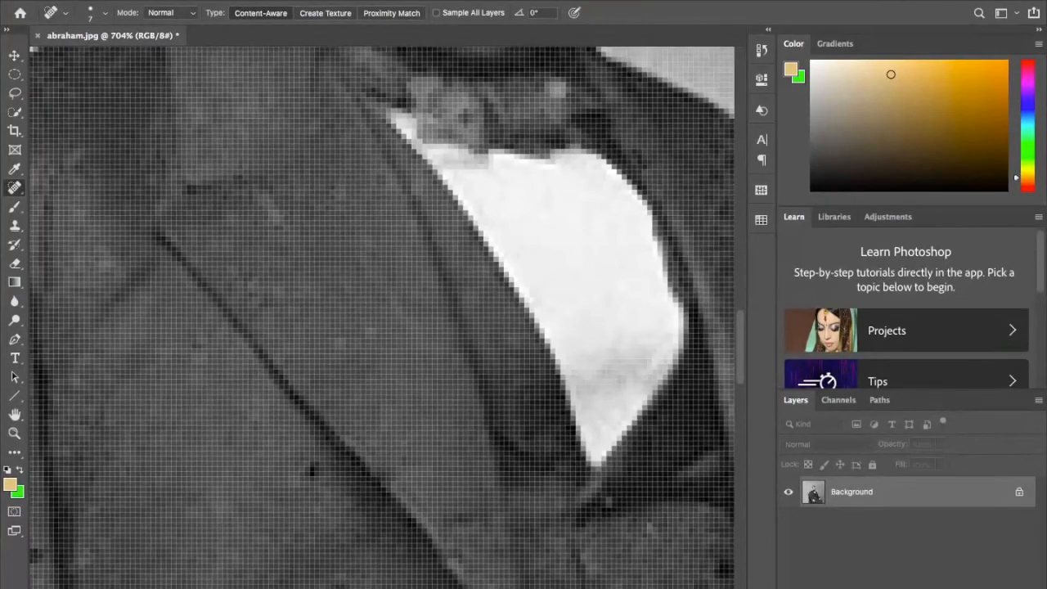
left_click(79, 517)
left_click(108, 511)
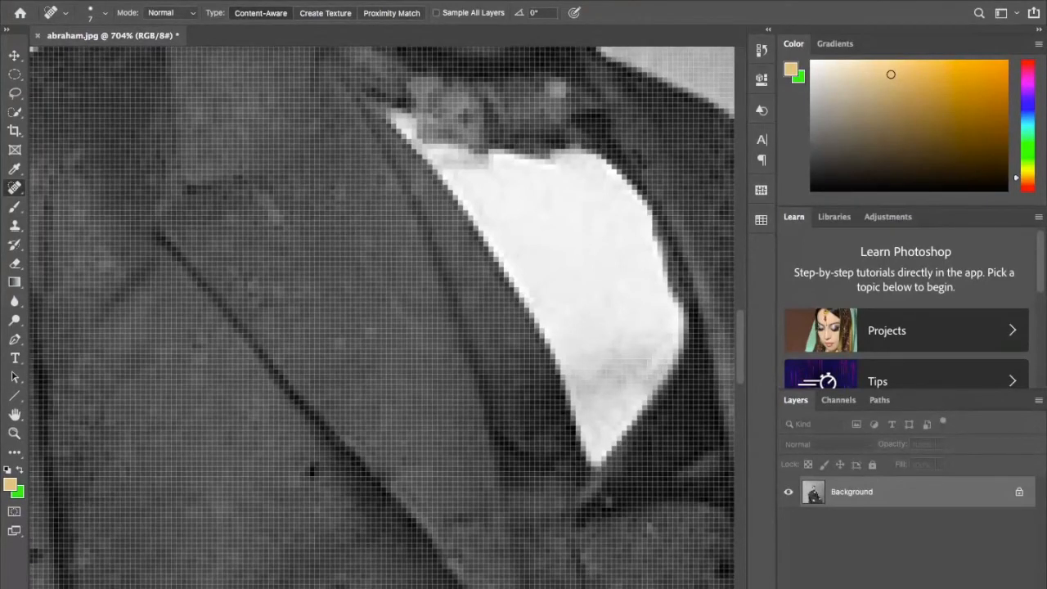
left_click(84, 560)
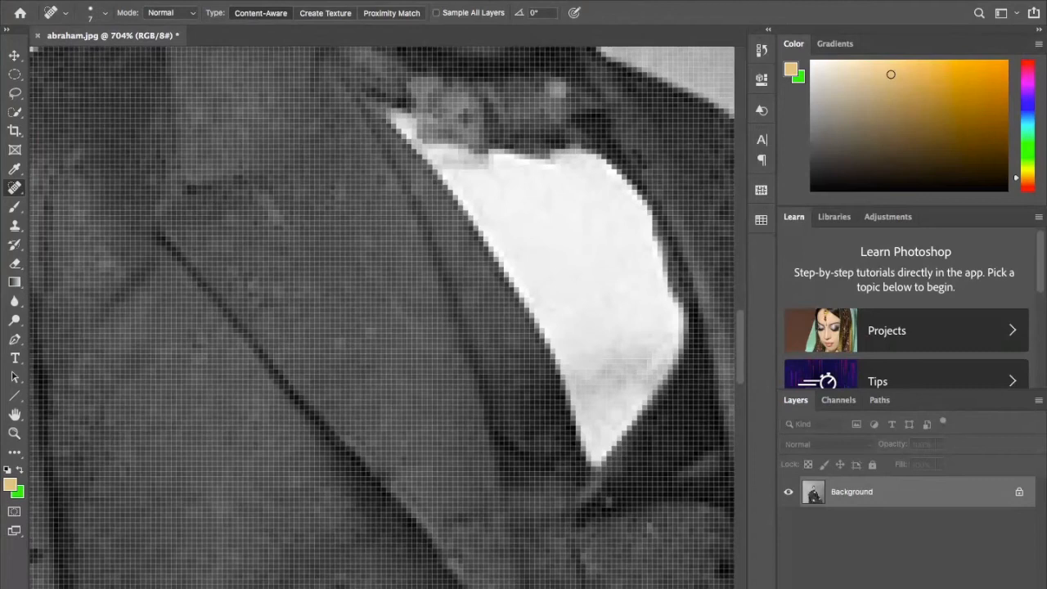
- Heal the faint specks along the wide coat lapel and the light spot on the bow tie
left_click(338, 343)
left_click(368, 335)
left_click(267, 297)
left_click(233, 273)
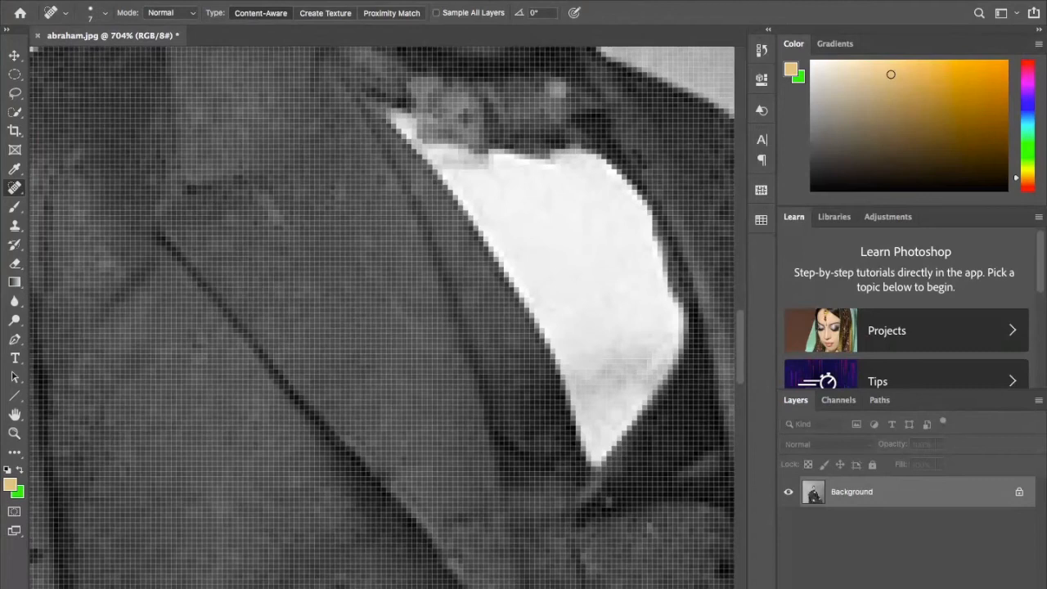
left_click(338, 190)
scroll(410, 306, "down", 10)
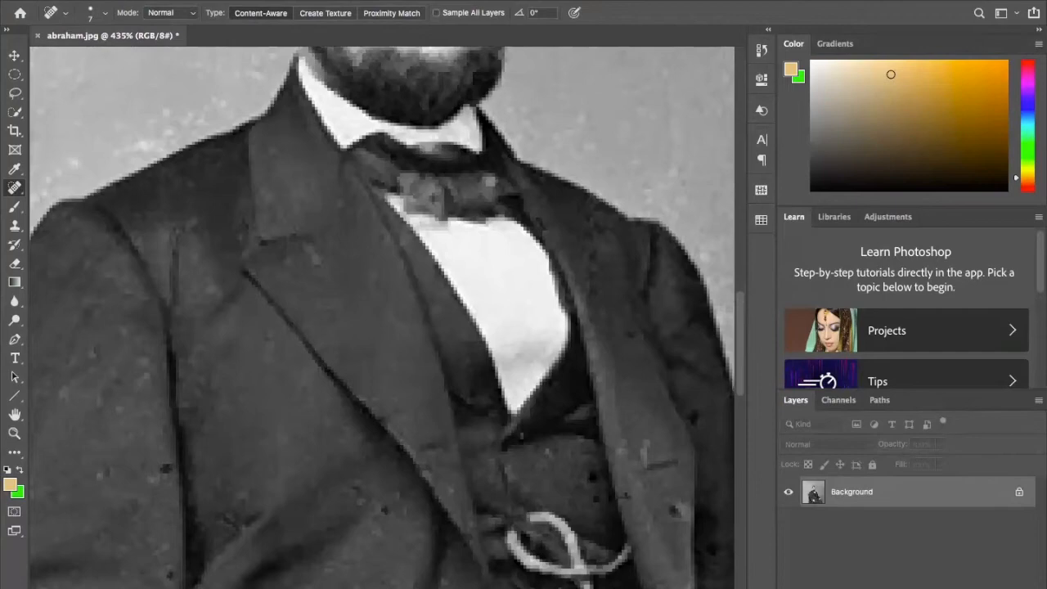
scroll(467, 262, "up", 4)
left_click(481, 197)
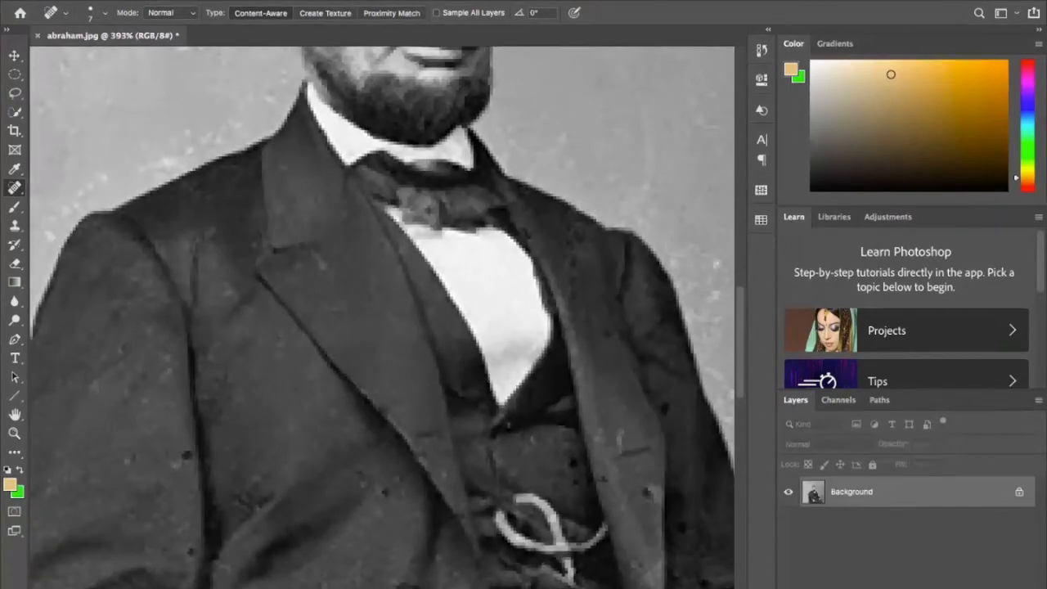
- Heal the light specks on the lower coat front beside the vest
scroll(378, 336, "down", 2)
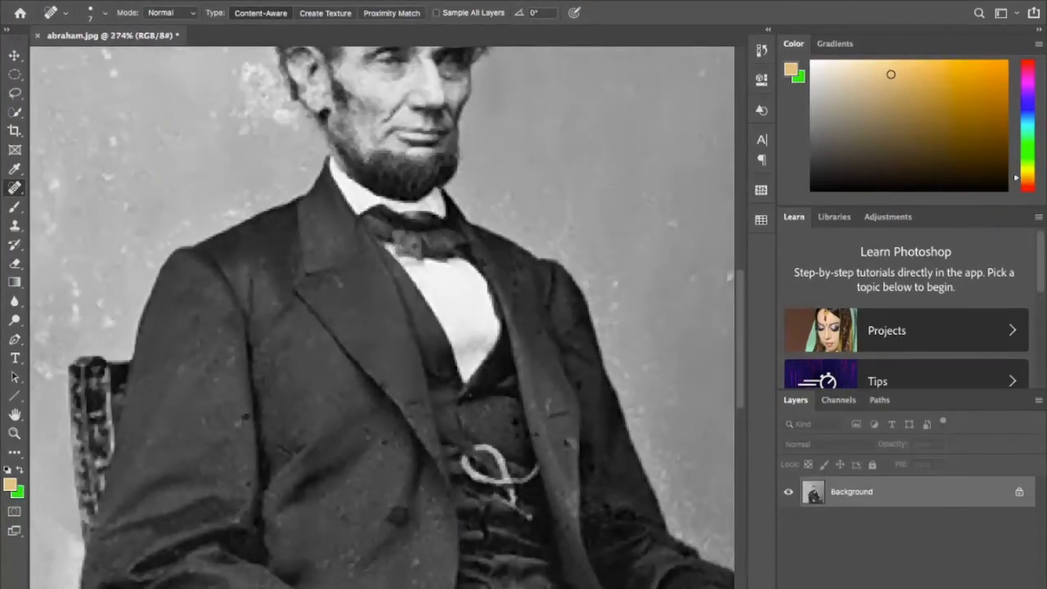
scroll(382, 318, "down", 2)
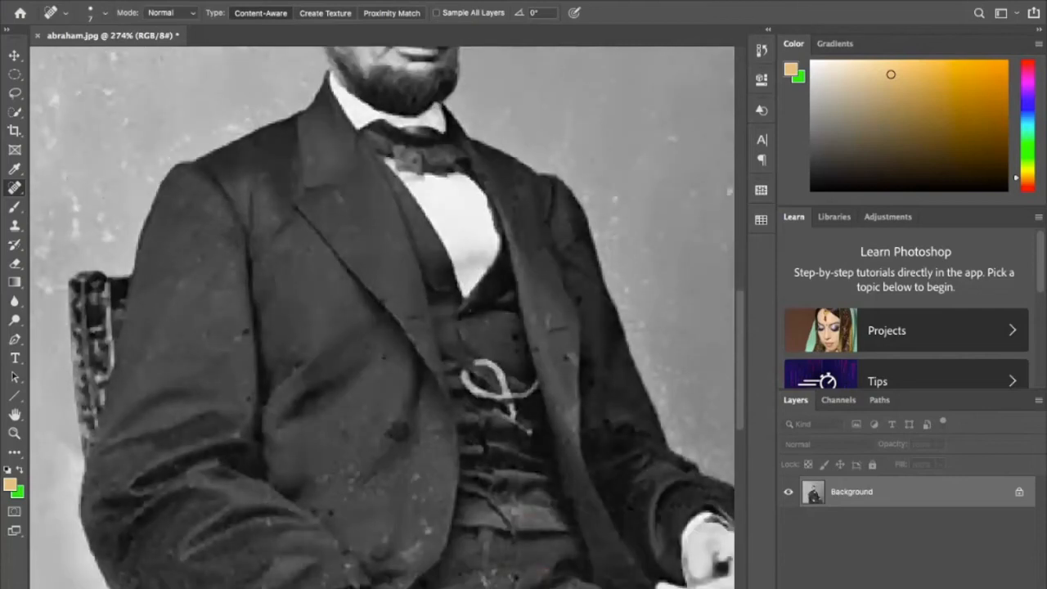
scroll(382, 318, "up", 2)
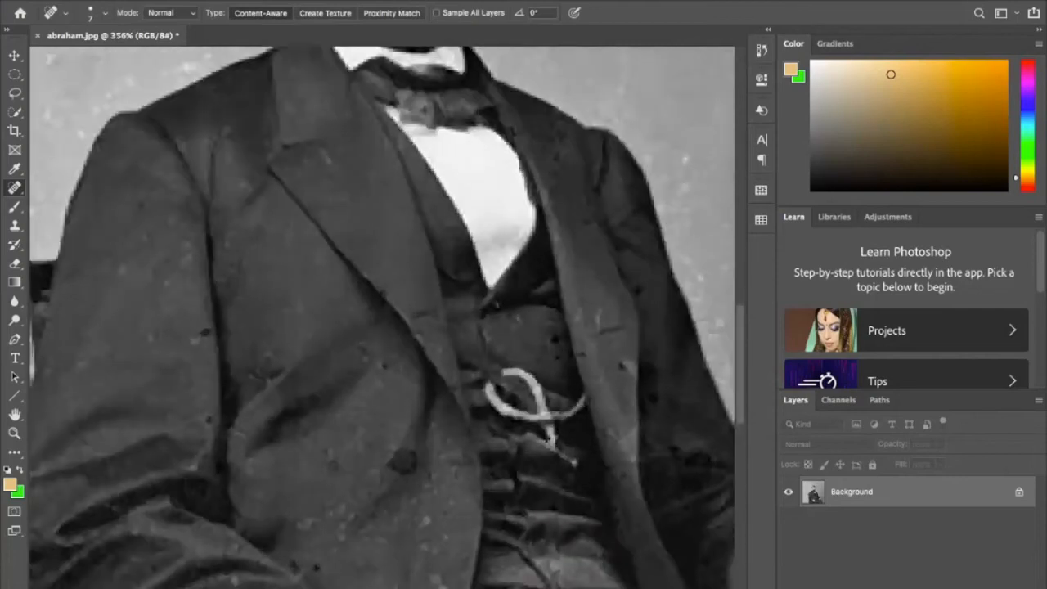
scroll(382, 317, "down", 5)
left_click(460, 401)
left_click(454, 391)
left_click(441, 353)
left_click(462, 346)
left_click(444, 326)
left_click(440, 333)
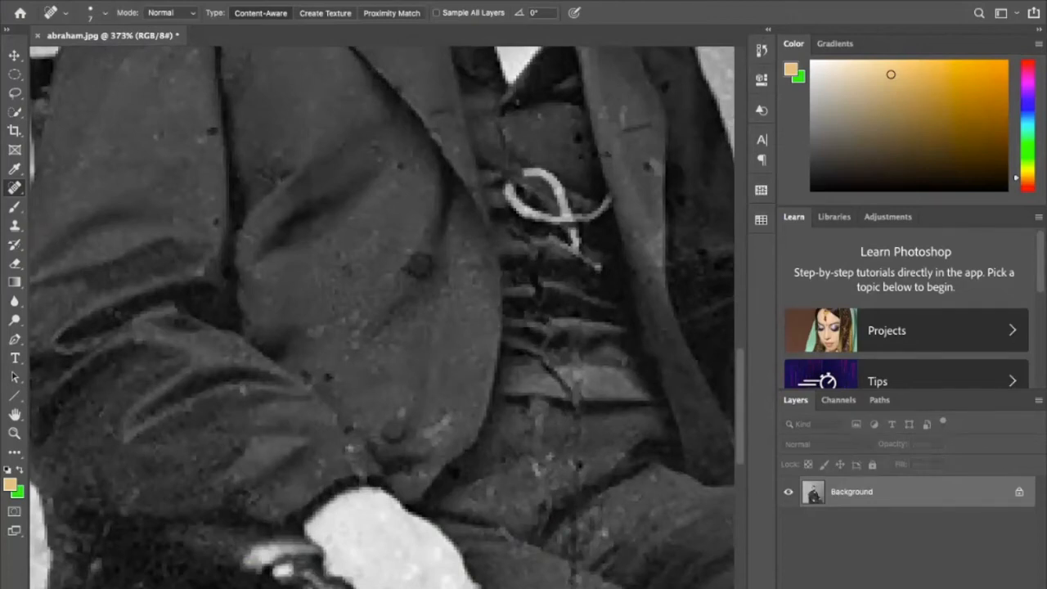
- Heal the dark specks on the coat sleeve and the middle of the coat front
left_click(315, 331)
left_click(209, 132)
left_click(216, 223)
left_click(212, 129)
left_click(401, 168)
left_click(376, 154)
- Heal the lower stretch of the vertical crack and the dark spot on the trouser thigh
scroll(434, 327, "down", 1)
scroll(433, 327, "down", 8)
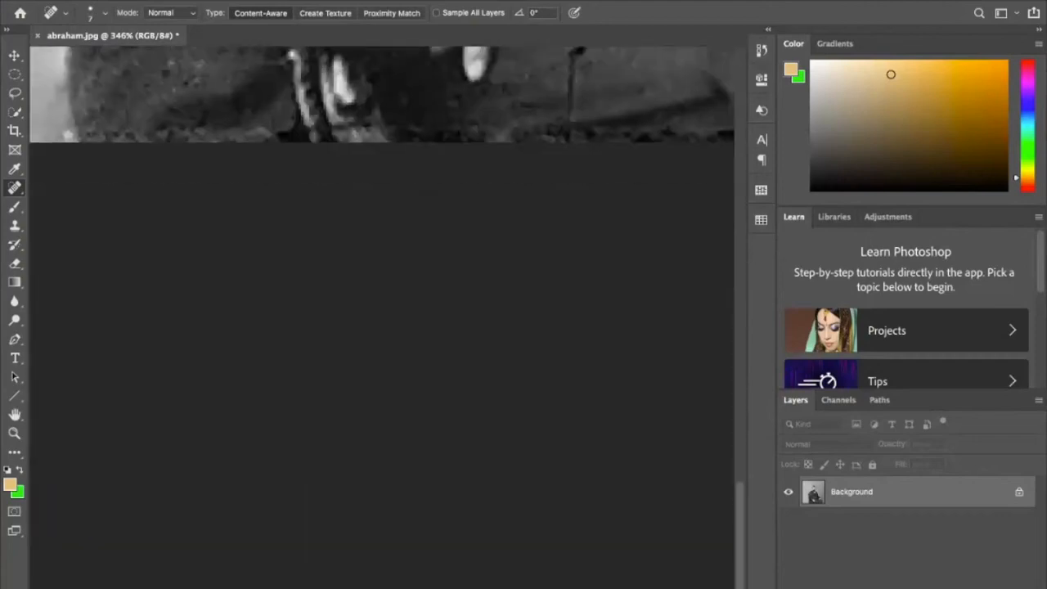
scroll(434, 328, "up", 6)
scroll(385, 317, "down", 4)
scroll(384, 318, "right", 3)
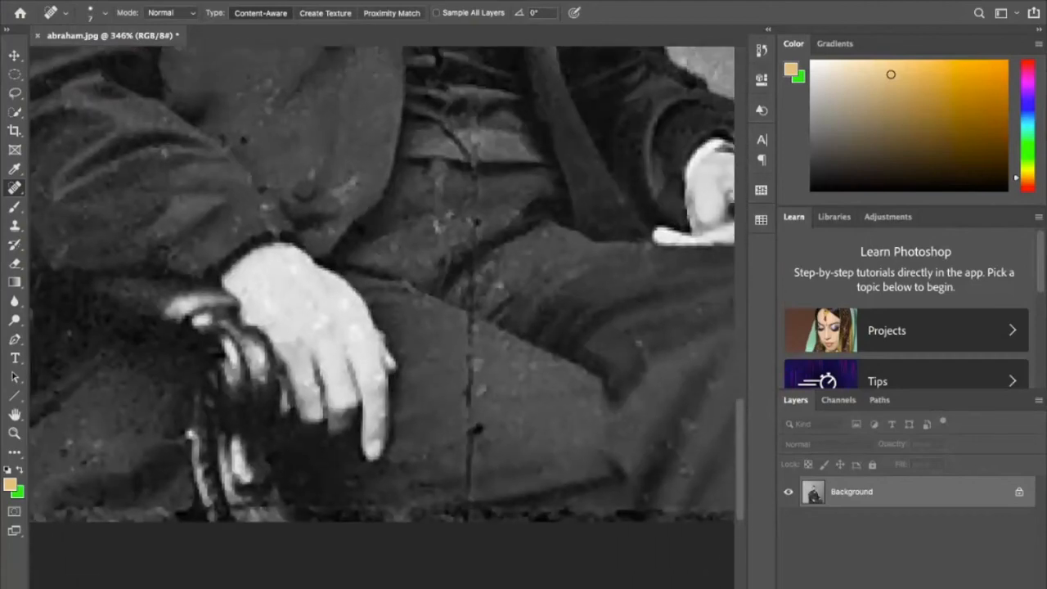
scroll(388, 317, "up", 3)
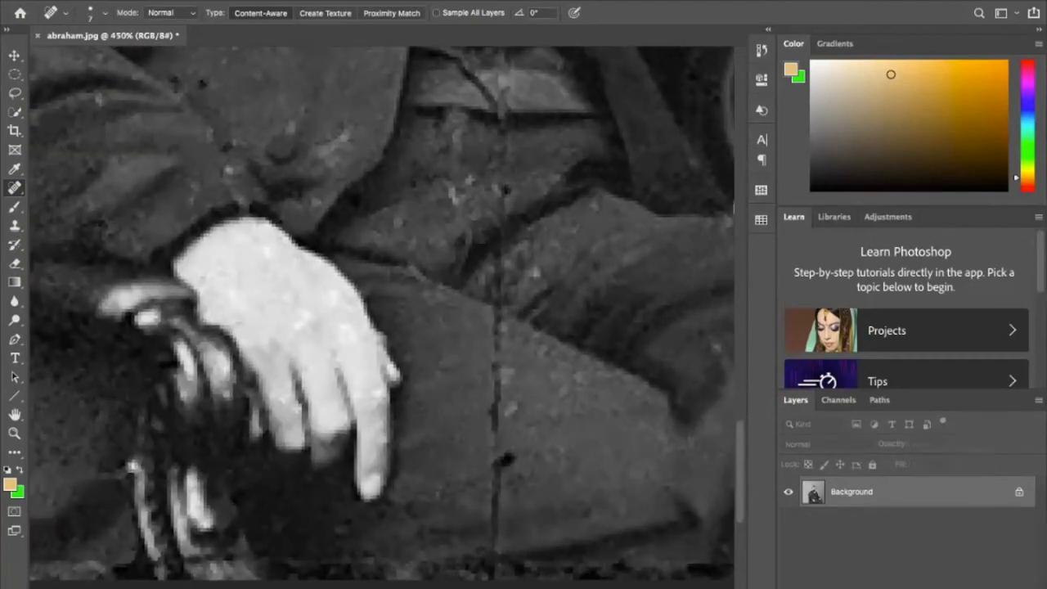
left_click(494, 519)
left_click(495, 502)
left_click(496, 488)
left_click(497, 470)
left_click(504, 456)
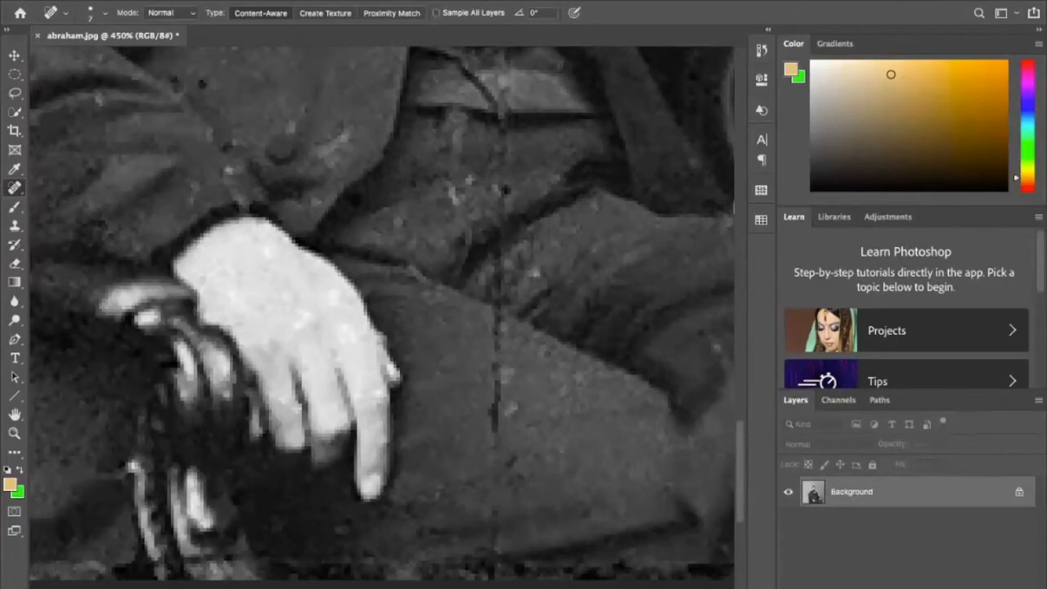
- Heal the upper stretch of the vertical crack on the thigh, up to the trouser fold
left_click(495, 426)
left_click(497, 392)
left_click(498, 370)
left_click(496, 352)
left_click(497, 327)
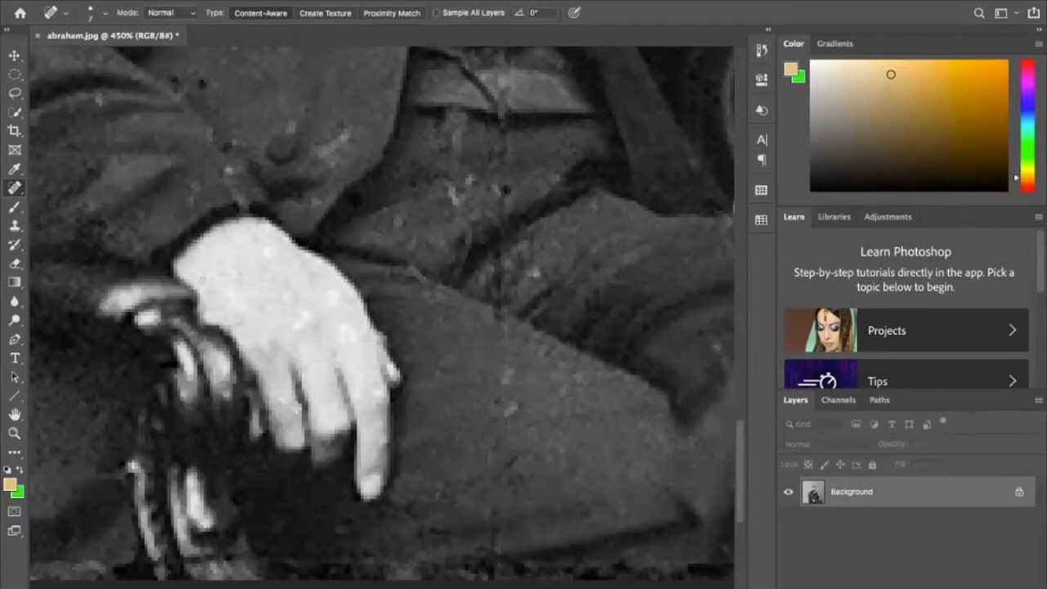
- Heal the rest of the vertical crack across the lap and waistband, including the nearby speck on the lap
left_click(497, 257)
left_click(497, 288)
left_click(499, 294)
left_click(503, 133)
left_click(503, 120)
left_click(504, 95)
scroll(383, 323, "down", 5)
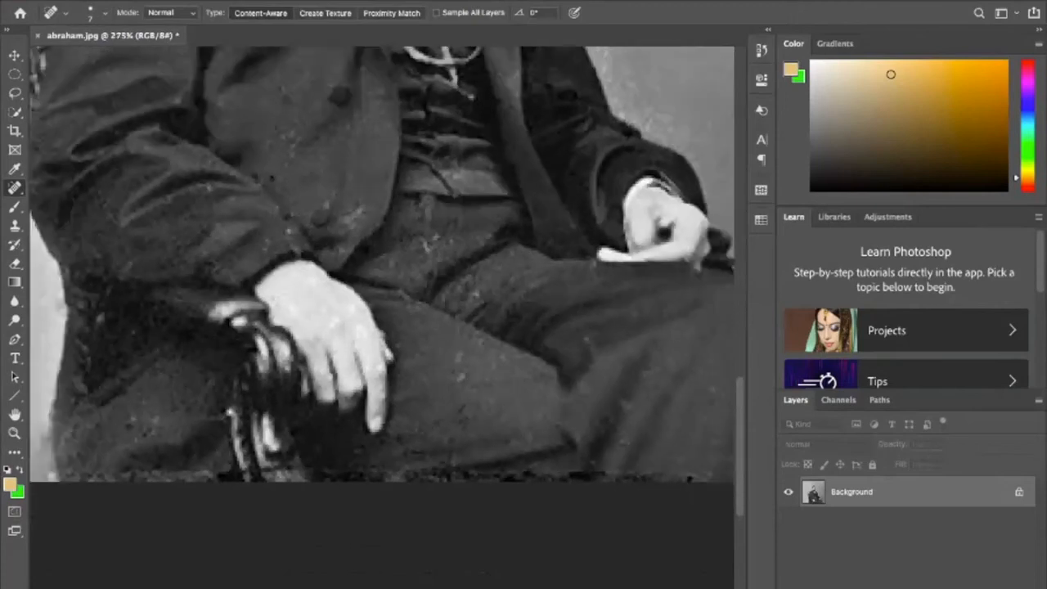
left_click(436, 237)
- Heal the remaining small specks on the trouser leg near the knee and on the coat sleeve
scroll(405, 332, "down", 2)
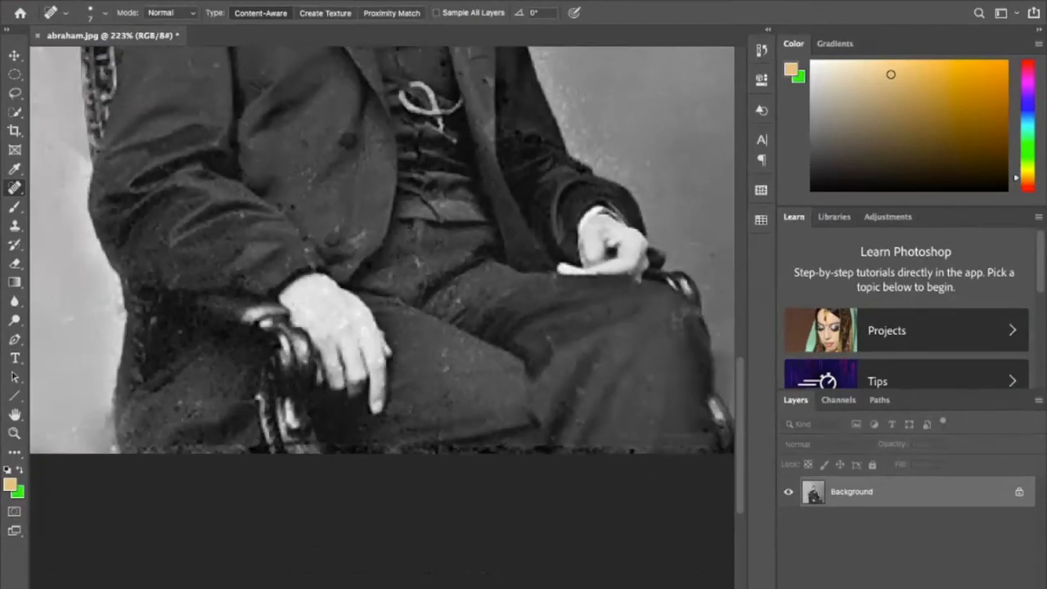
left_click(582, 393)
left_click(245, 215)
scroll(382, 327, "down", 8)
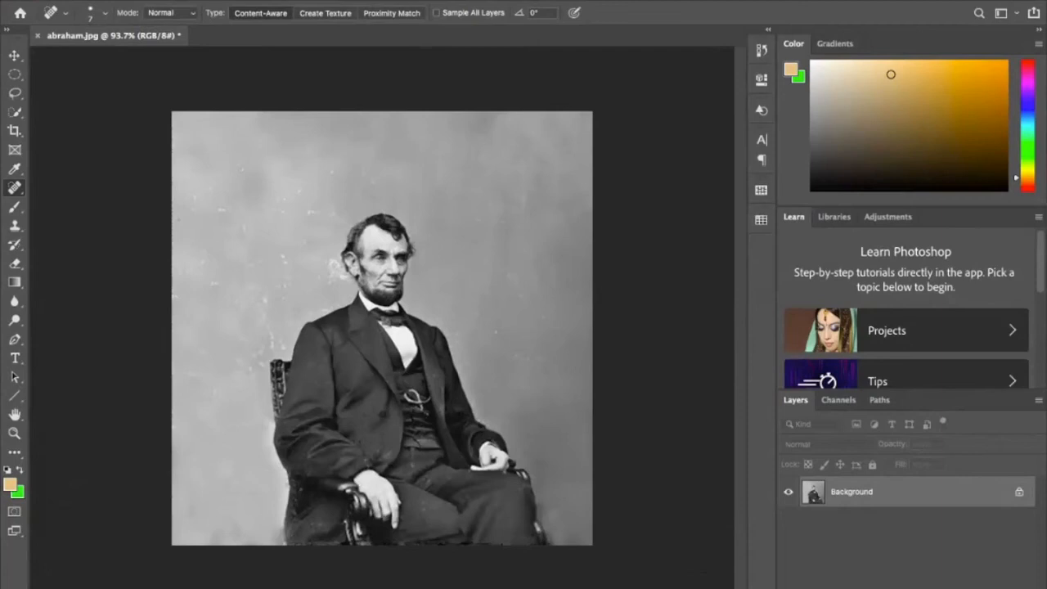
- Enlarge the Spot Healing Brush to size 20 and heal the white specks in the background above and beside the head
scroll(383, 333, "up", 3)
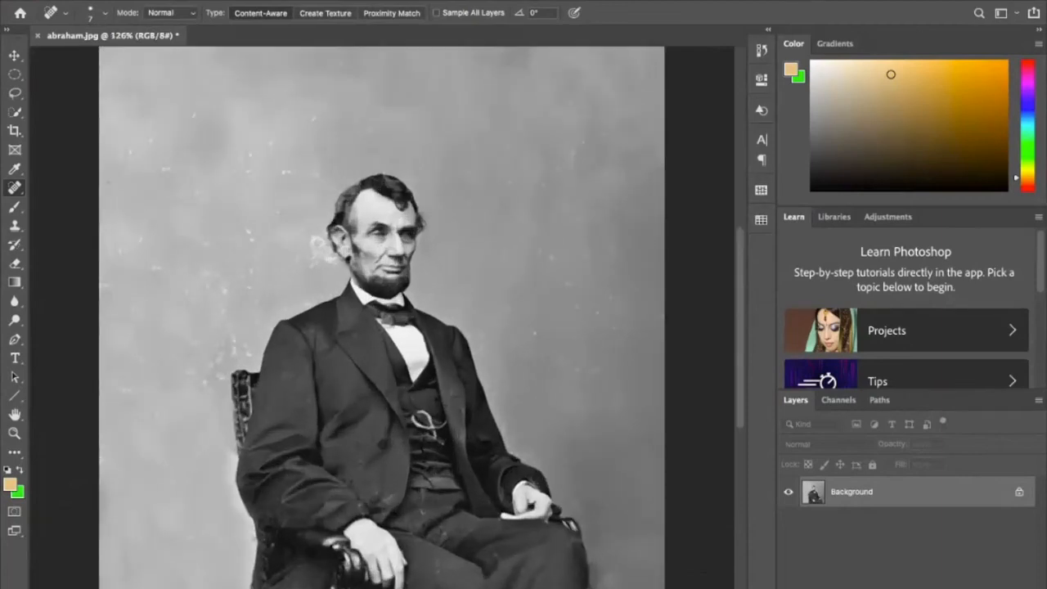
key("bracketright")
key("bracketright")
key("bracketright")
key("bracketright")
left_click(153, 141)
left_click(194, 120)
left_click(275, 142)
left_click(314, 120)
left_click(325, 92)
left_click(282, 95)
- Heal the white specks in the background between the man's head and the photo's near edge
left_click(251, 238)
left_click(239, 232)
left_click(213, 246)
left_click(151, 269)
left_click(163, 268)
left_click(151, 259)
left_click(137, 240)
left_click(143, 227)
left_click(124, 254)
left_click(108, 248)
left_click(108, 188)
- Heal the light blotch in the background beside the man's ear
left_click(314, 262)
left_click(336, 268)
left_click(317, 243)
- Heal the specks in the background on the side the man faces and the spot near the chair's armrest
scroll(387, 327, "down", 1)
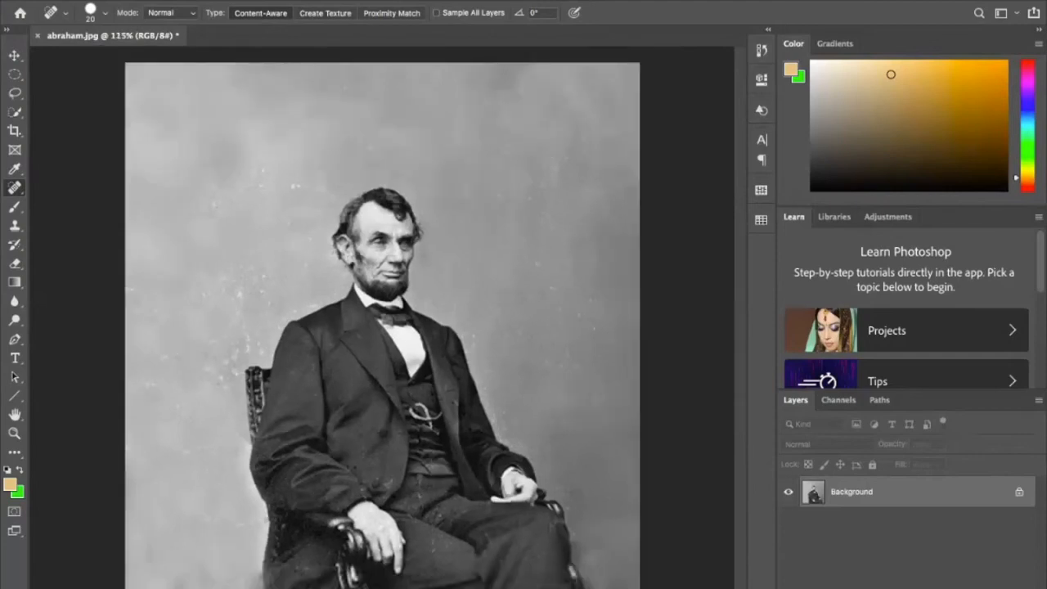
left_click(575, 504)
left_click(599, 330)
left_click(595, 295)
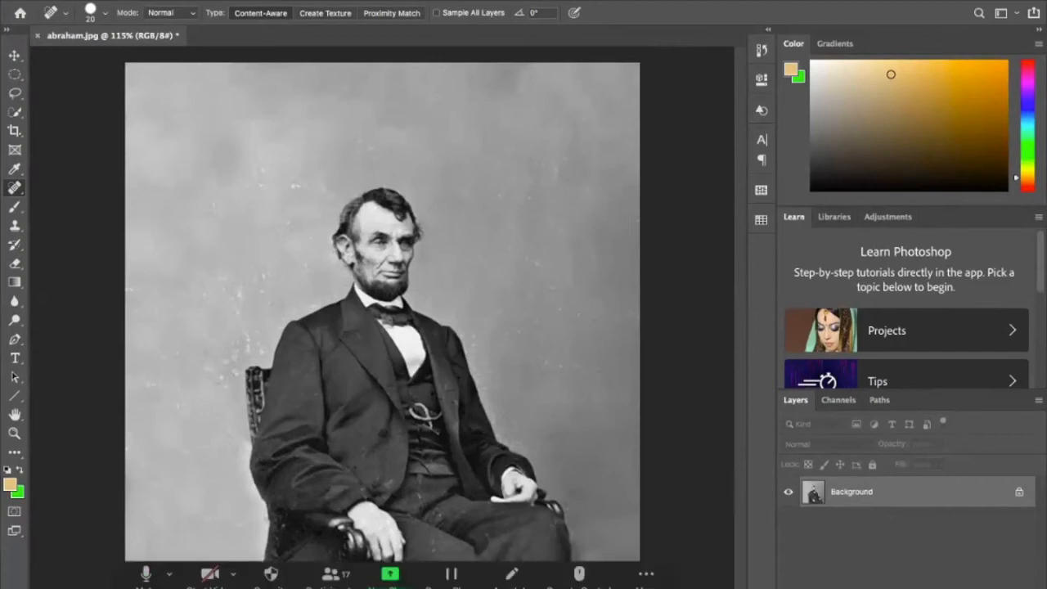
- Save the restored photo as "abraham fixed.jpg" in the Fast Photo Fixes folder, as a Baseline ("Standard") JPEG at quality 12
left_click_drag(458, 1, 521, 27)
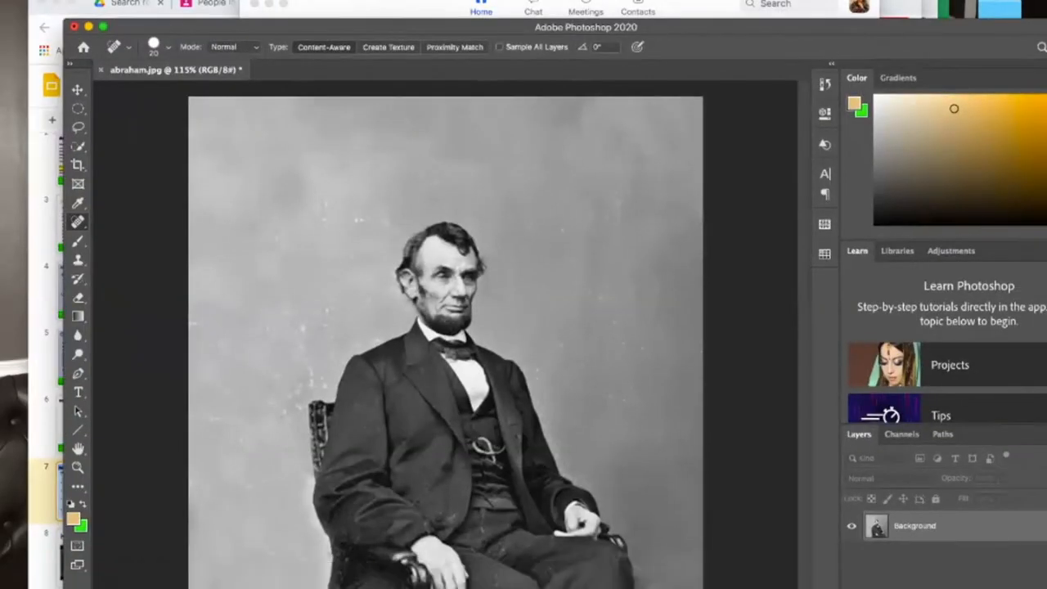
left_click(114, 1)
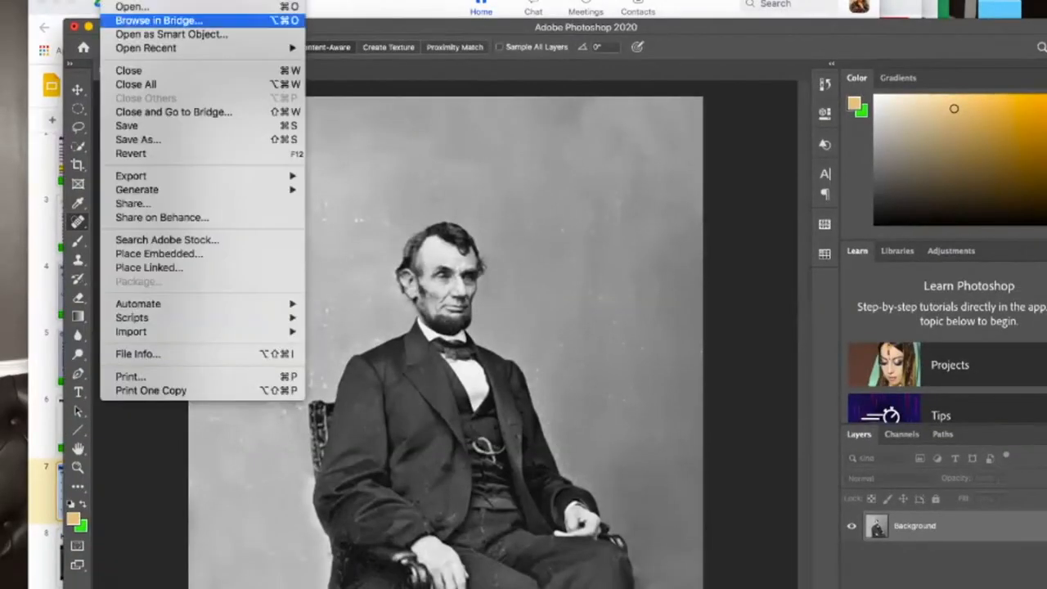
left_click(139, 140)
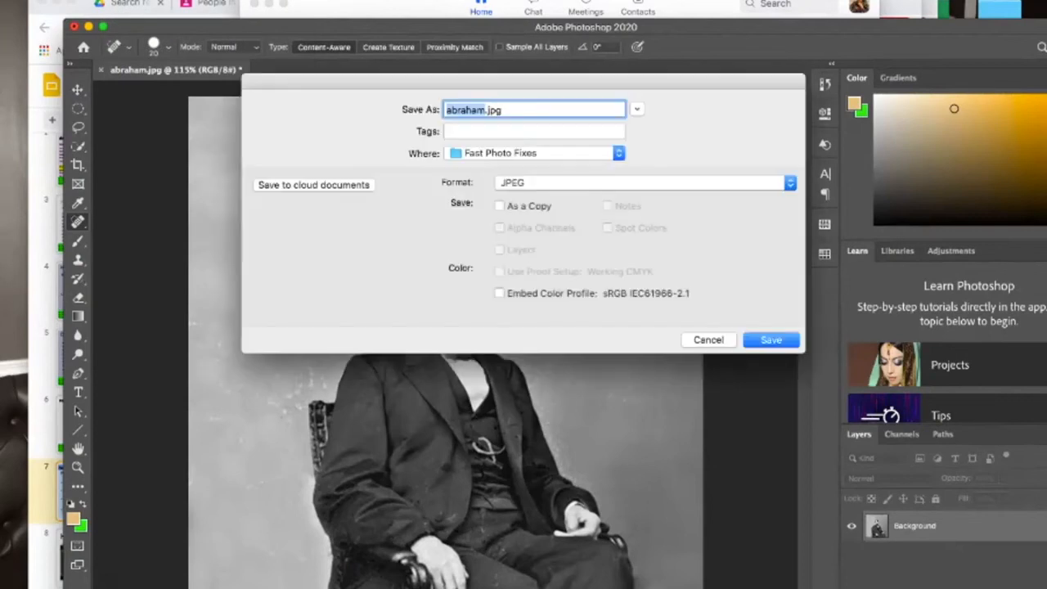
key("Right")
type("fixed")
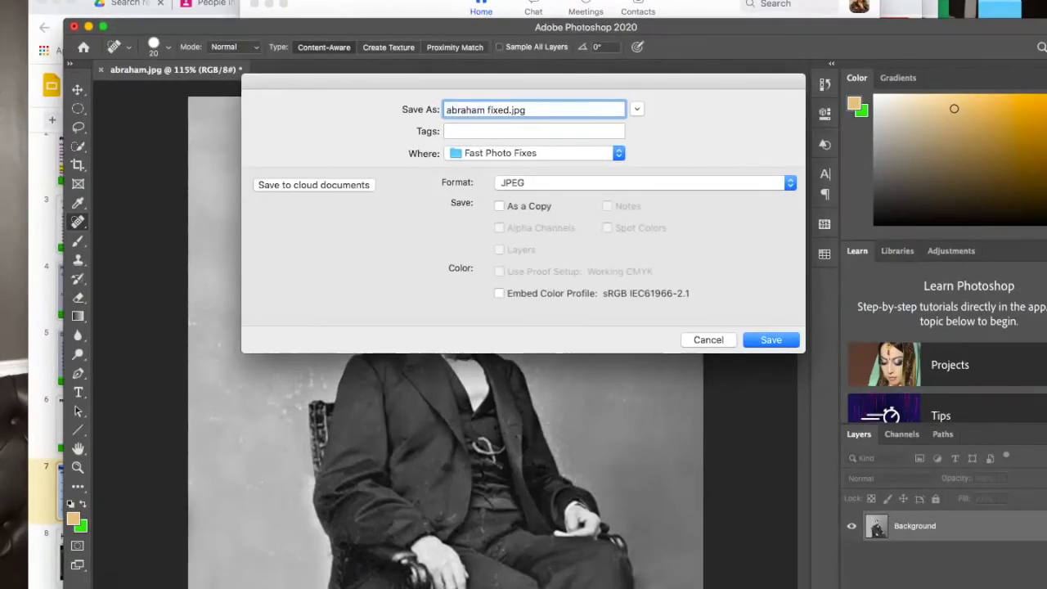
key("Return")
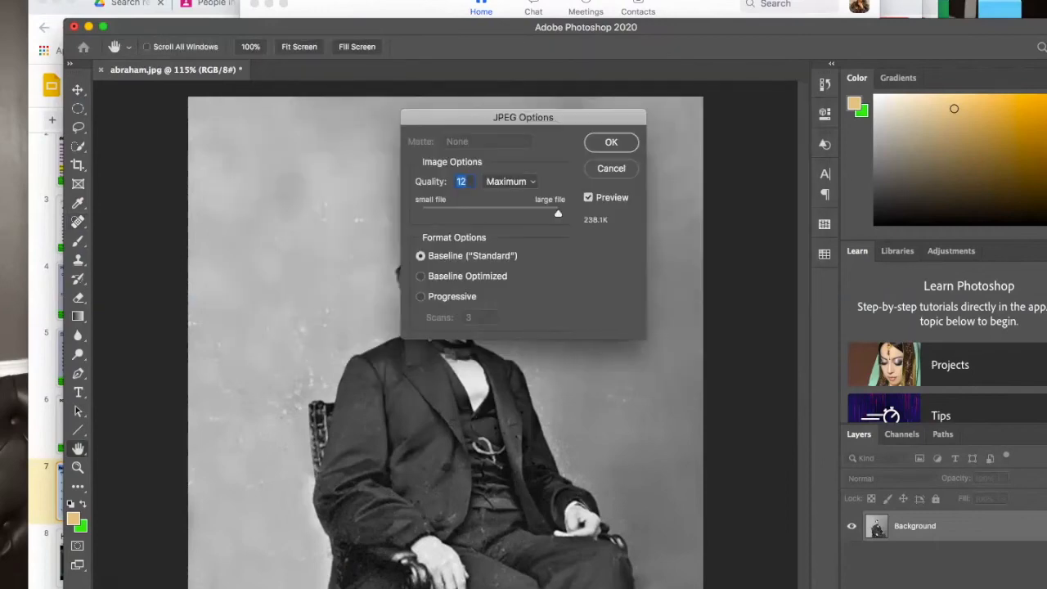
key("Return")
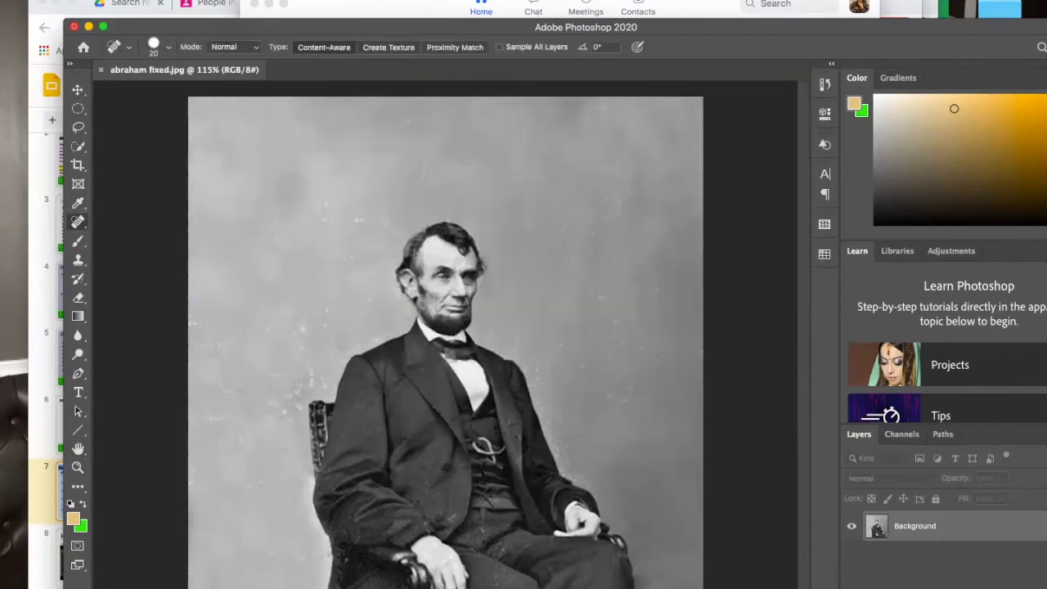
- Open the damaged original abraham.jpg from the Fast Photo Fixes folder
left_click(112, 1)
left_click(134, 7)
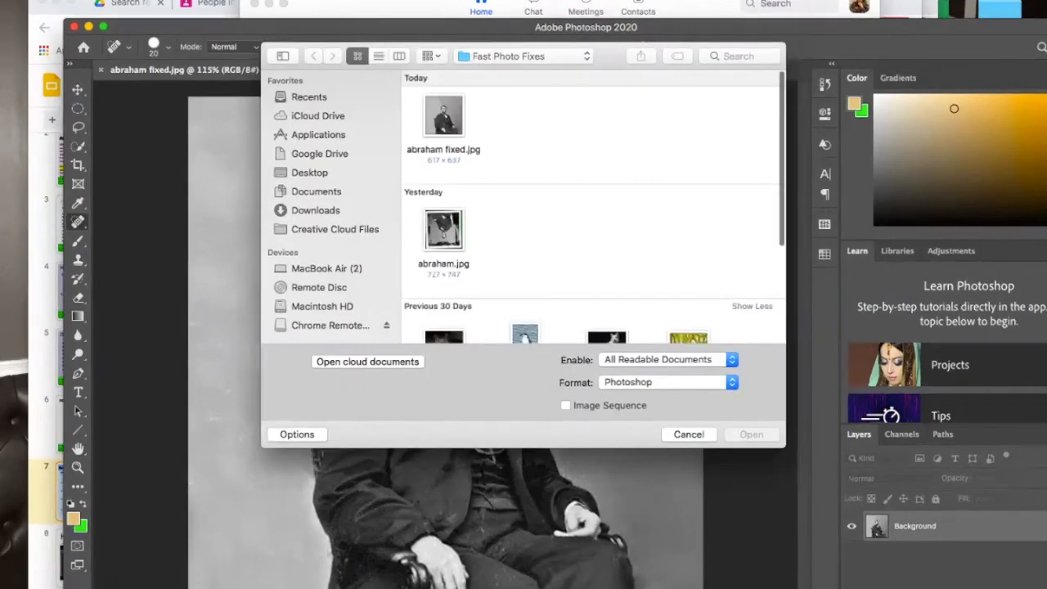
left_click(443, 230)
double_click(444, 230)
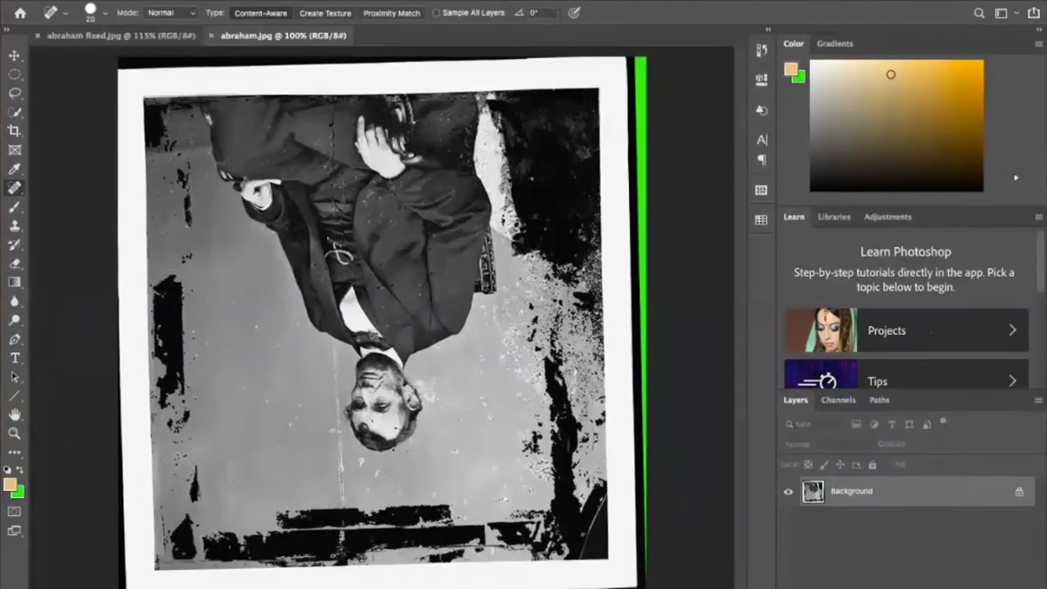
- Compare the restored photo with the damaged original, and examine the restored version up close down to its lower edge
left_click(184, 70)
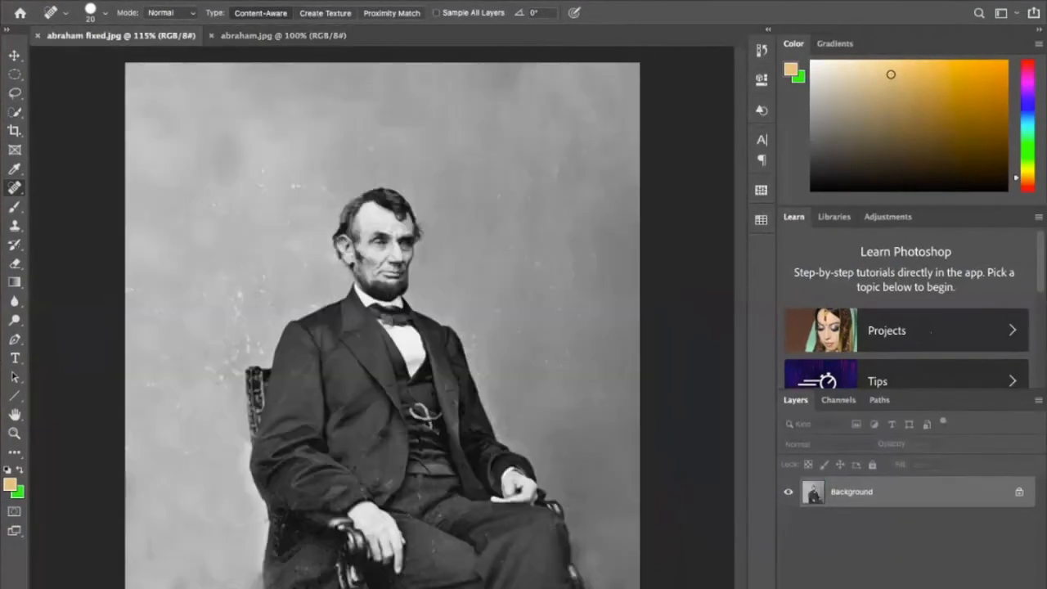
left_click(278, 36)
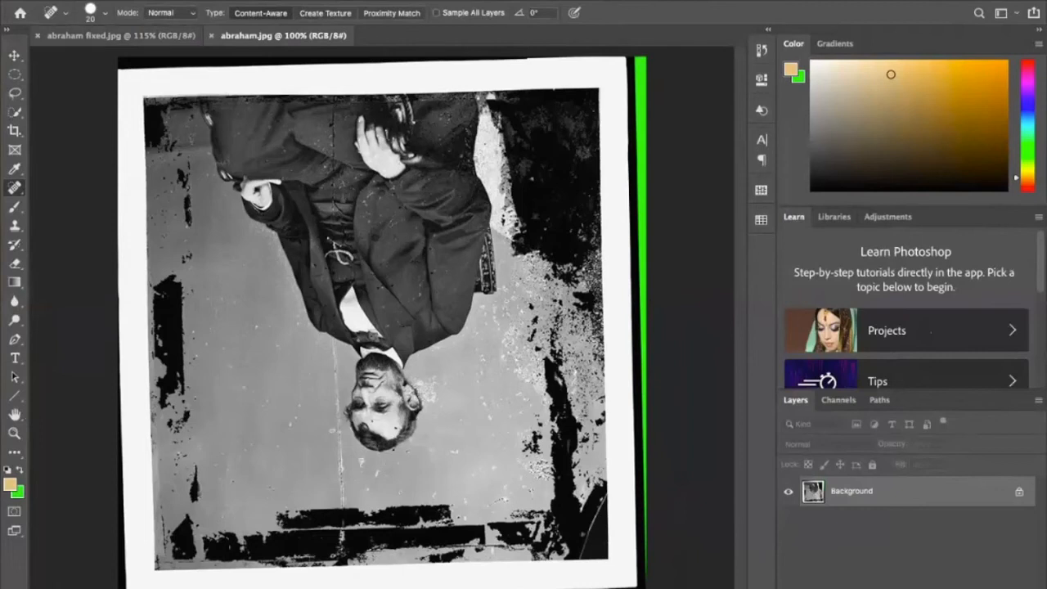
left_click(122, 36)
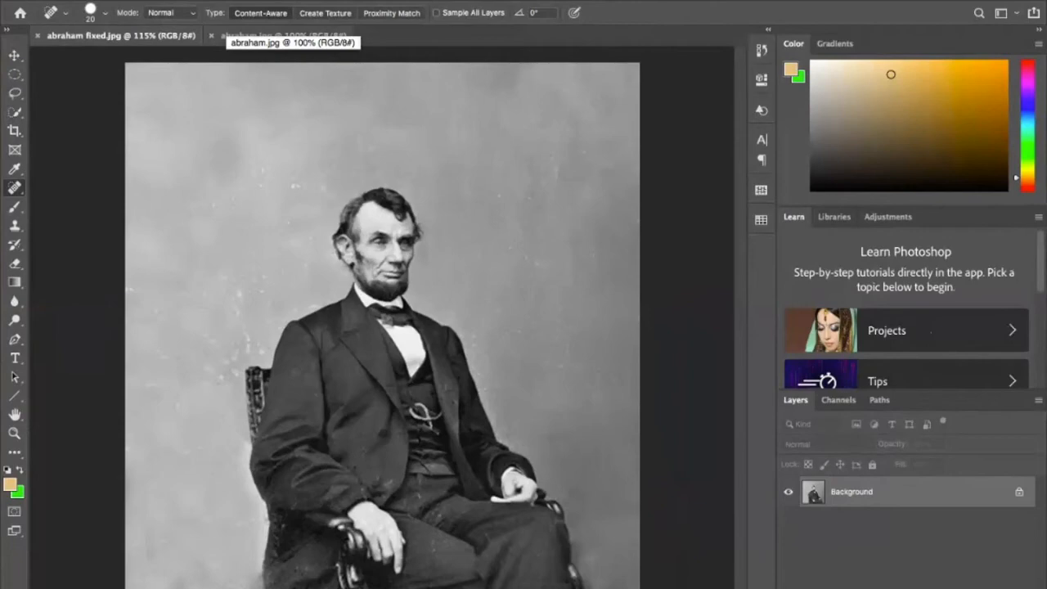
scroll(397, 320, "up", 4)
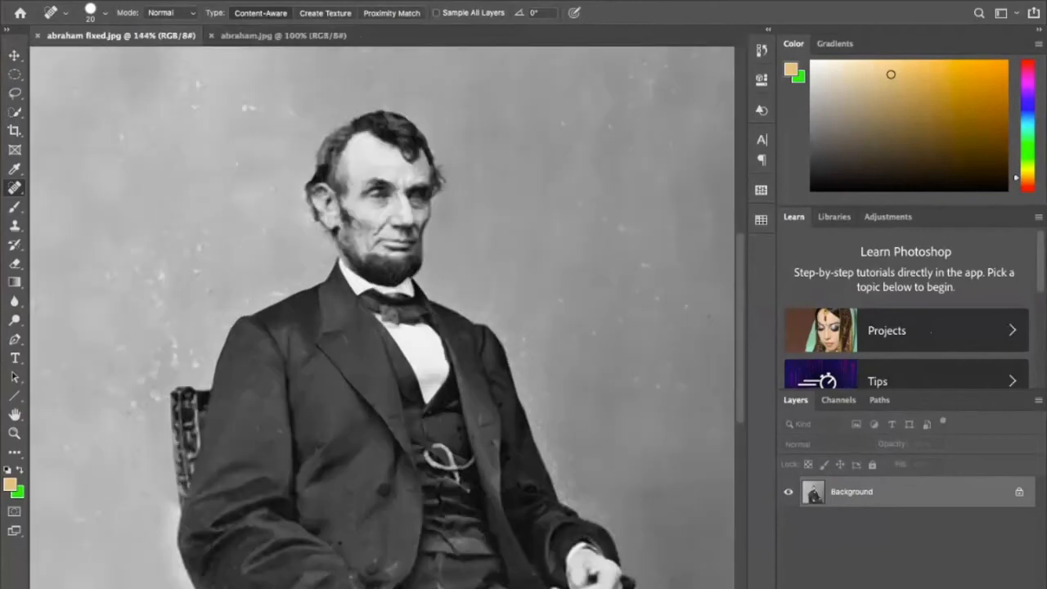
scroll(397, 320, "down", 10)
scroll(396, 320, "up", 3)
scroll(381, 255, "up", 2)
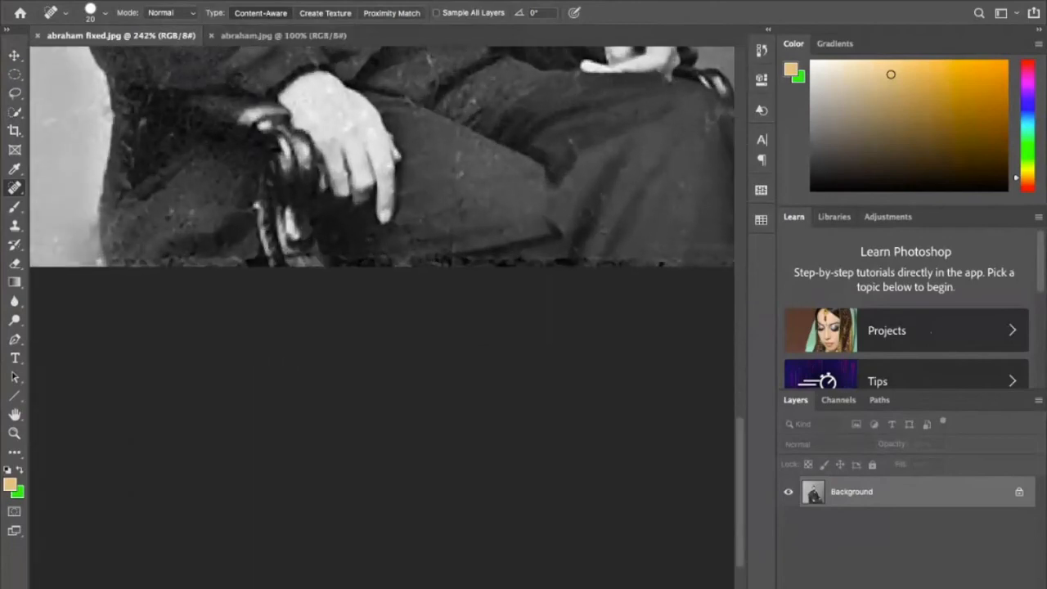
- Spot-heal the dark marks along the photo's lower edge, beneath the trouser legs on the side away from the foreground hand
left_click(521, 262)
left_click(565, 266)
left_click(605, 265)
left_click(582, 261)
left_click(660, 265)
left_click(640, 265)
left_click(709, 266)
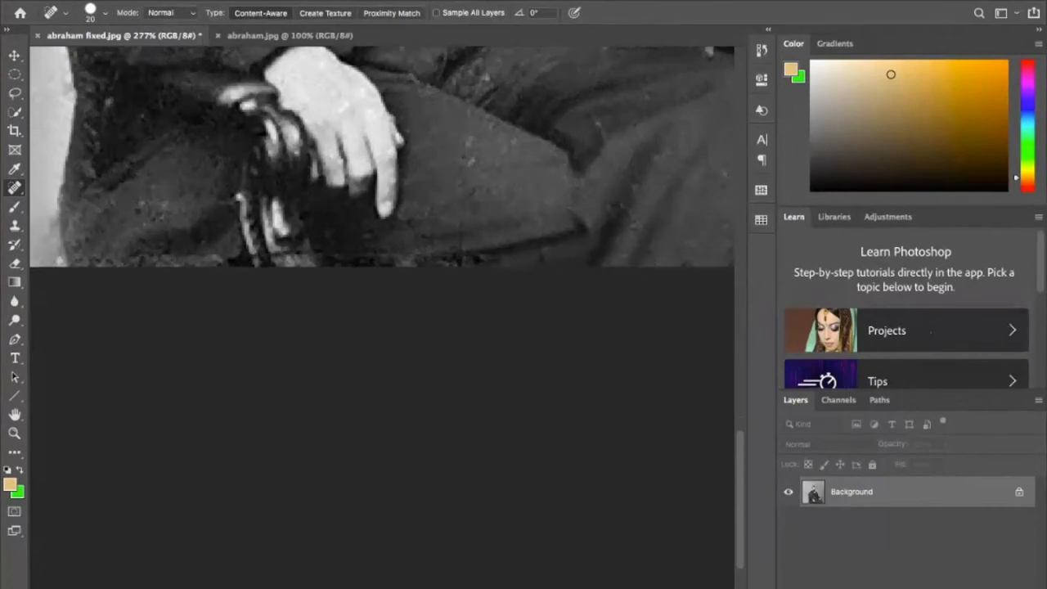
- Spot-heal the remaining marks along the photo's lower edge, from the chair arm to below the hand and knee
left_click(223, 260)
left_click(364, 262)
left_click(392, 255)
left_click(449, 262)
left_click(482, 263)
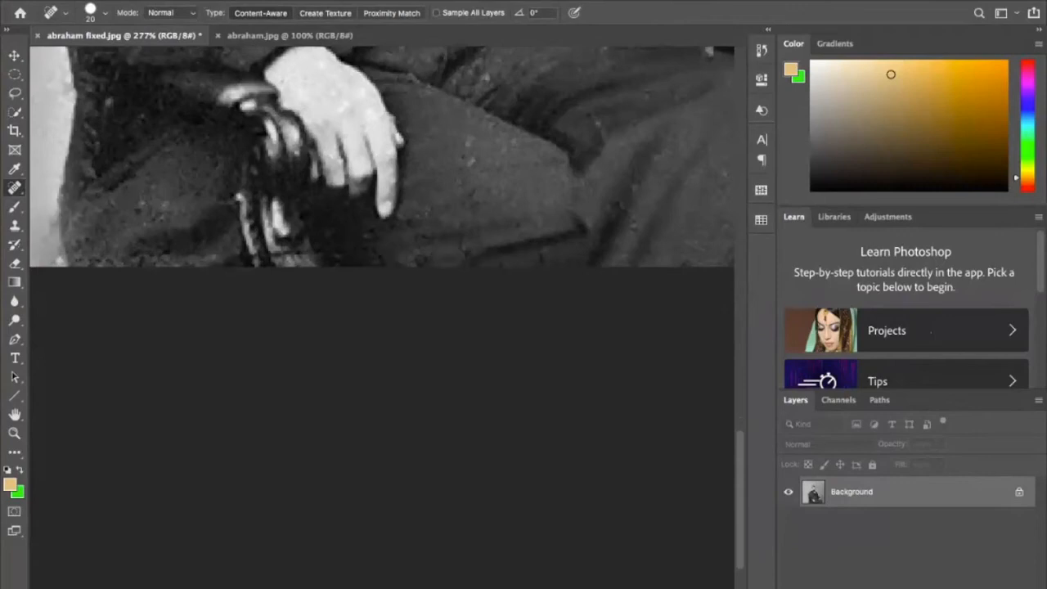
left_click(481, 259)
left_click(500, 261)
left_click(482, 261)
- Spot-heal the white specks in the background behind the man, level with the top of his head
scroll(378, 265, "down", 8)
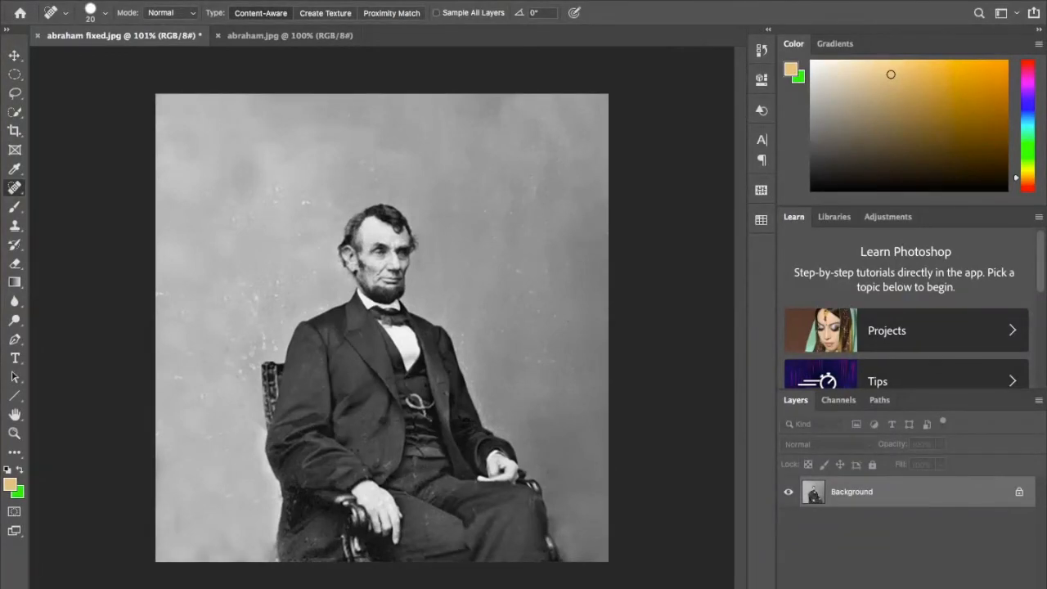
left_click(306, 201)
left_click(330, 204)
left_click(273, 201)
left_click(277, 188)
- Spot-heal the cluster of white specks in the background just above and beside the chair's backrest
left_click(256, 300)
left_click(251, 350)
left_click(252, 341)
left_click(279, 280)
left_click(277, 298)
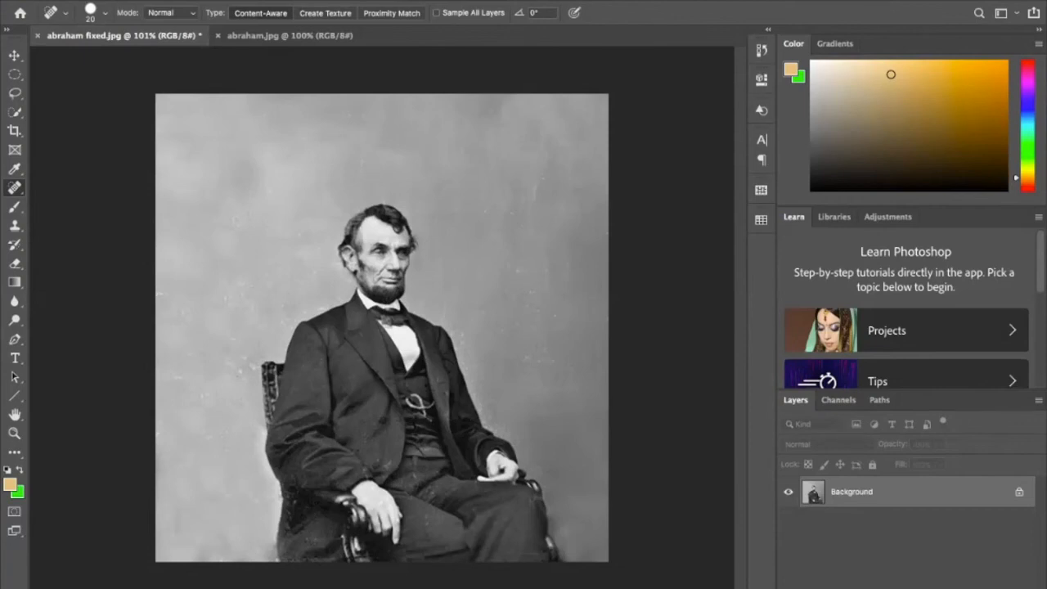
left_click(252, 366)
left_click(242, 361)
left_click(243, 368)
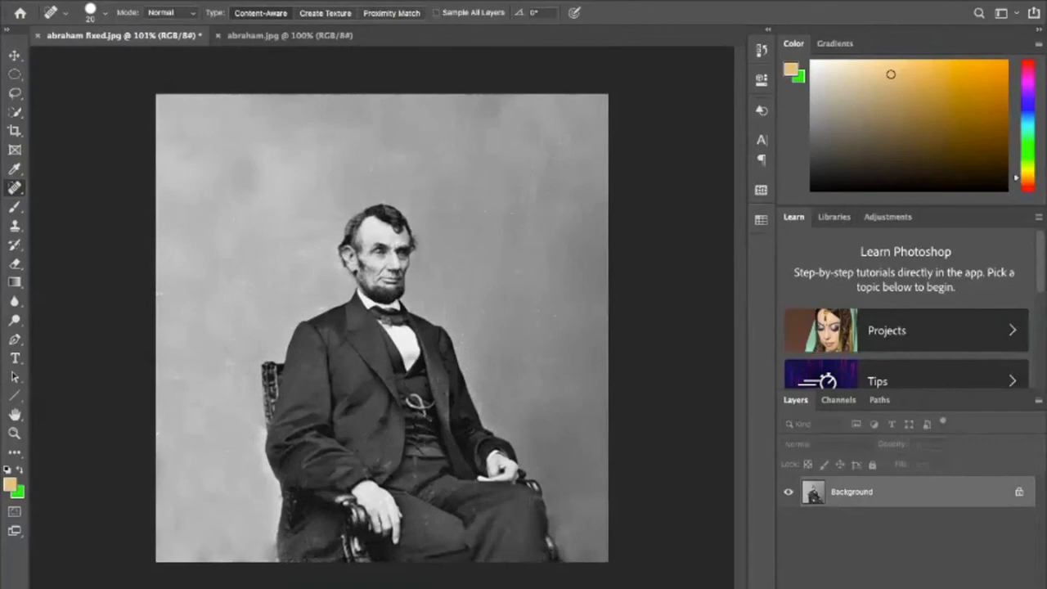
- Spot-heal the scattered specks in the background behind the man, from the photo's outer edge up to head height
left_click(176, 378)
left_click(201, 352)
left_click(185, 316)
left_click(181, 322)
left_click(221, 296)
left_click(236, 218)
left_click(236, 230)
left_click(270, 224)
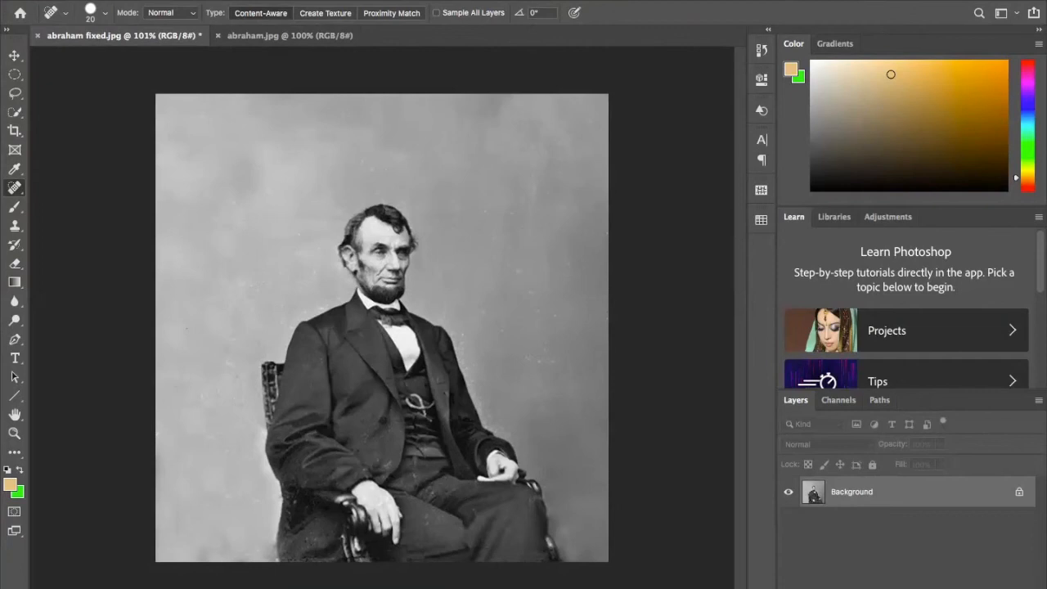
- Spot-heal the last specks in the background close behind the man's head and save the restored photo
left_click(303, 239)
left_click(325, 252)
left_click(315, 274)
key("ctrl+s")
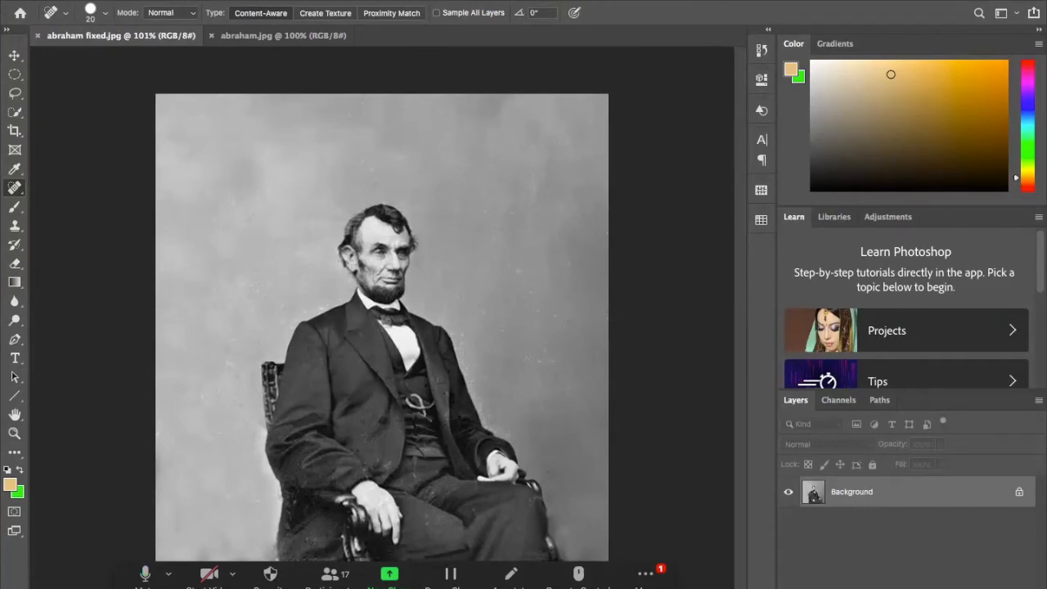
- Switch to the Restoring & Colorizing Damaged Photographs deck in Google Slides and present the Project Examples and criteria slides
key("super+m")
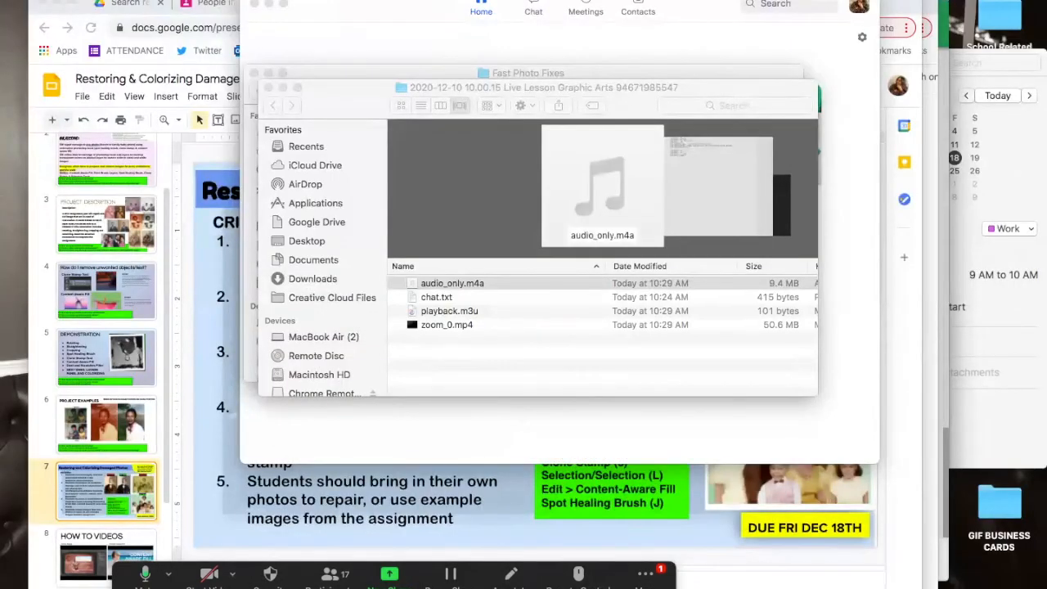
left_click(123, 80)
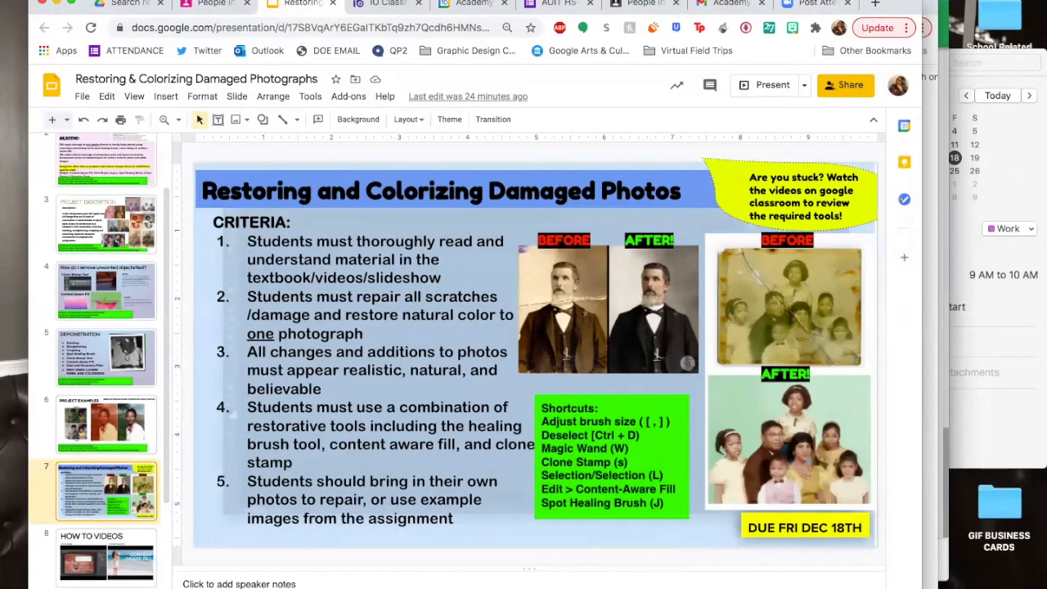
key("Up")
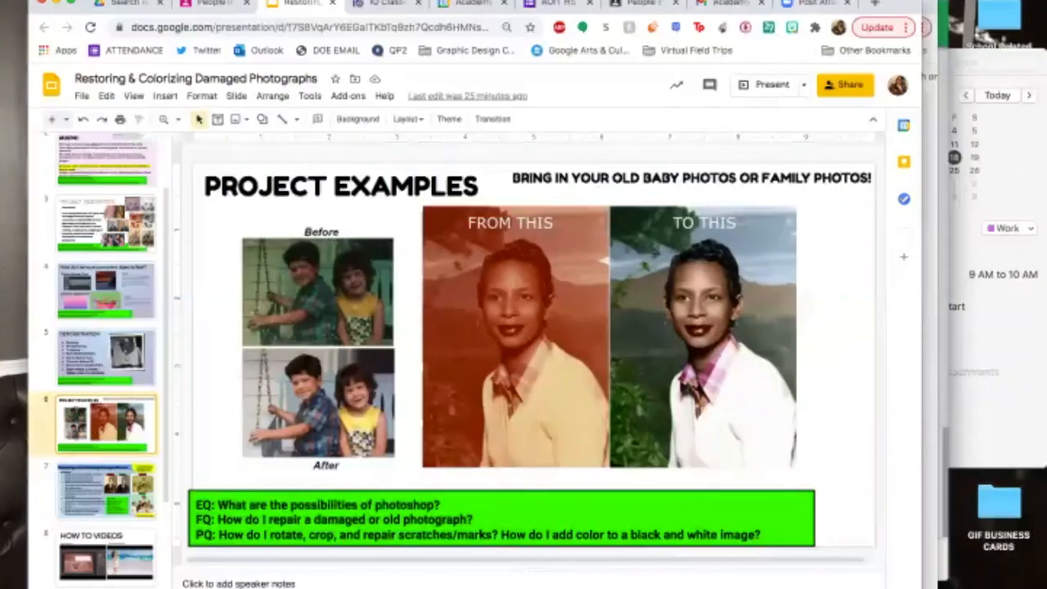
left_click(769, 85)
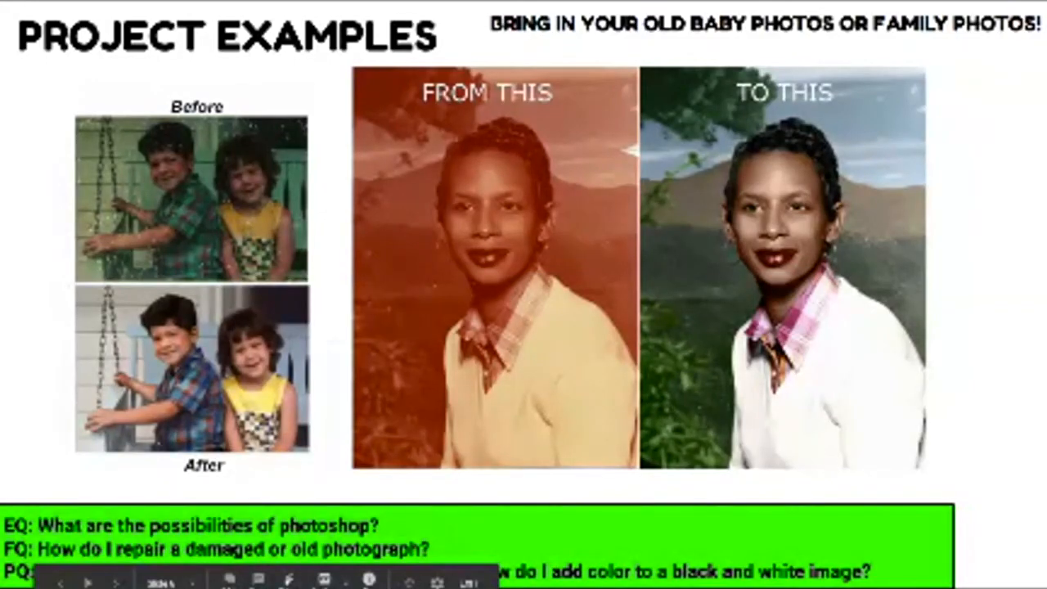
key("Right")
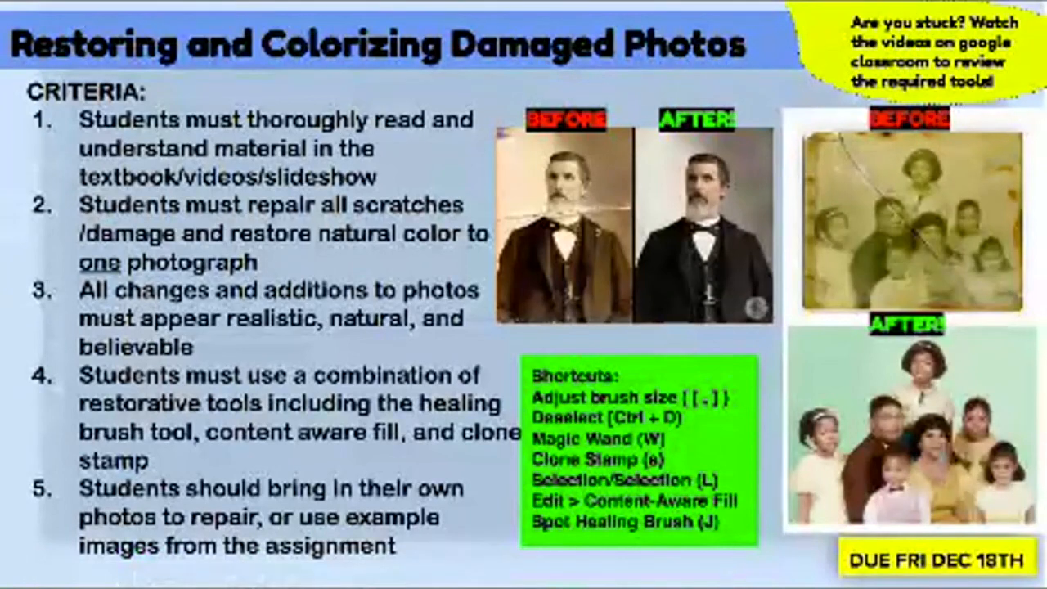